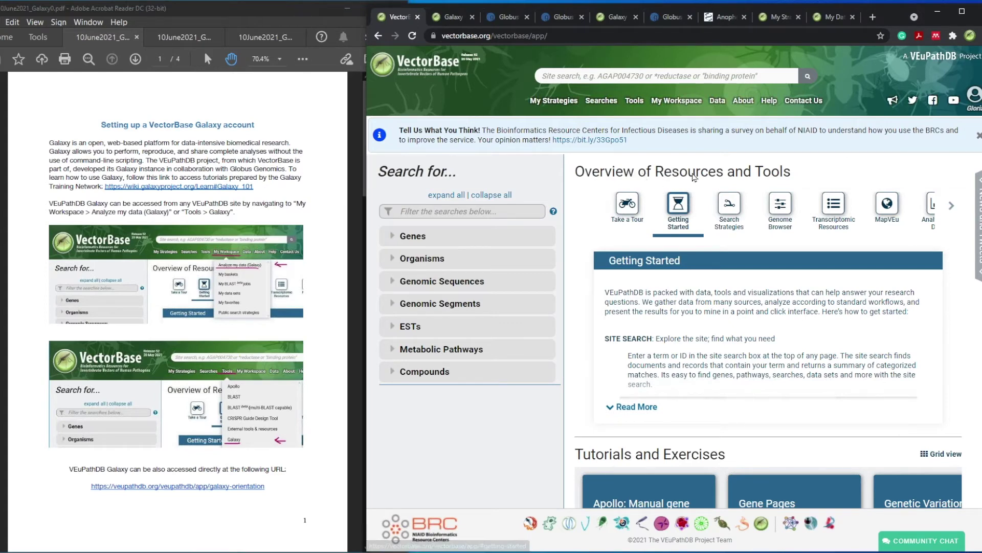
# - Read through all four pages of the handout on setting up a VectorBase Galaxy account
pyautogui.moveTo(681, 101)
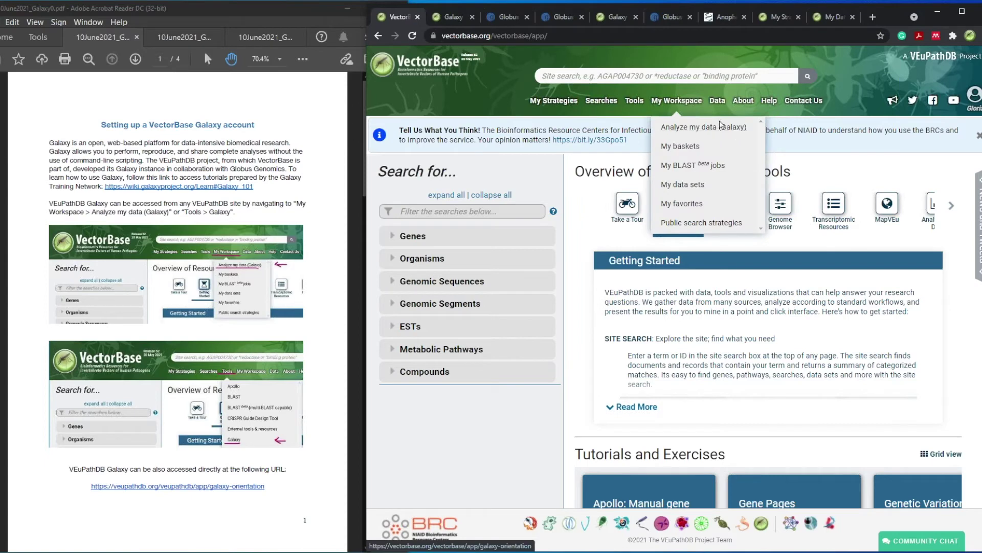
pyautogui.moveTo(632, 104)
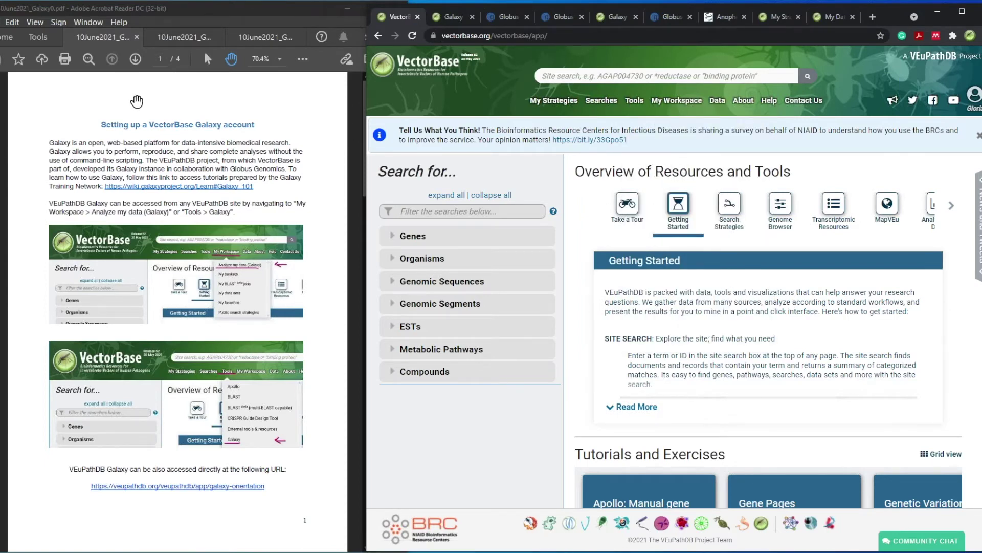
pyautogui.click(135, 60)
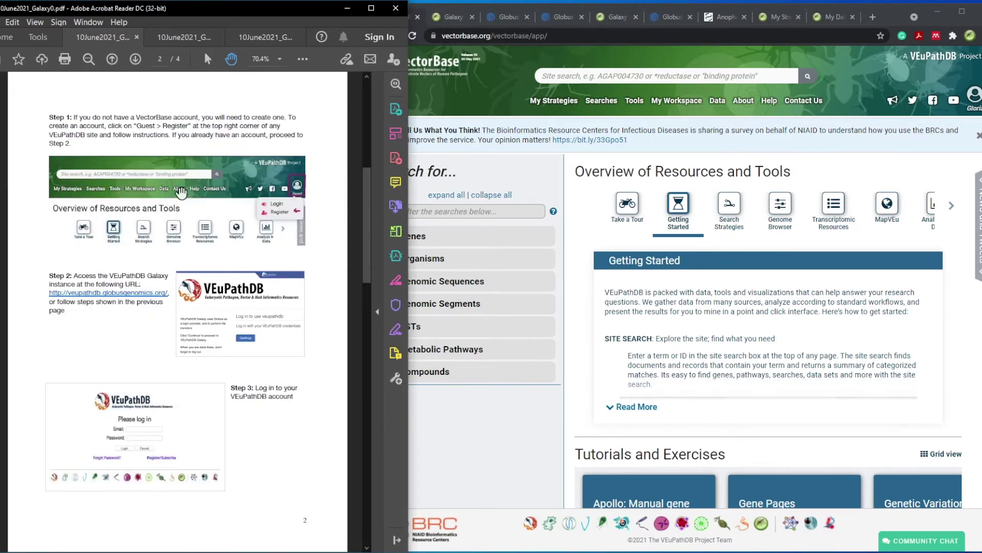
pyautogui.click(136, 63)
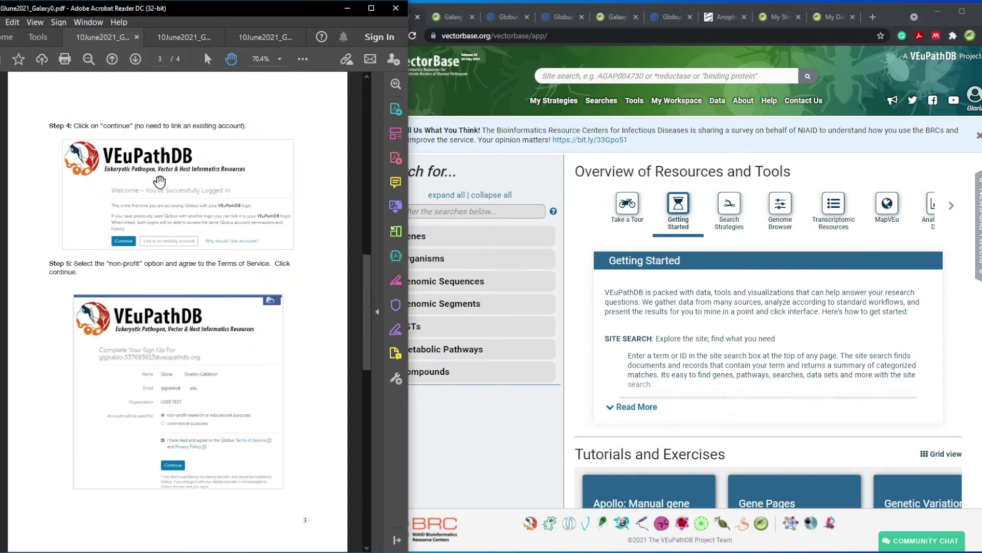
pyautogui.click(136, 62)
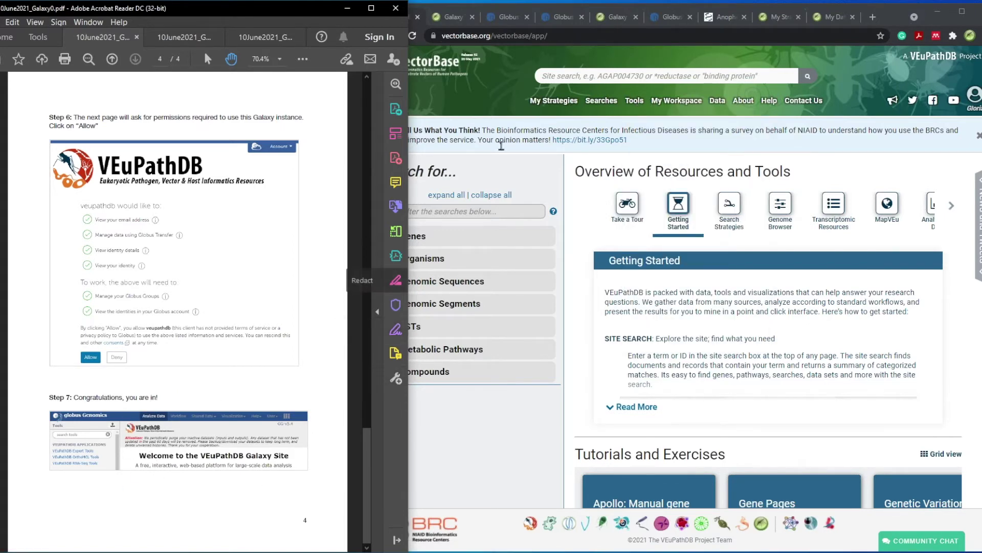
# - Continue from VectorBase's Analyze My Experimental Data sign-up page to the VEuPathDB Galaxy workspace
pyautogui.click(454, 17)
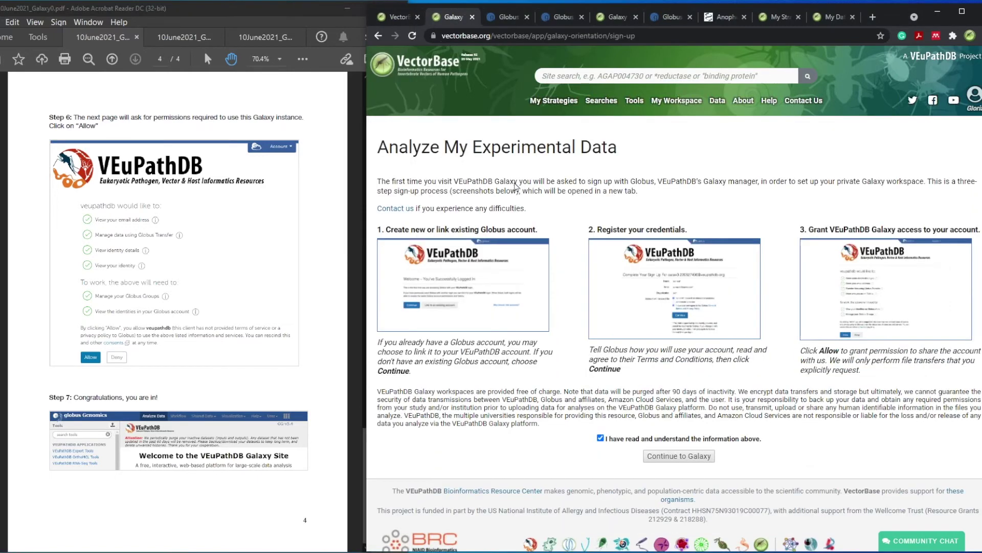
pyautogui.click(678, 456)
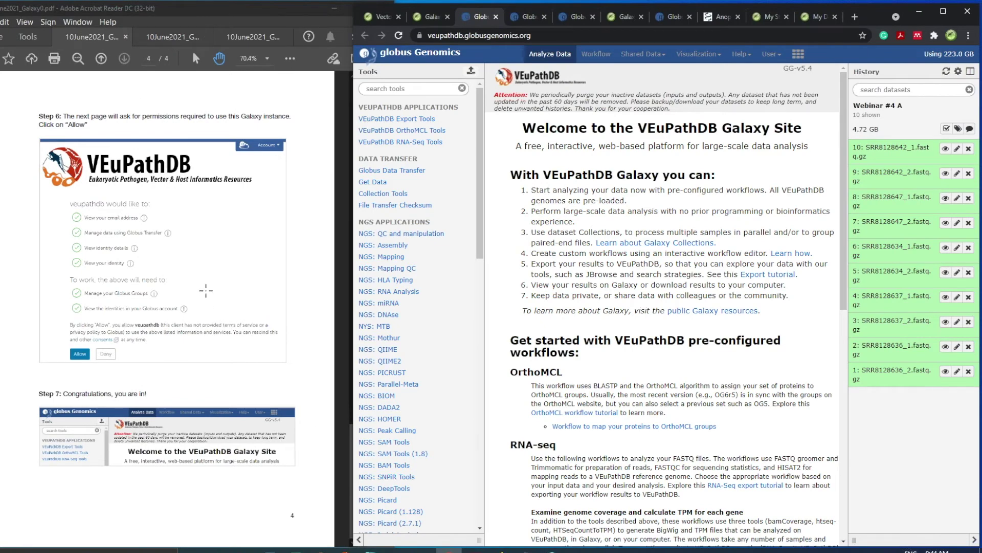
# - Bring up the RNA sequence data analysis Part I handout and read Galaxy's notice about purging inactive datasets
pyautogui.click(171, 37)
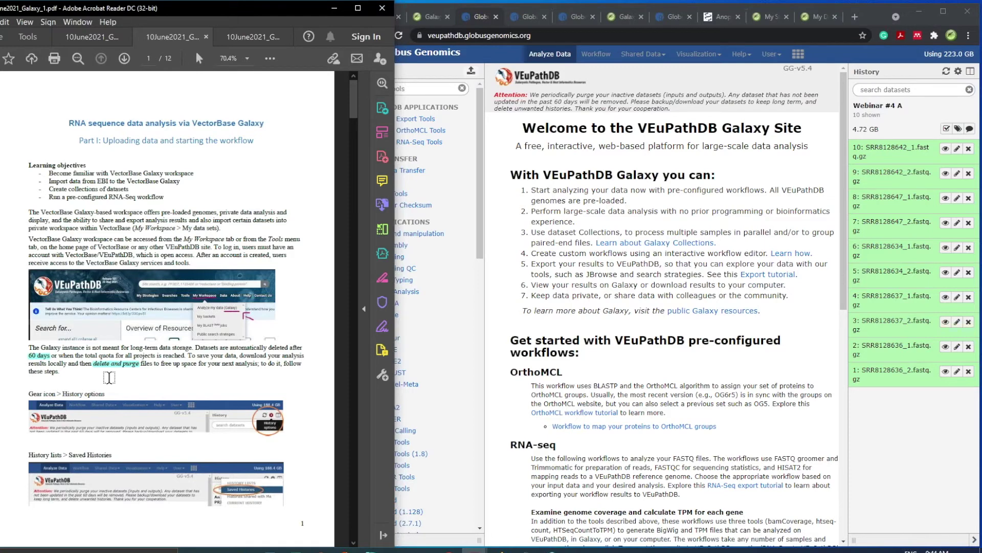
pyautogui.click(502, 60)
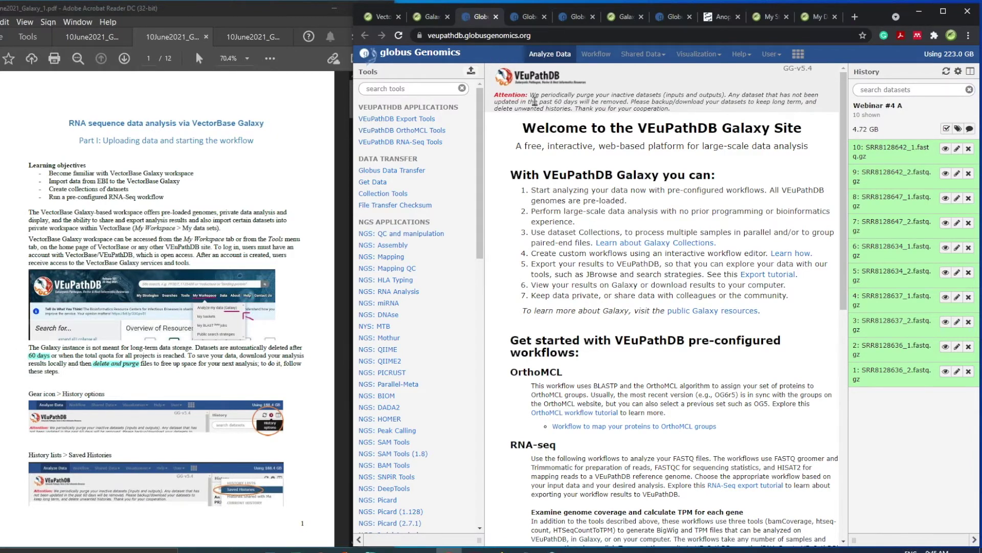
pyautogui.moveTo(553, 101); pyautogui.dragTo(578, 99)
pyautogui.click(579, 95)
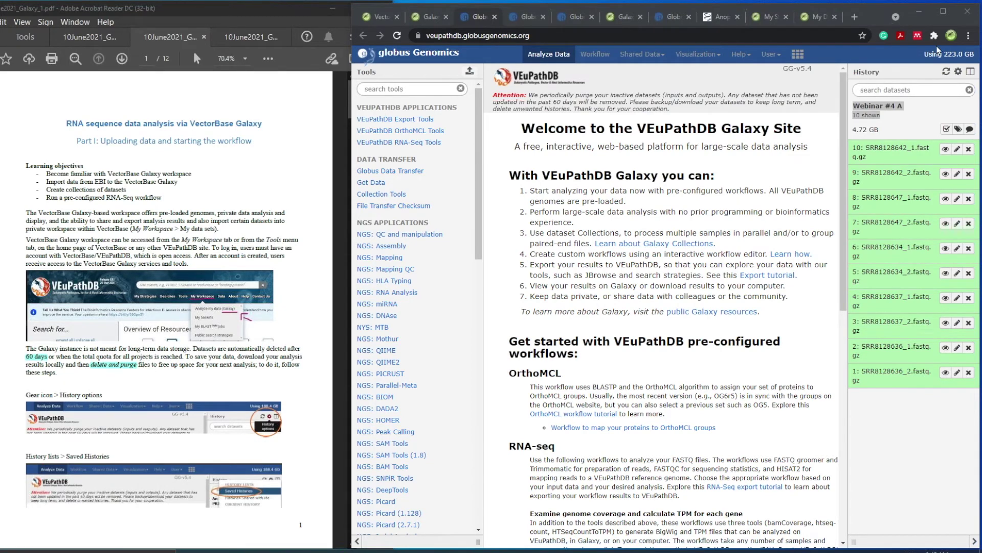
pyautogui.click(876, 13)
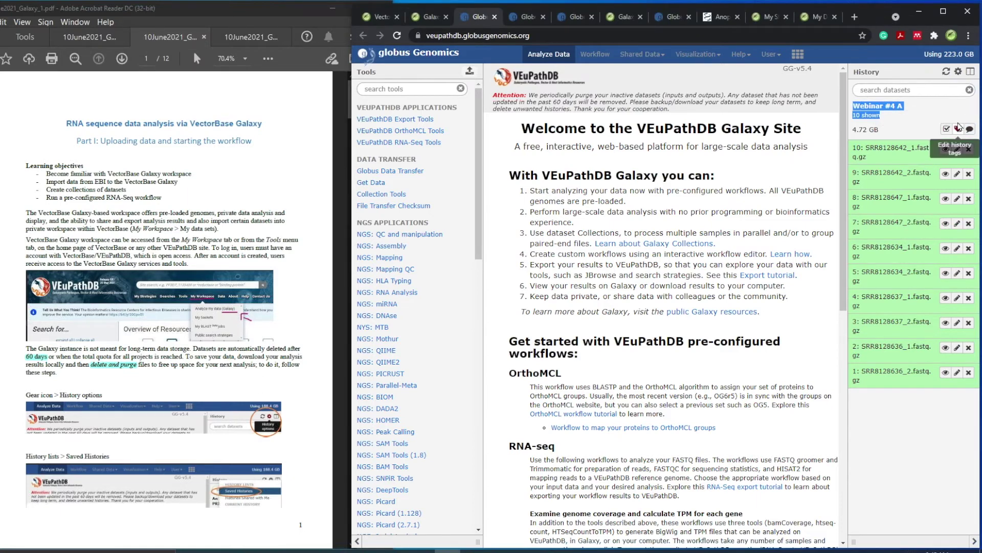
# - Examine the history options in Galaxy, and advance the handout to page 3 on the workspace layout and importing data
pyautogui.click(958, 71)
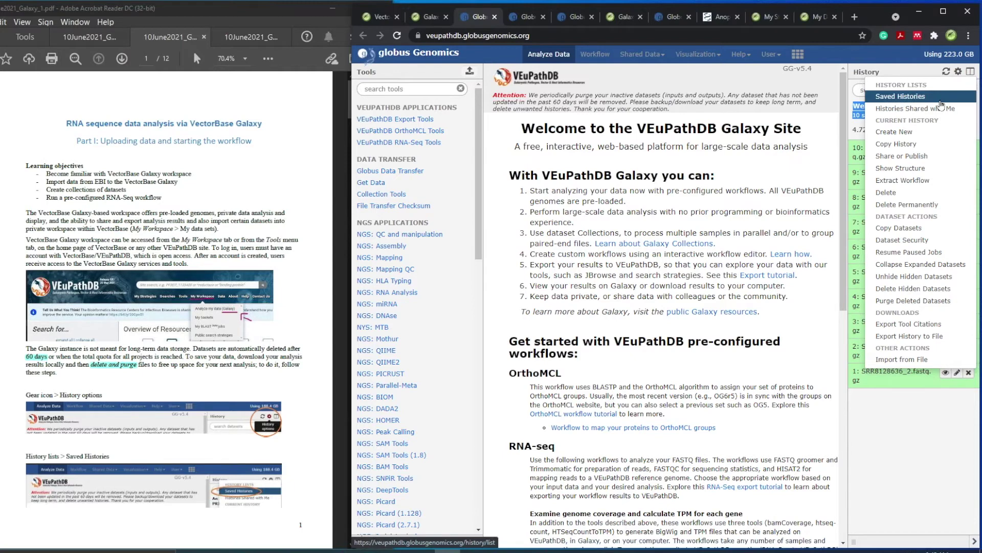
pyautogui.click(122, 58)
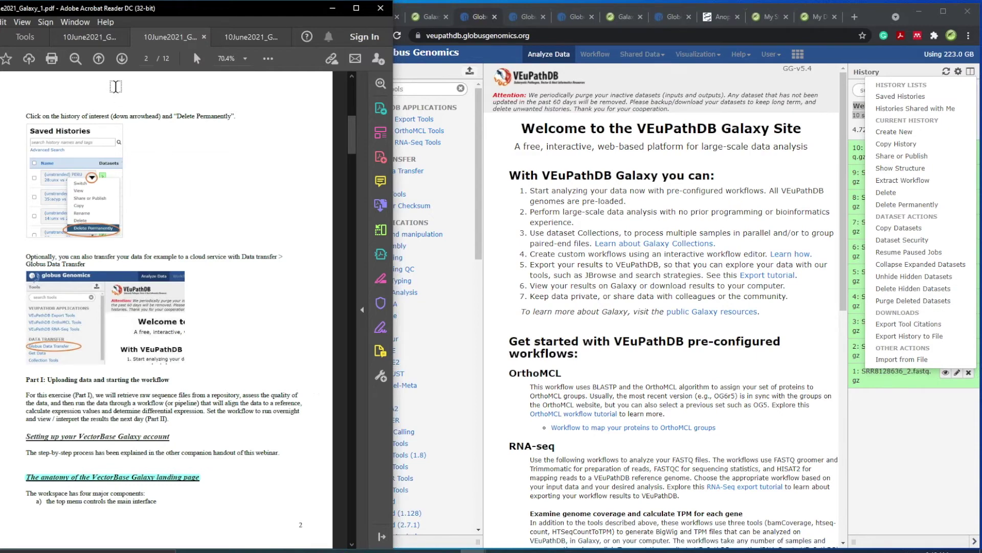
pyautogui.click(122, 59)
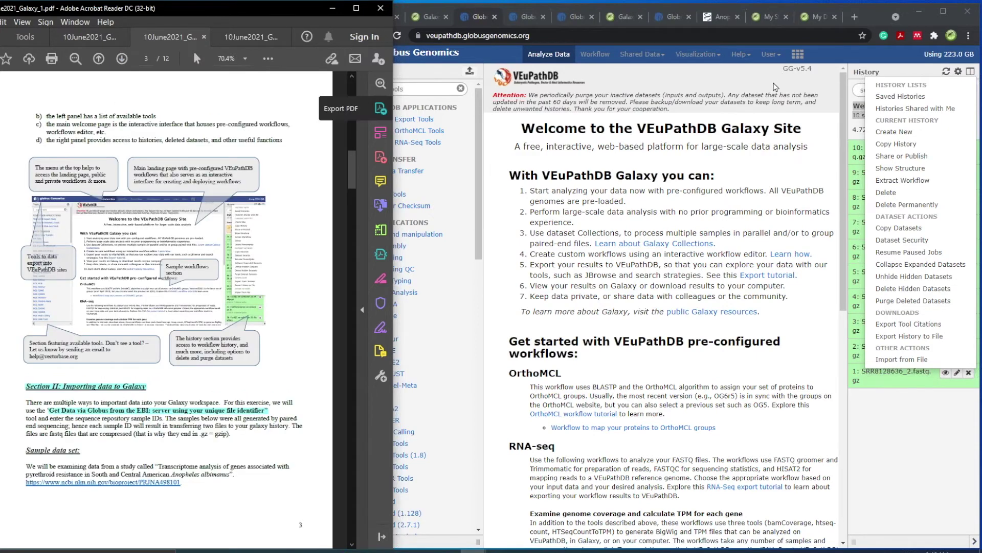
pyautogui.click(858, 55)
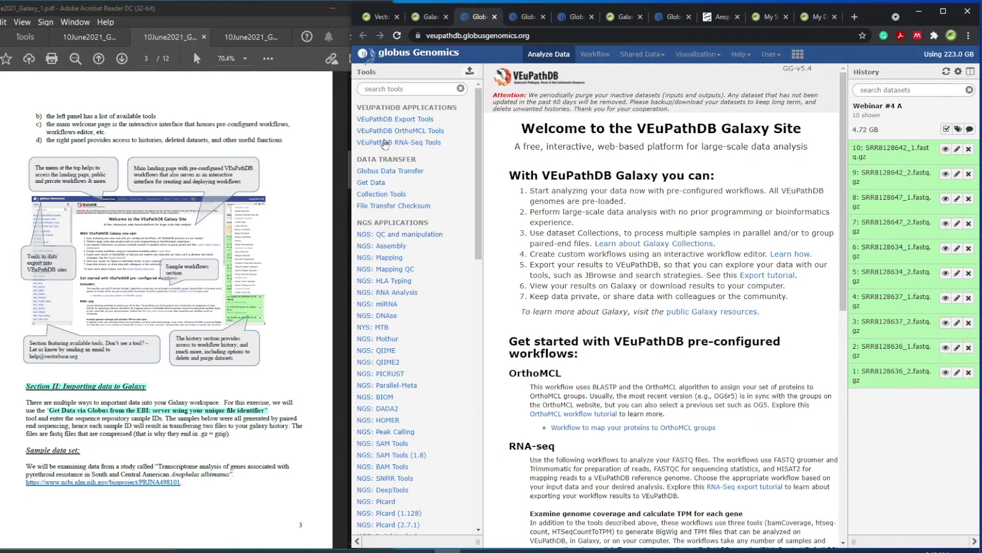
# - Search the Galaxy tools for "blast" and open the NCBI BLAST+ blastn tool
pyautogui.click(391, 91)
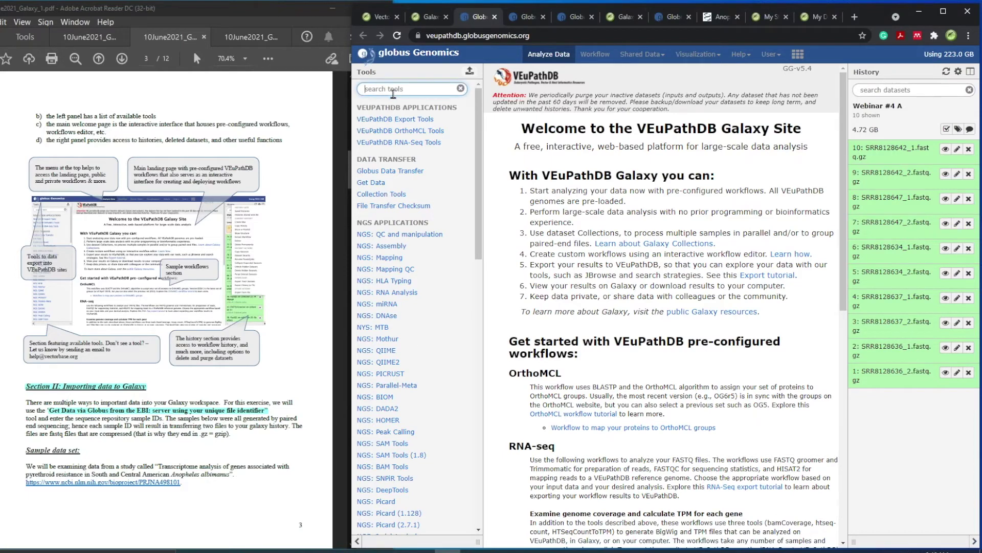
pyautogui.write('blast')
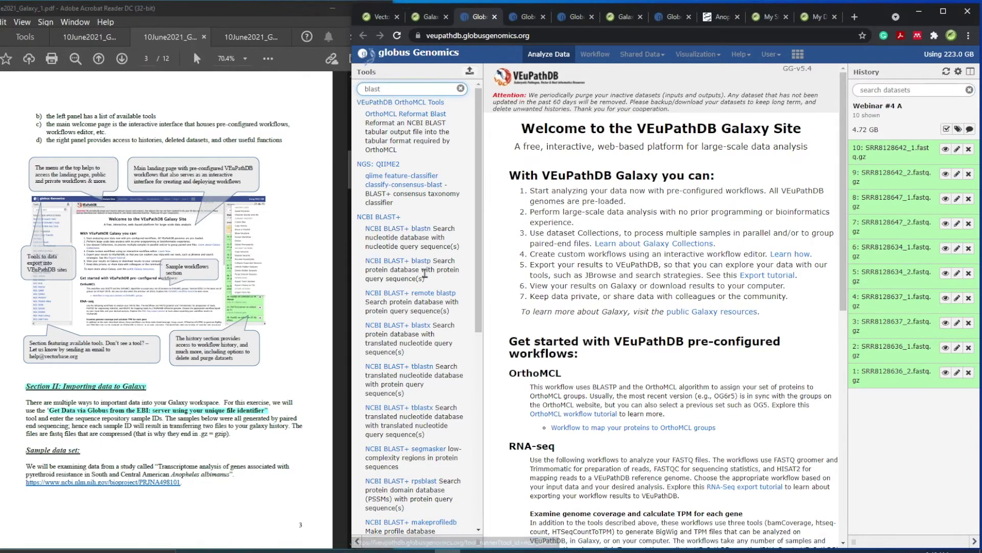
pyautogui.click(421, 230)
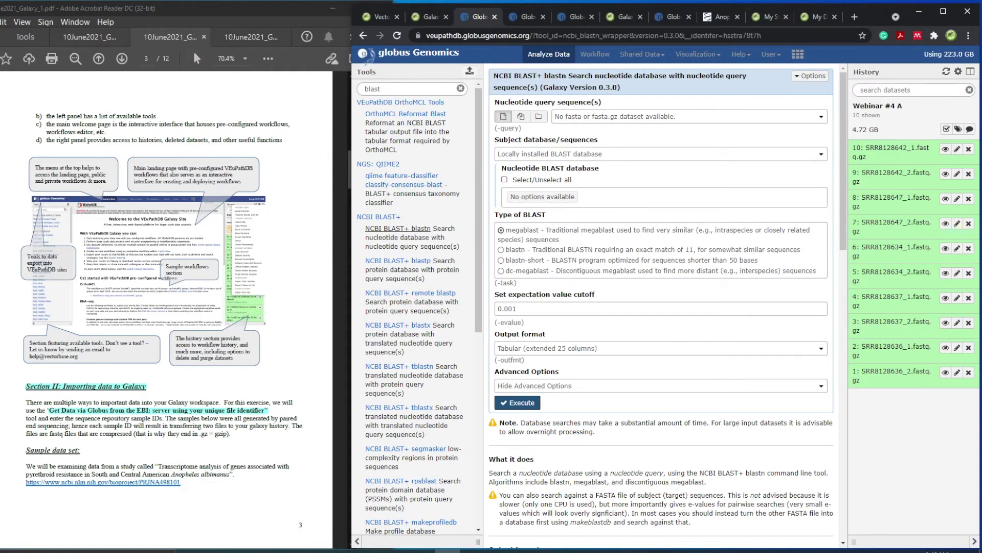
# - Search the tools for "ebi" instead and open Get Data via Globus from the EBI server using your unique file identifier
pyautogui.doubleClick(422, 89)
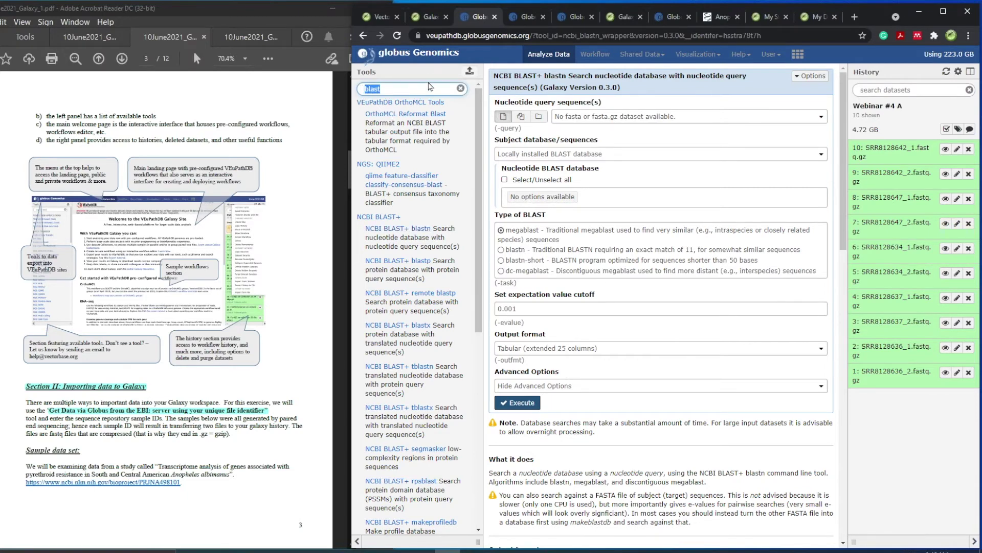
pyautogui.press('BackSpace')
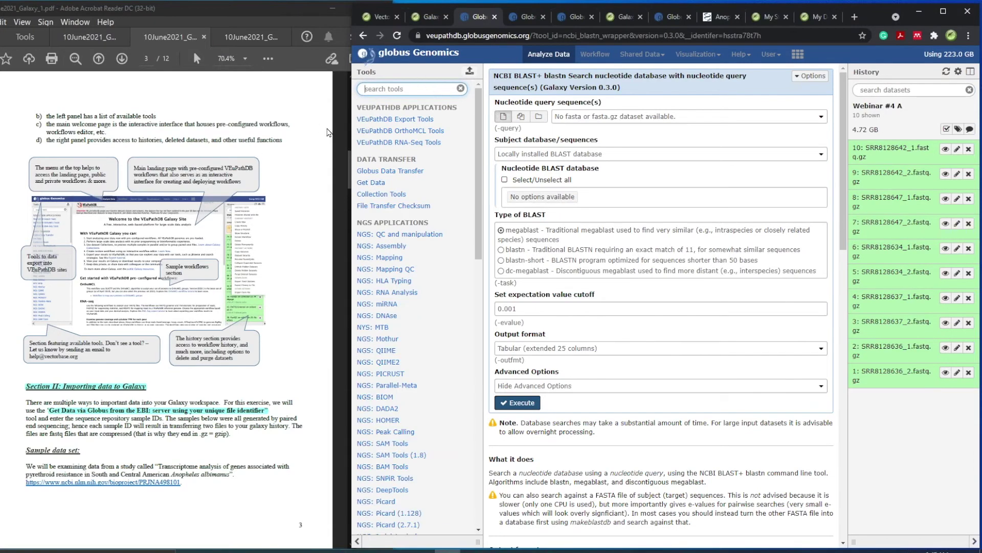
pyautogui.write('ebi')
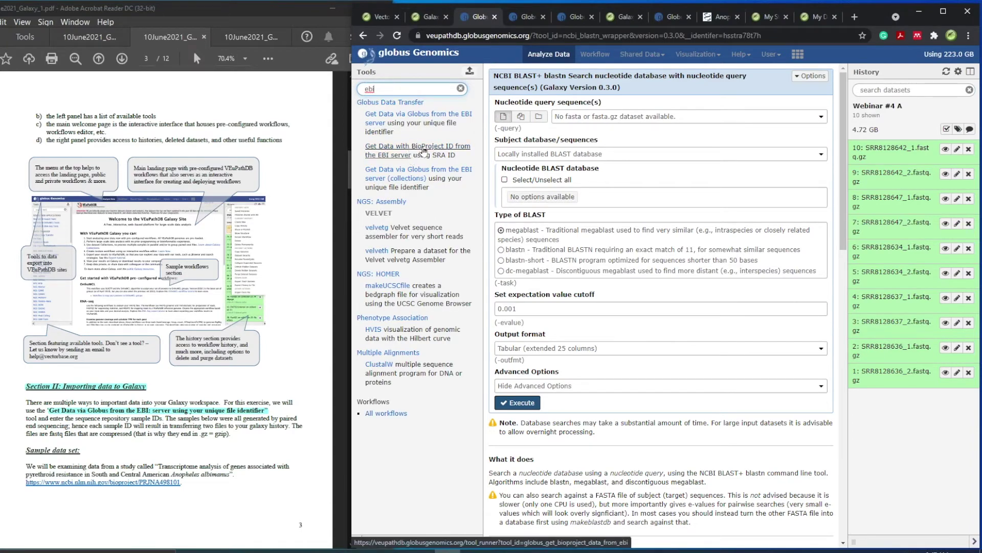
pyautogui.click(426, 116)
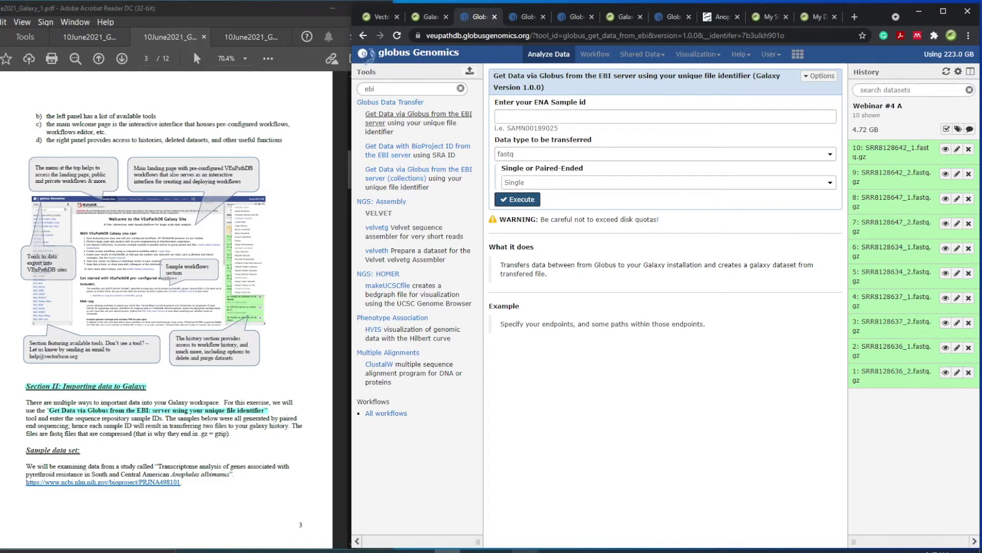
pyautogui.click(438, 549)
pyautogui.click(367, 207)
pyautogui.moveTo(368, 207); pyautogui.dragTo(419, 208)
pyautogui.hotkey('ctrl', 'c')
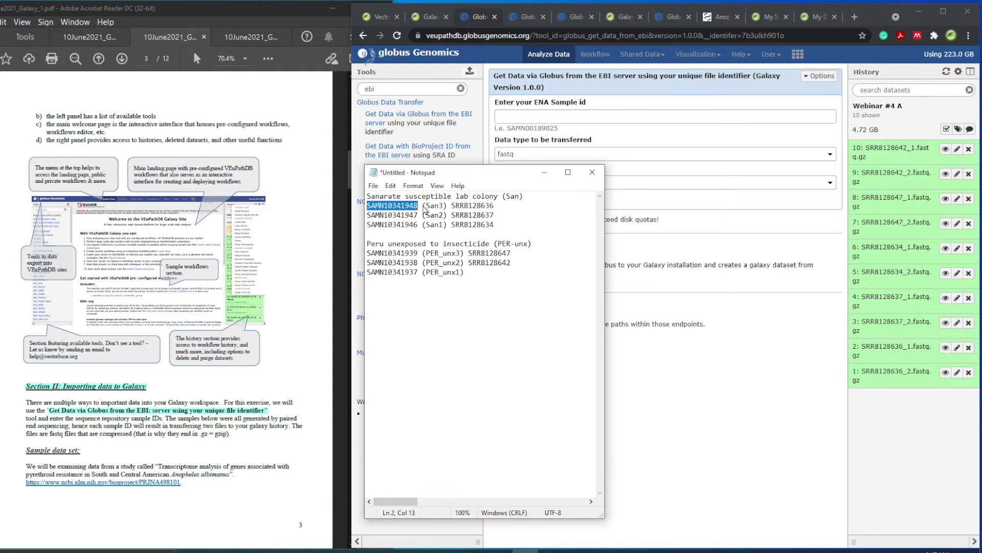
pyautogui.click(554, 116)
pyautogui.hotkey('ctrl', 'v')
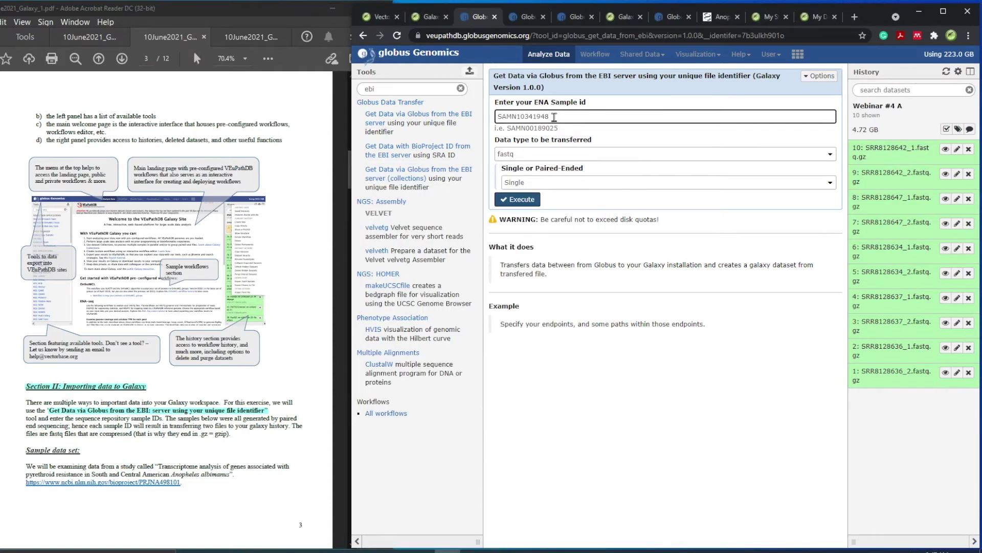
pyautogui.click(831, 183)
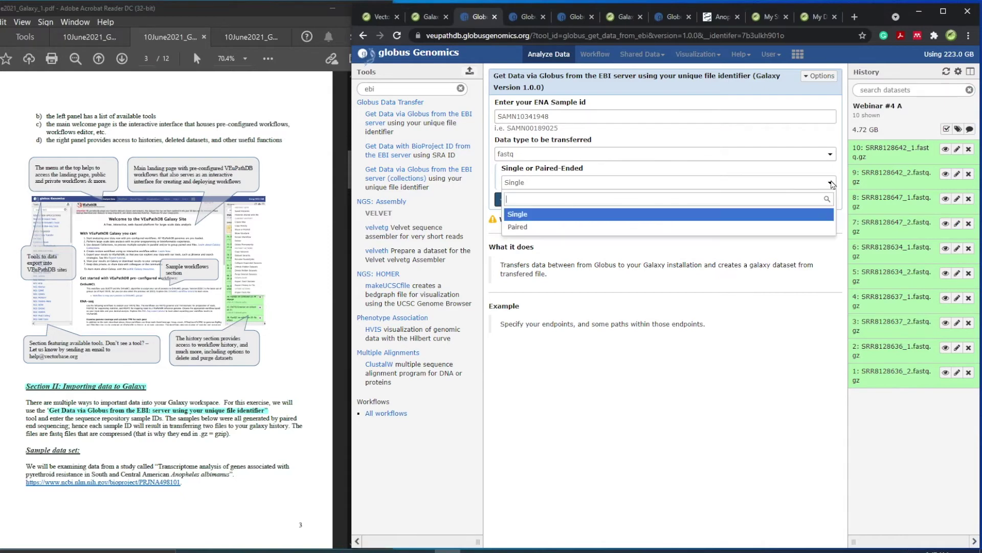
pyautogui.click(571, 117)
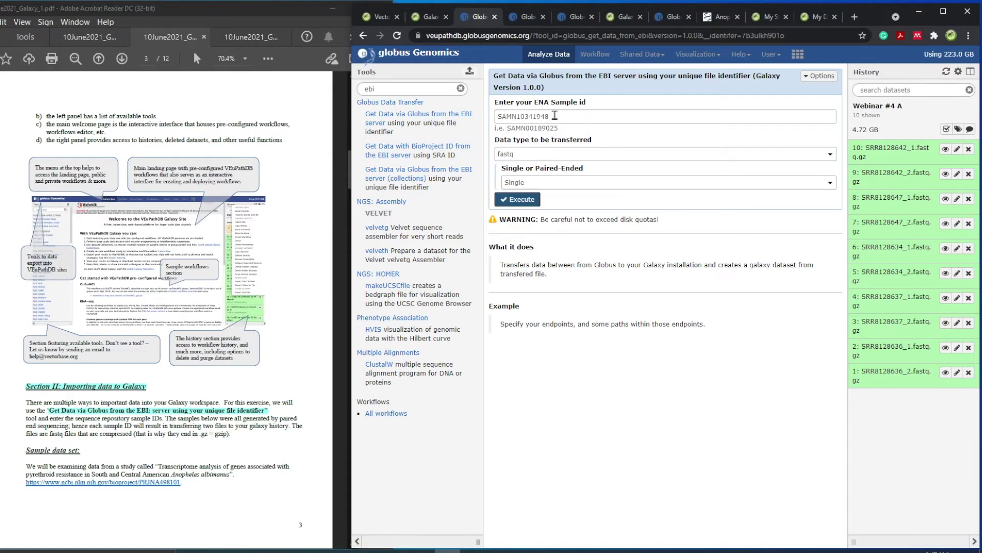
pyautogui.moveTo(555, 116); pyautogui.dragTo(486, 121)
pyautogui.press('BackSpace')
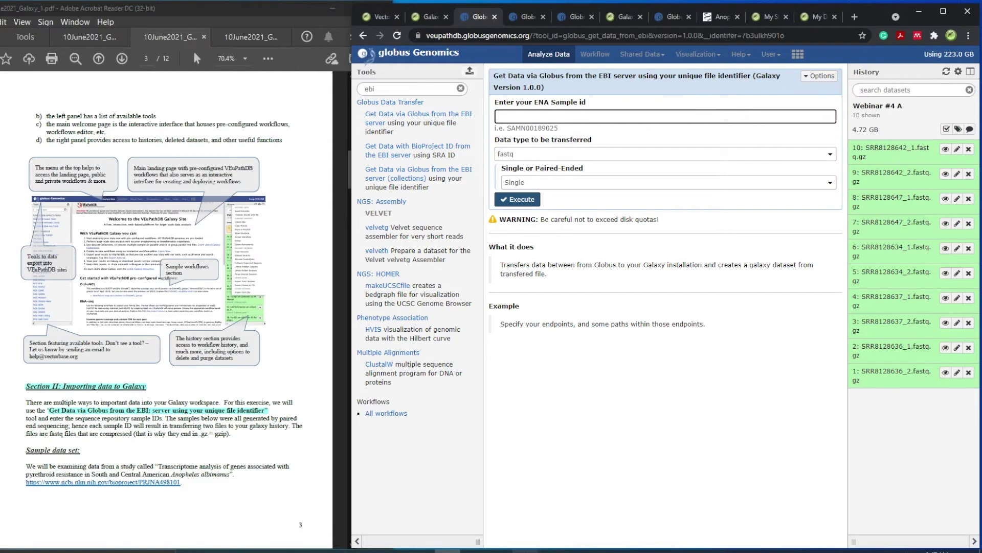
# - Copy the PER_unx1 sample ID SAMN10341937 from the Notepad list and enter it as the ENA sample id in Galaxy
pyautogui.click(526, 550)
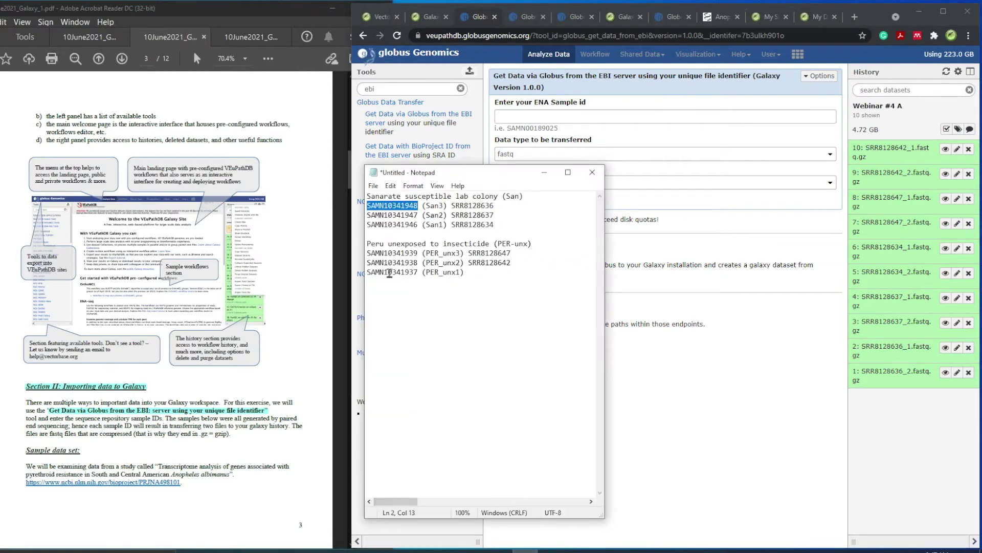
pyautogui.moveTo(367, 272); pyautogui.dragTo(417, 274)
pyautogui.hotkey('ctrl', 'c')
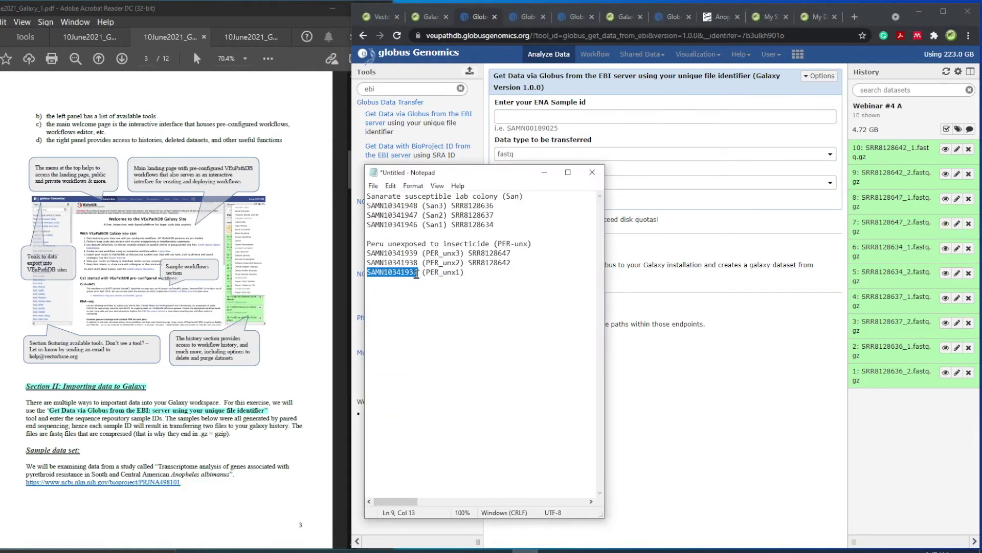
pyautogui.click(544, 172)
pyautogui.hotkey('ctrl', 'v')
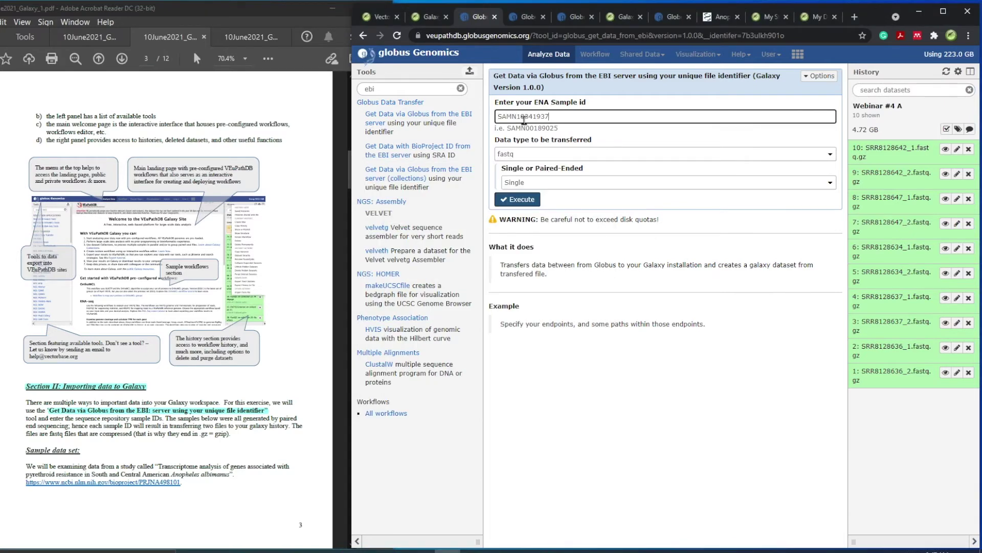
# - Set the transfer to paired-end reads and run the EBI data import
pyautogui.click(826, 183)
pyautogui.click(788, 224)
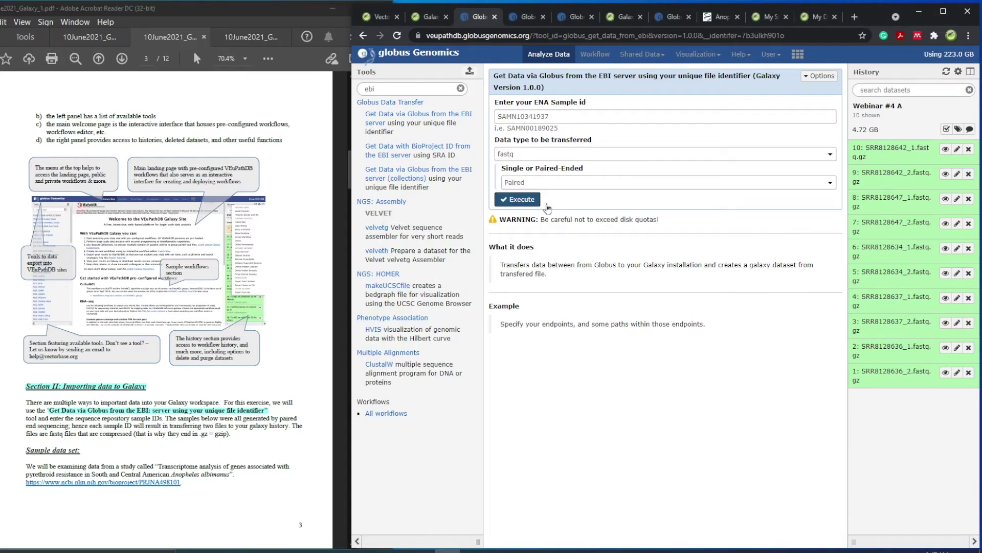
pyautogui.click(519, 200)
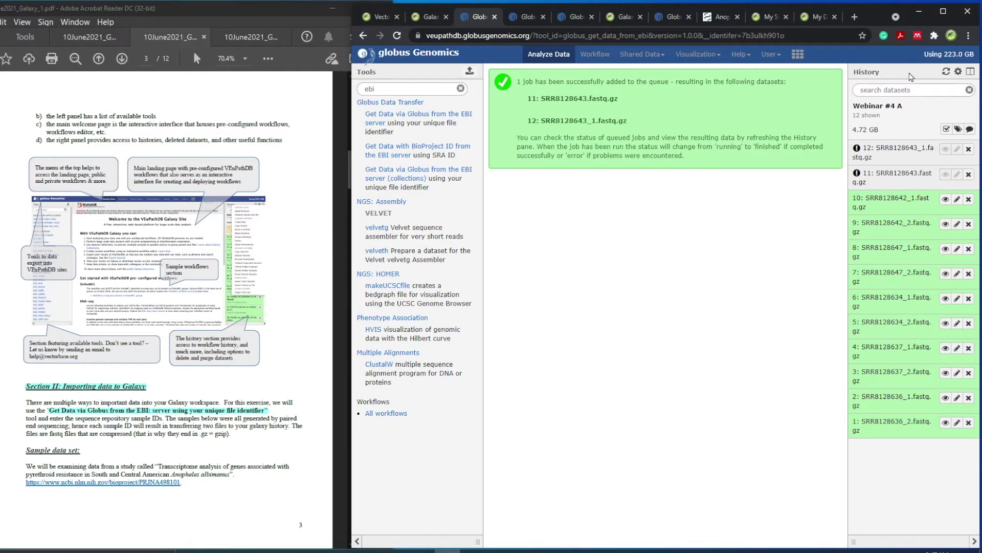
# - Refresh the Webinar #4 A history to check the status of the newly queued datasets
pyautogui.click(946, 71)
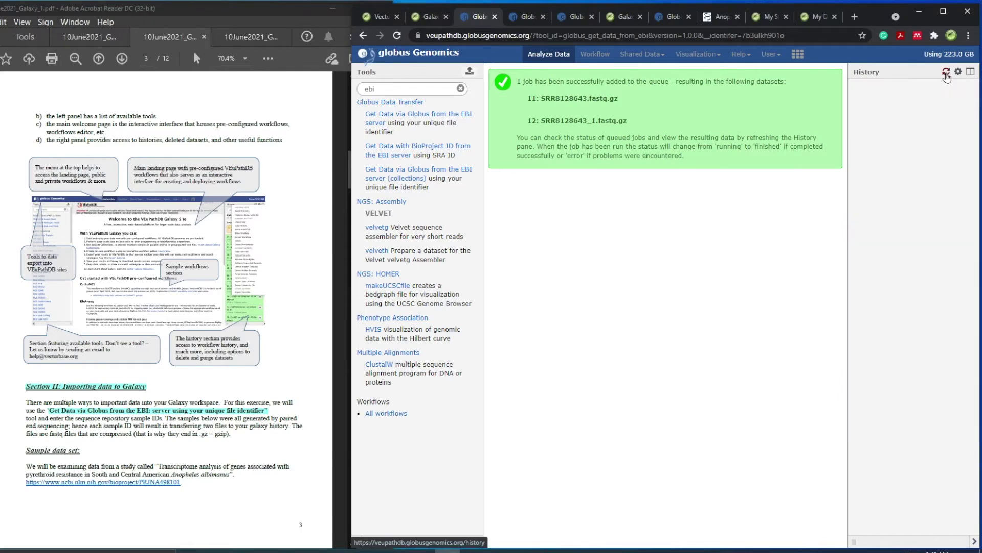
pyautogui.click(946, 73)
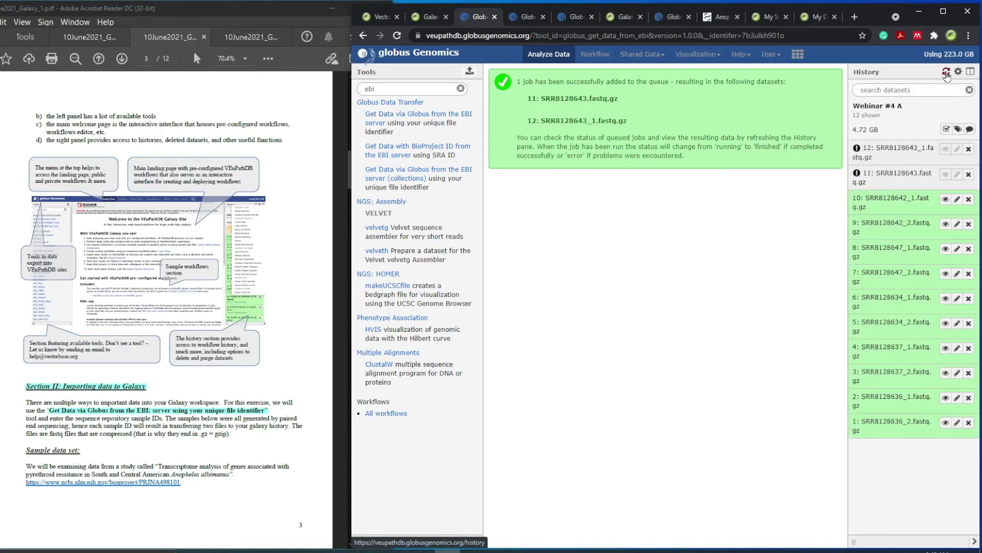
pyautogui.click(946, 72)
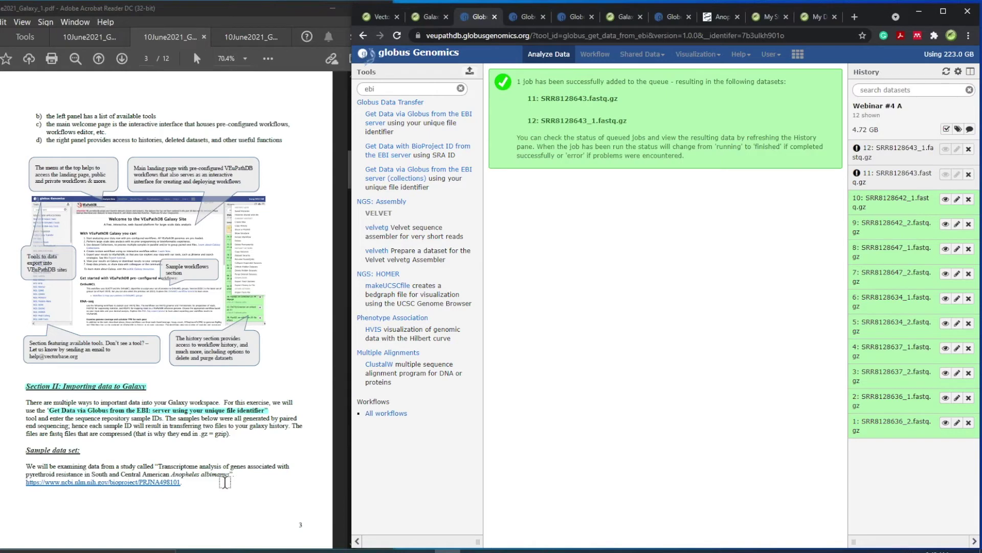
# - Read the tutorial PDF from page 4 to page 6, covering the sample table, EBI import steps and building collections
pyautogui.click(122, 58)
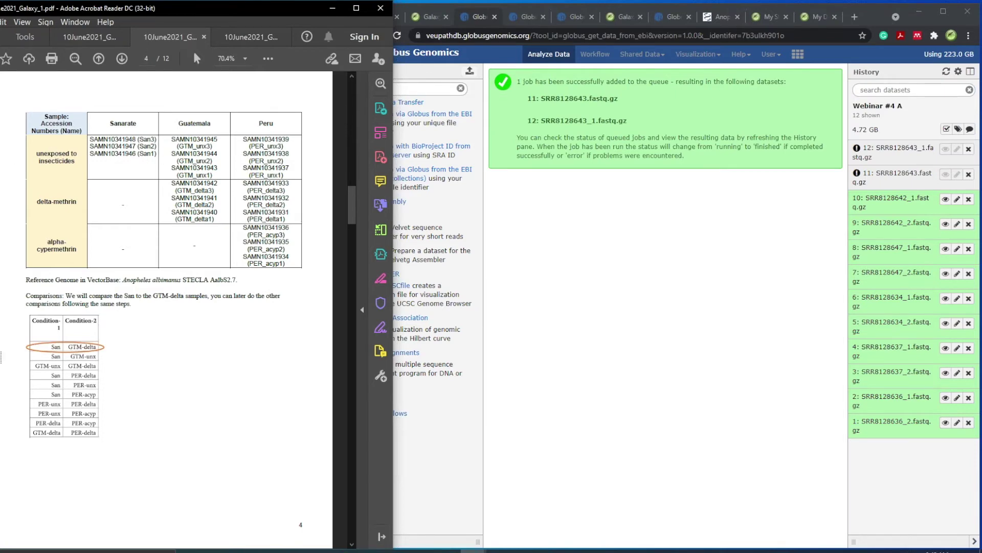
pyautogui.click(122, 60)
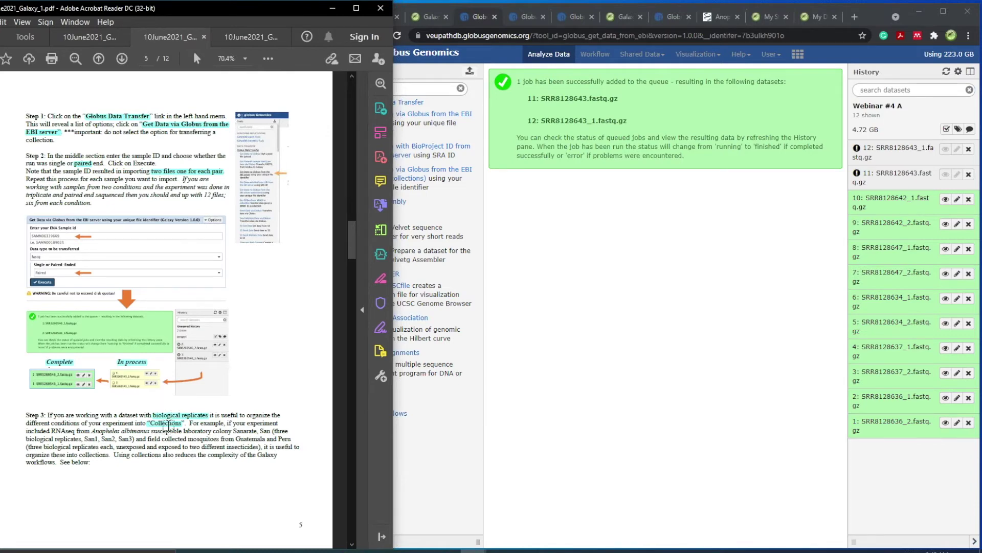
pyautogui.click(99, 58)
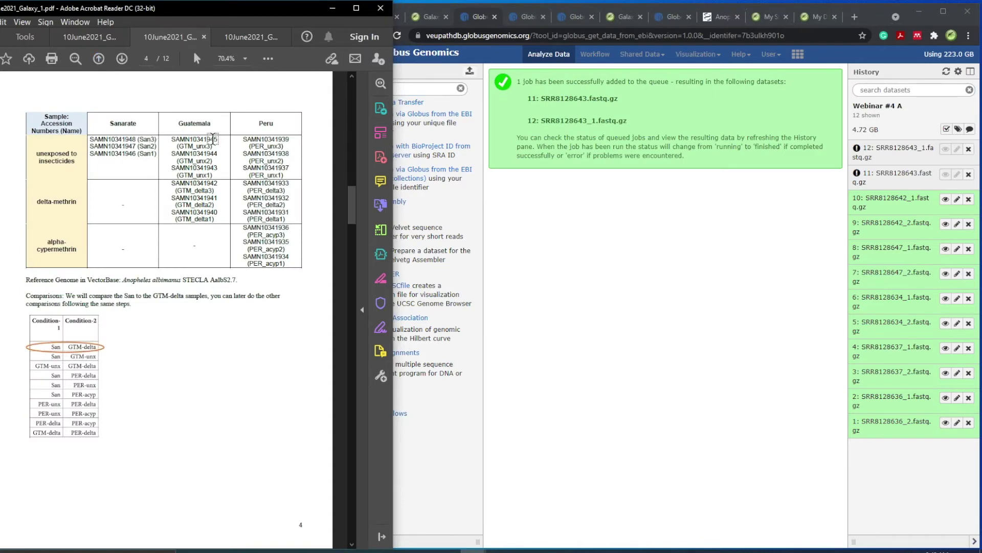
pyautogui.click(122, 58)
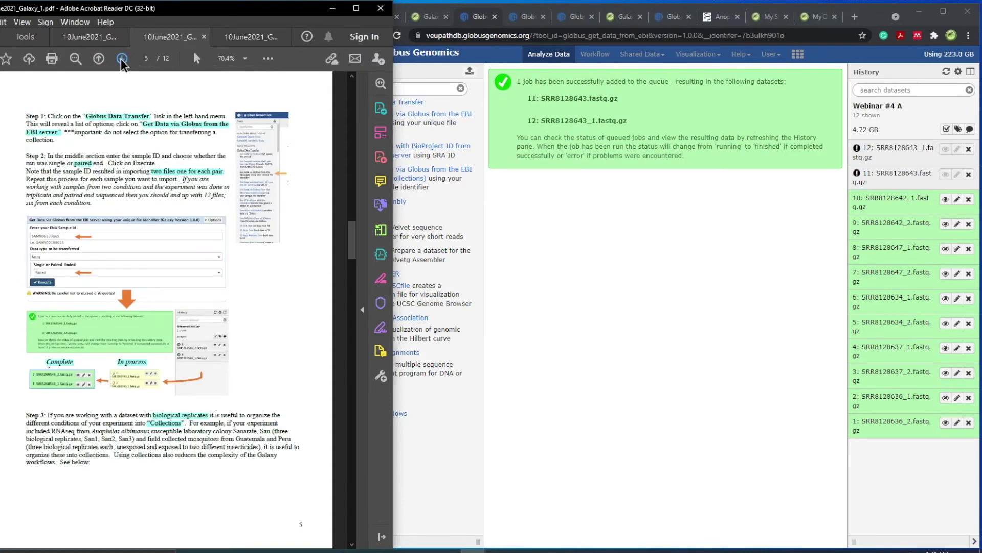
pyautogui.click(122, 58)
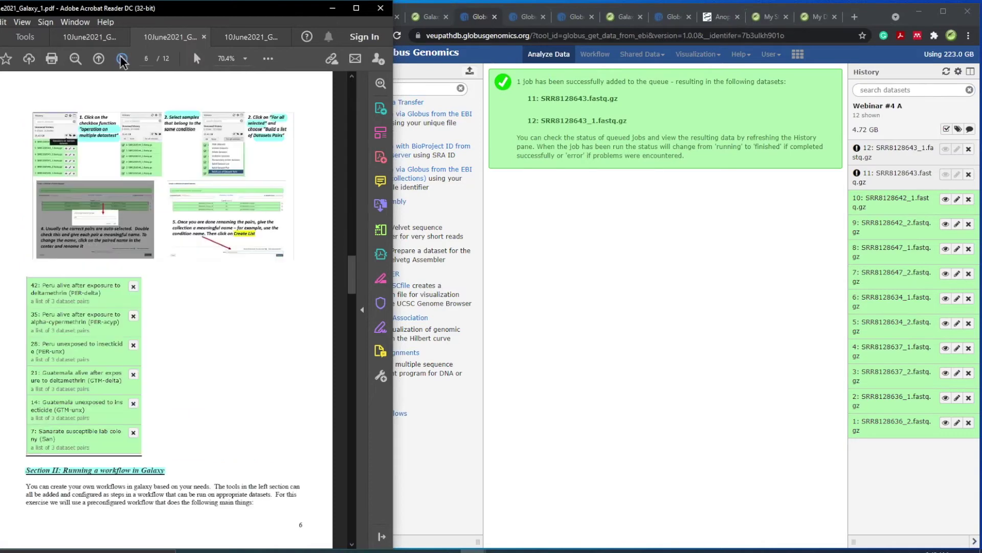
# - In Galaxy, select history datasets 1 to 6 (SRR8128636, SRR8128637 and SRR8128634) and build a list of dataset pairs from them
pyautogui.hotkey('alt', 'Tab')
pyautogui.click(947, 130)
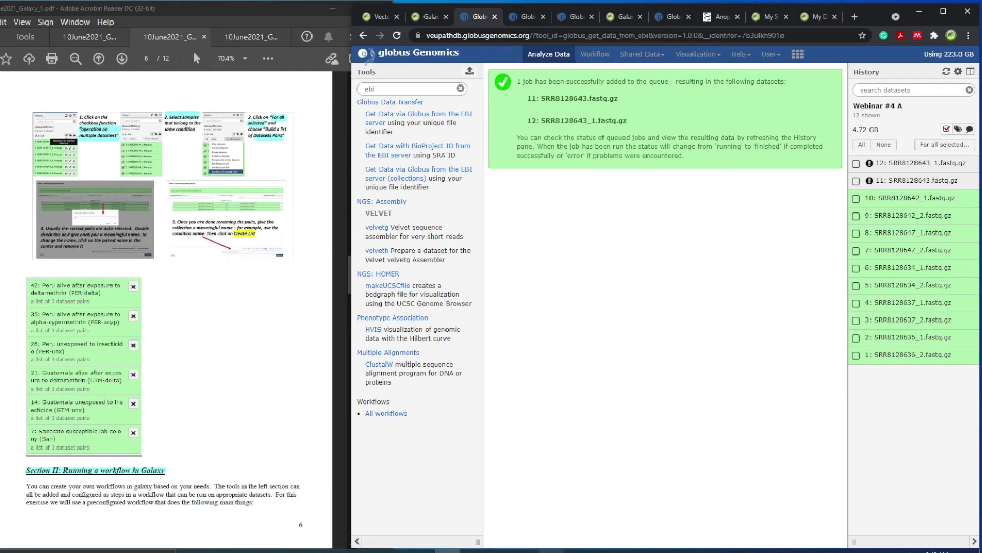
pyautogui.click(525, 551)
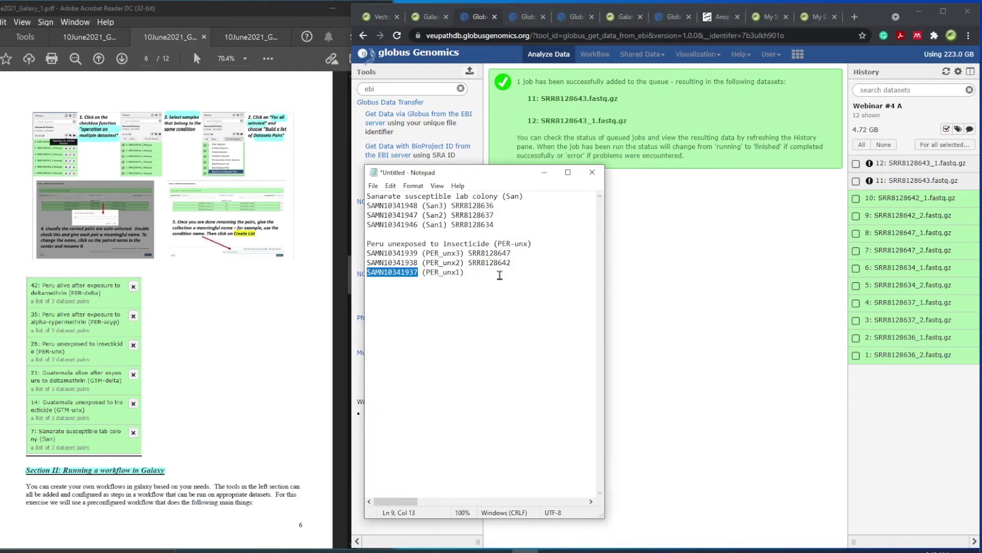
pyautogui.click(545, 172)
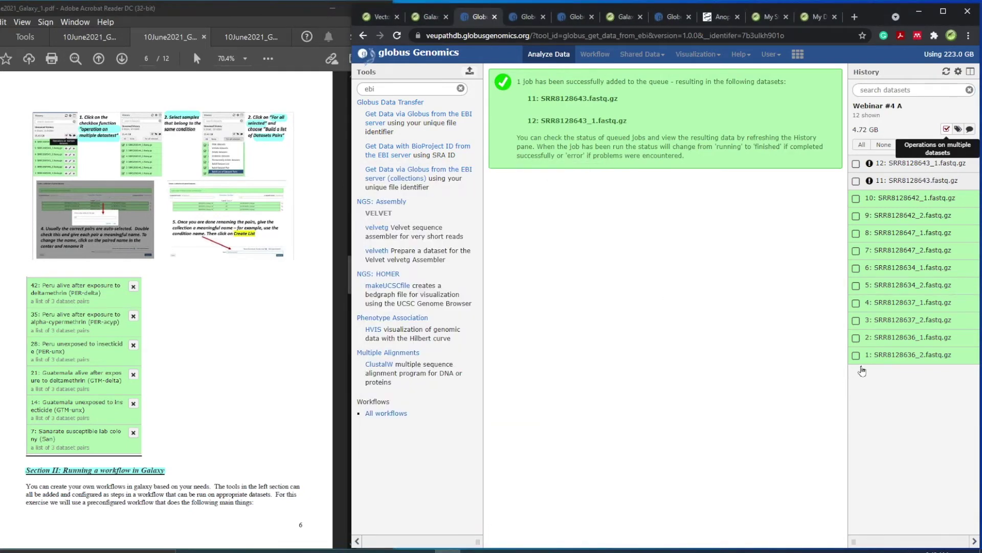
pyautogui.click(856, 355)
pyautogui.click(856, 321)
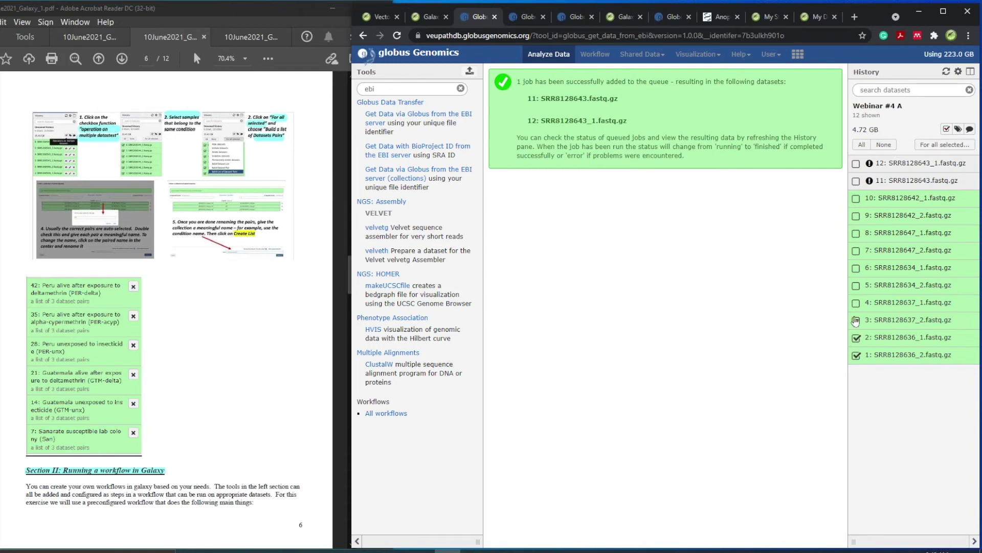
pyautogui.click(856, 303)
pyautogui.click(856, 268)
pyautogui.click(932, 145)
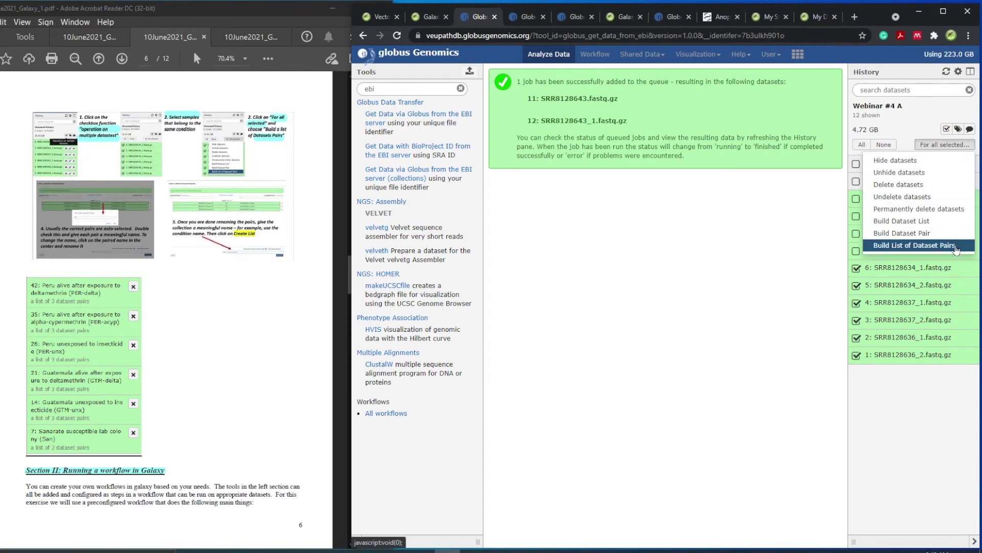
pyautogui.click(955, 246)
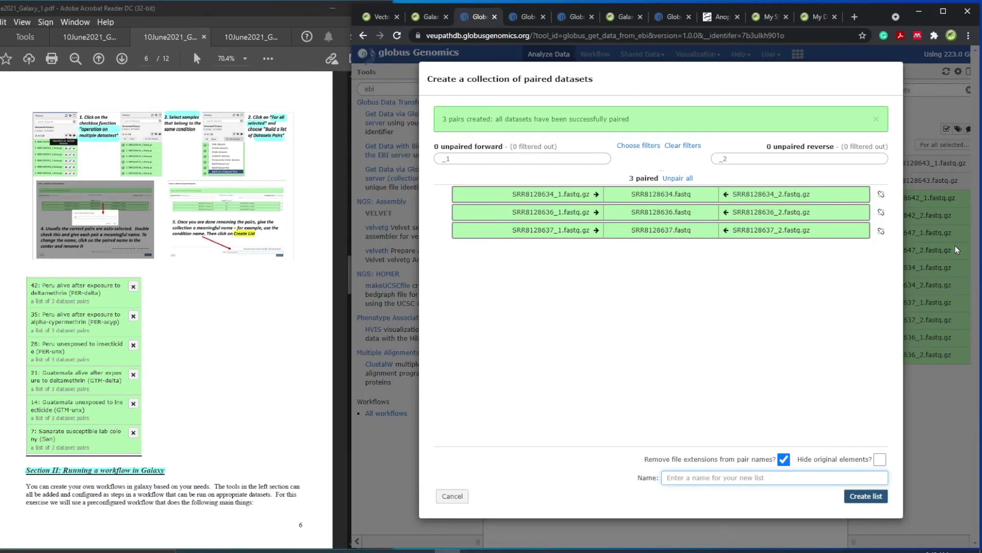
# - Using the Notepad sample list as reference, rename pair SRR8128634 as san1, SRR8128636 as san3 and SRR8128637 as san2
pyautogui.click(527, 550)
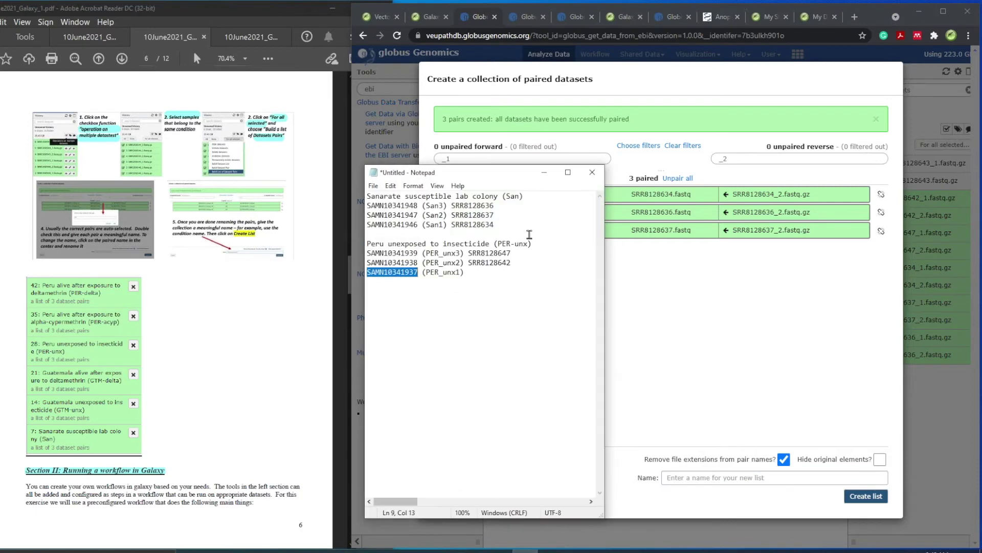
pyautogui.moveTo(521, 179); pyautogui.dragTo(347, 178)
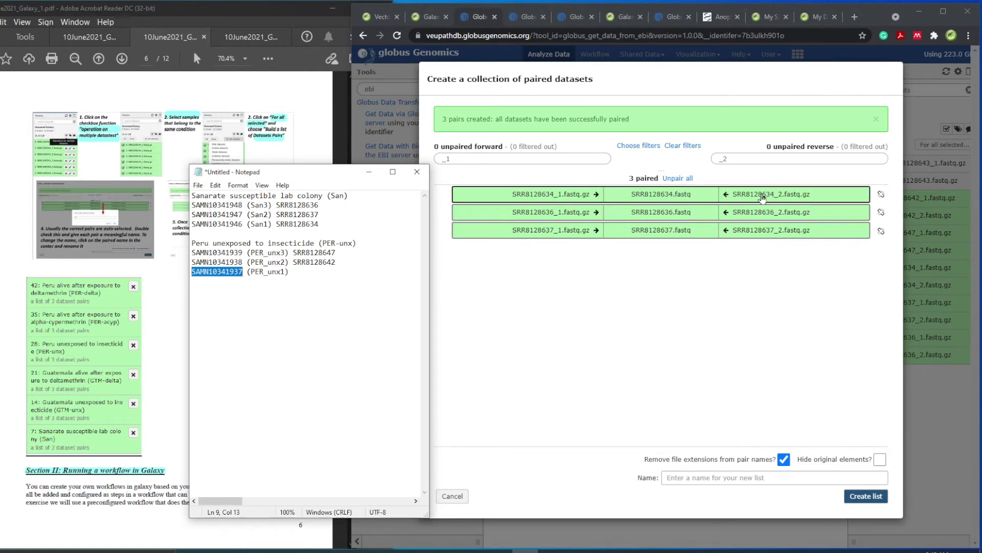
pyautogui.click(647, 195)
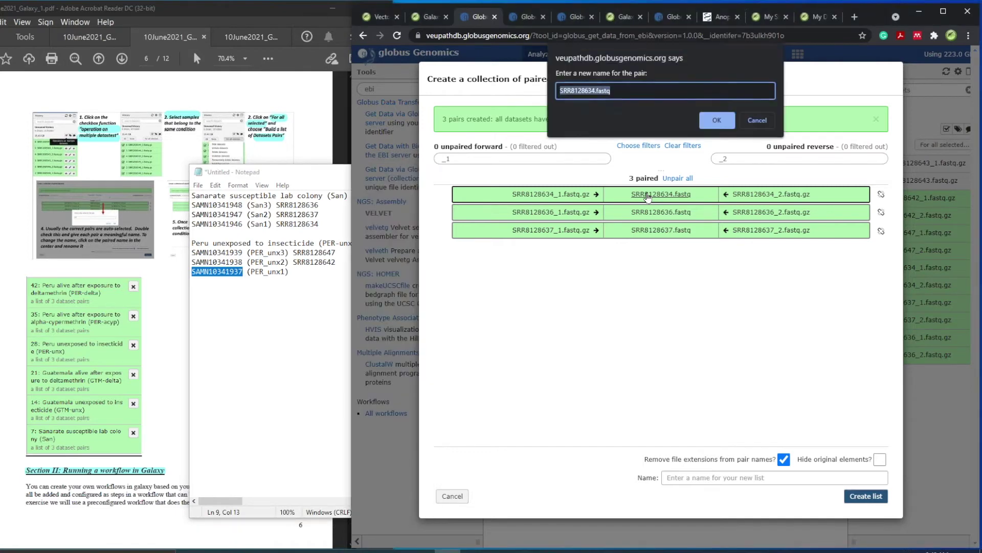
pyautogui.write('san1')
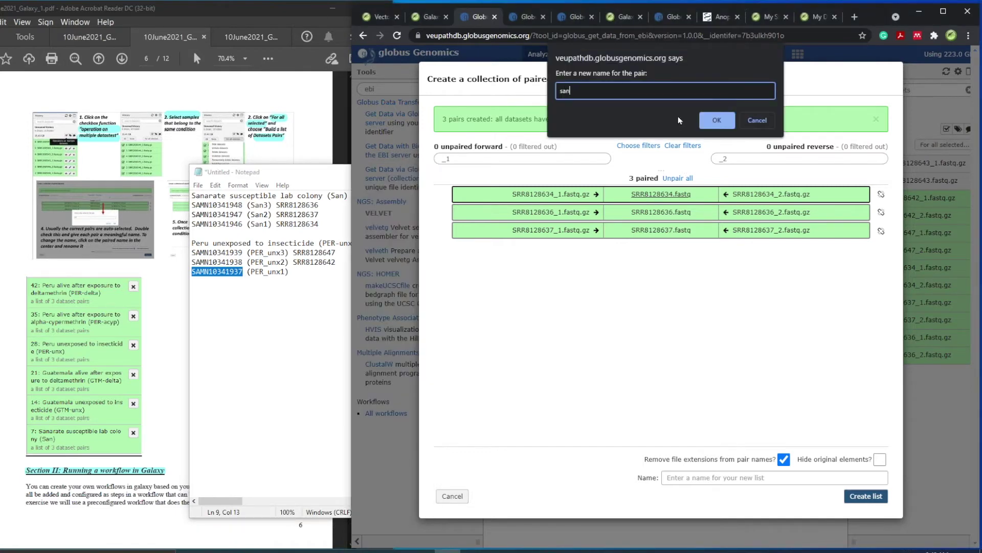
pyautogui.click(718, 120)
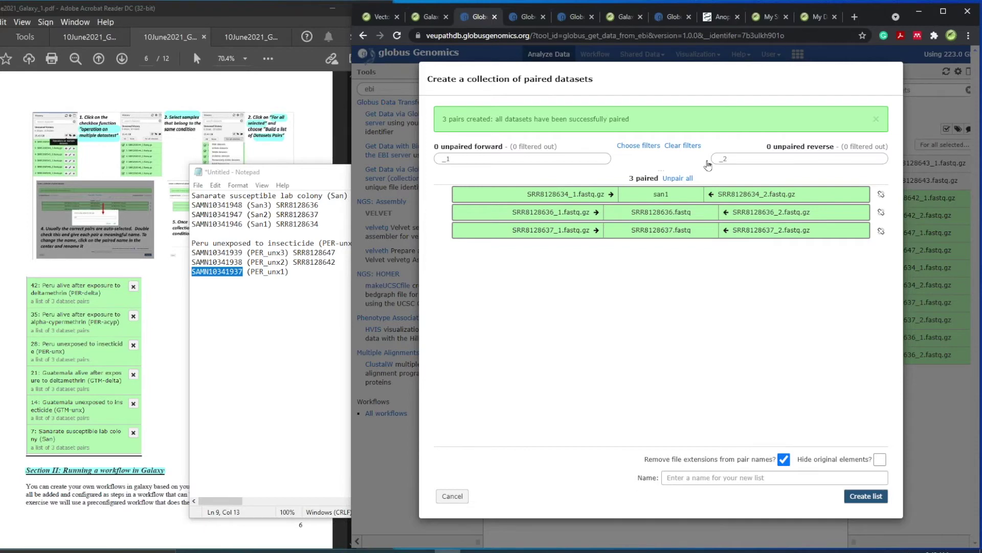
pyautogui.click(645, 212)
pyautogui.write('san')
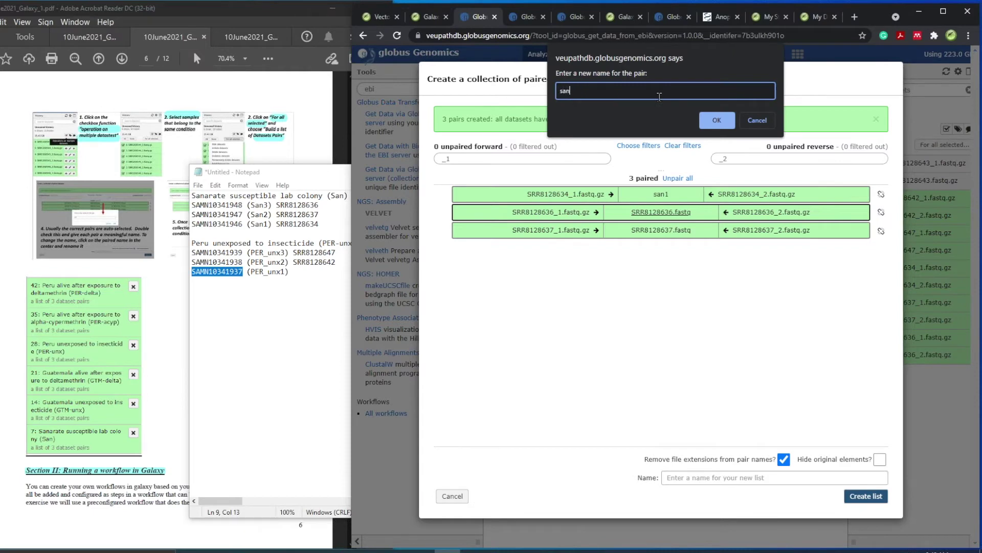
pyautogui.click(716, 121)
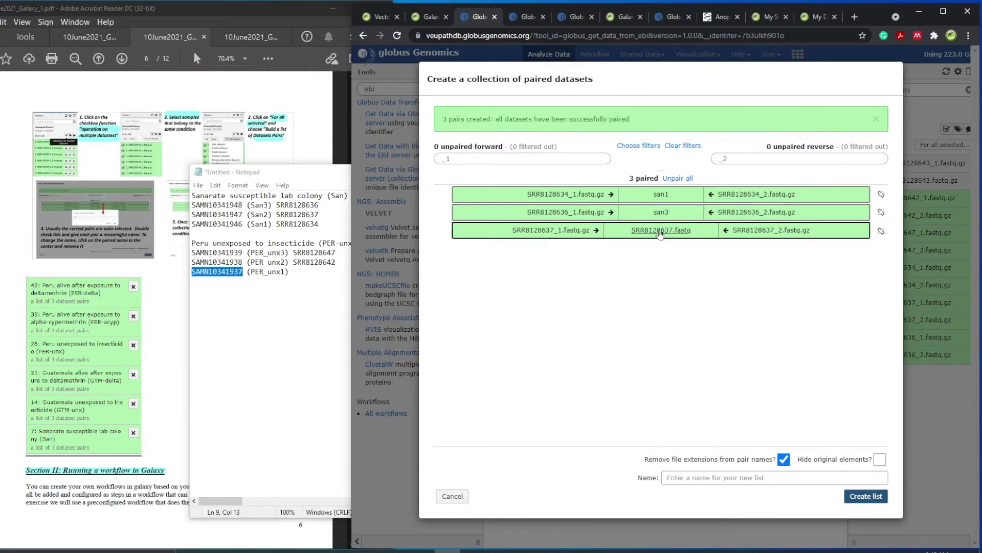
pyautogui.click(661, 232)
pyautogui.write('san2')
pyautogui.click(718, 125)
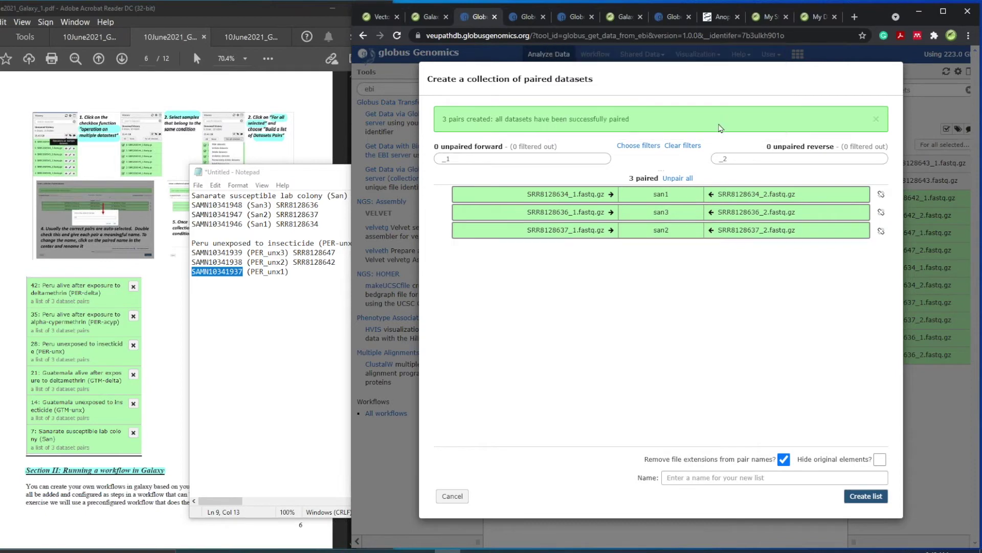
# - Copy "Sanarate susceptible lab colony (San)" from Notepad as the collection name and create the paired list
pyautogui.click(212, 197)
pyautogui.moveTo(192, 194); pyautogui.dragTo(366, 194)
pyautogui.hotkey('ctrl', 'c')
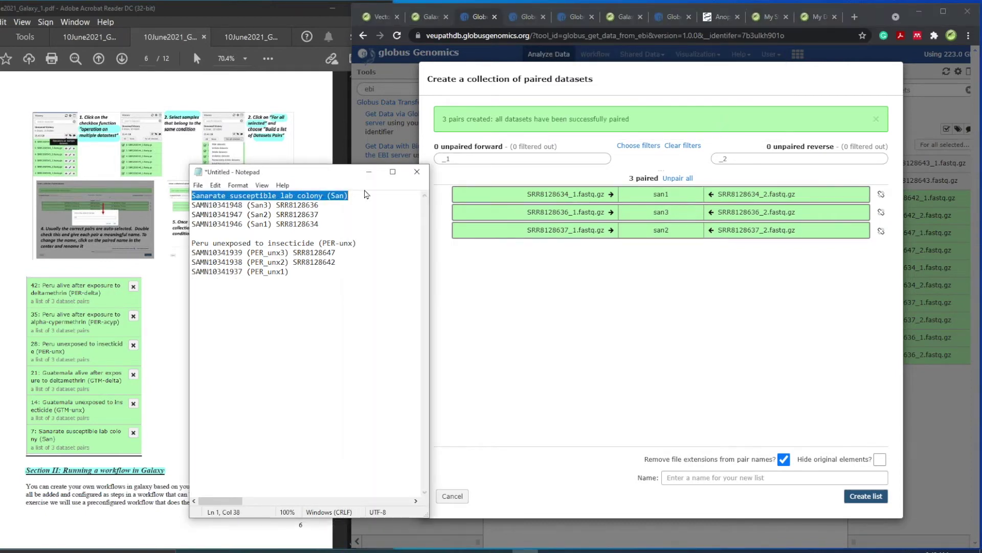
pyautogui.click(701, 479)
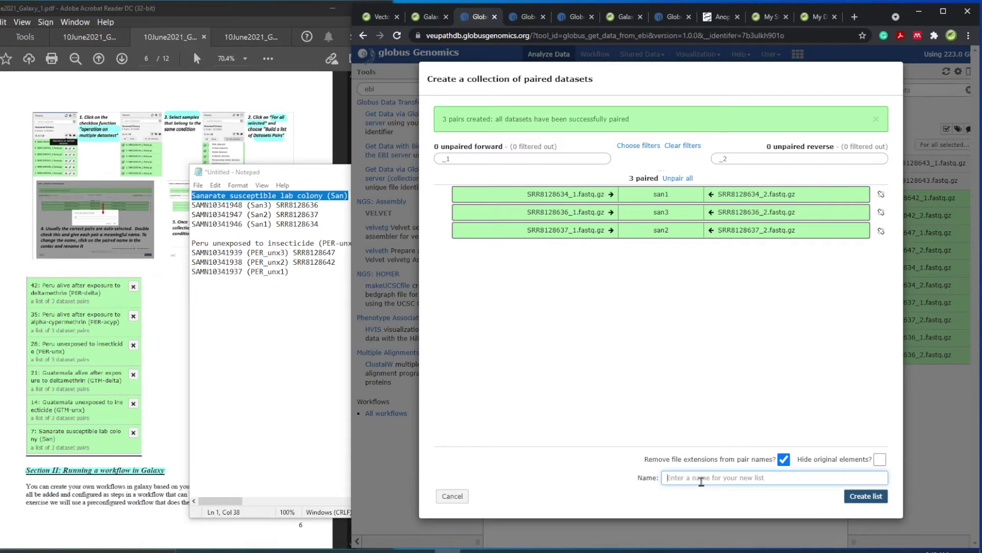
pyautogui.hotkey('ctrl', 'v')
pyautogui.hotkey('ctrl', 'a')
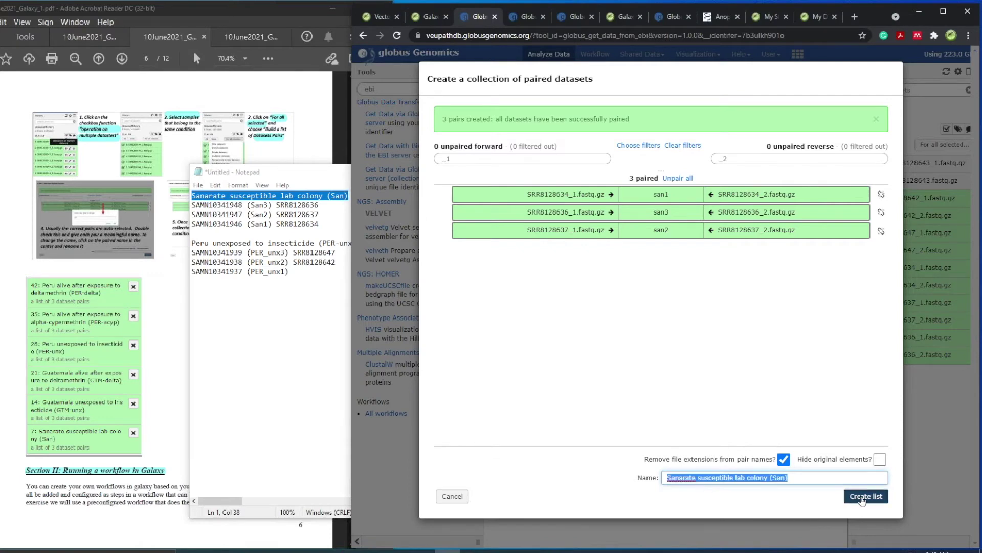
pyautogui.press('Return')
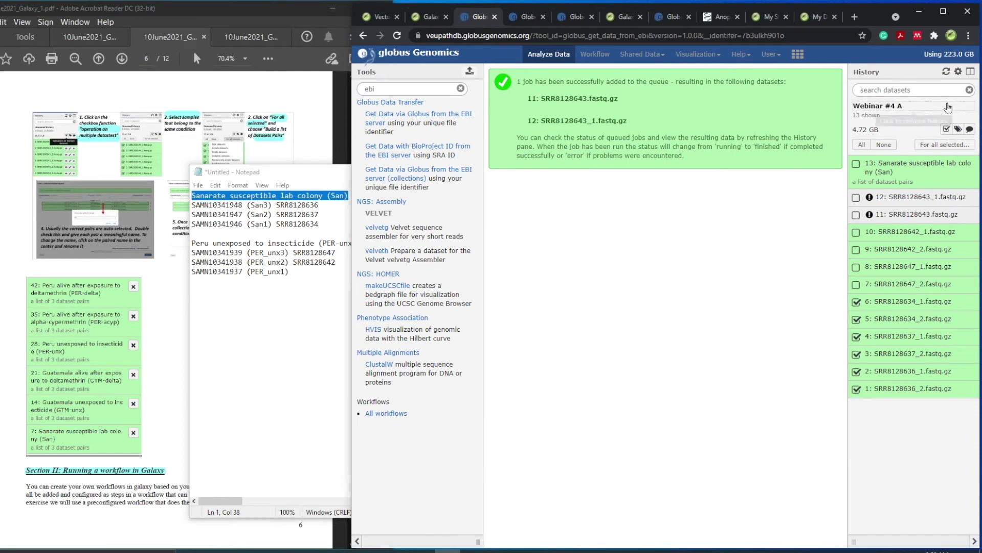
# - Refresh the Webinar #4 A history to check the pending SRR8128643 datasets and put the Notepad window away
pyautogui.click(946, 71)
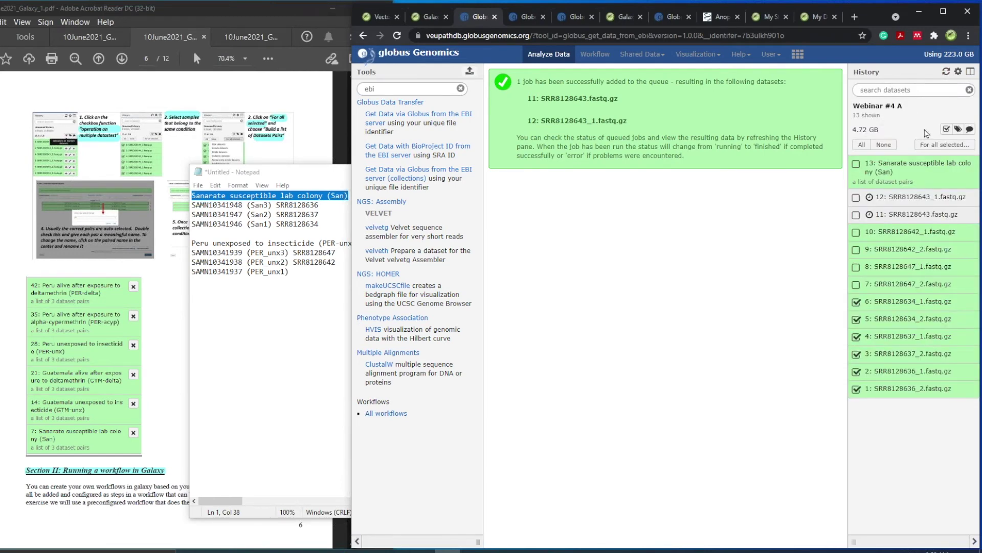
pyautogui.click(946, 72)
pyautogui.click(284, 173)
pyautogui.click(362, 174)
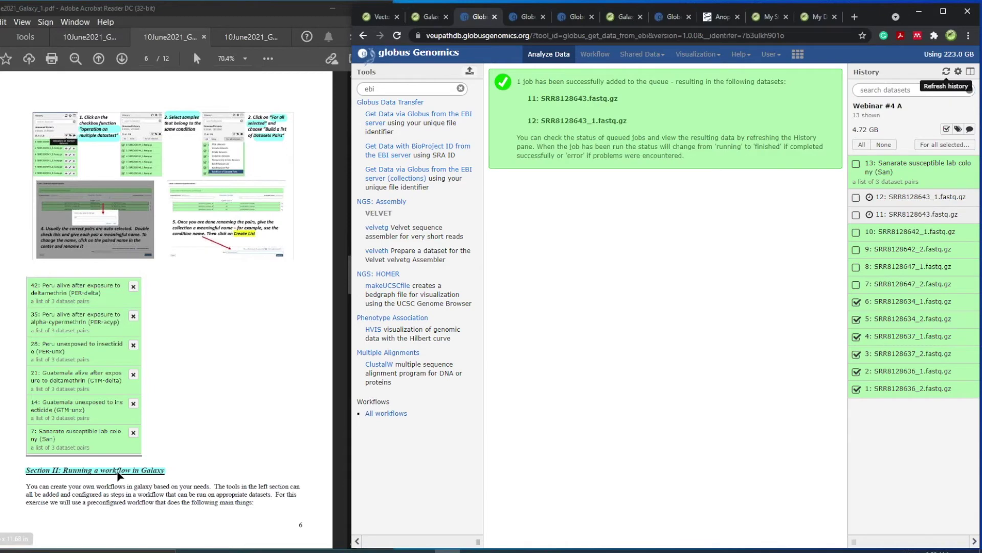
# - Consult PDF page 7, return to the Galaxy home page and open the differential expression workflow for paired-end unstranded reads
pyautogui.click(123, 58)
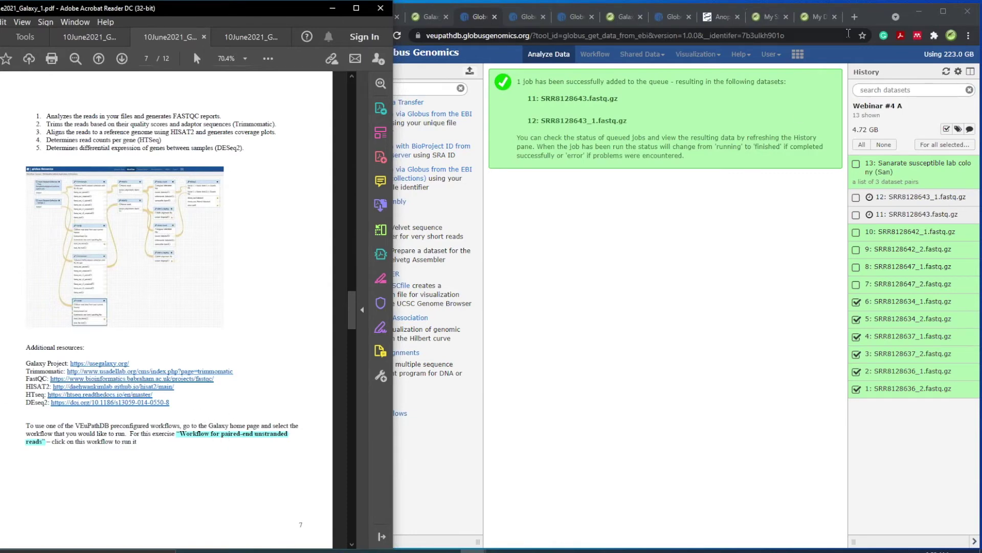
pyautogui.click(875, 21)
pyautogui.press('F5')
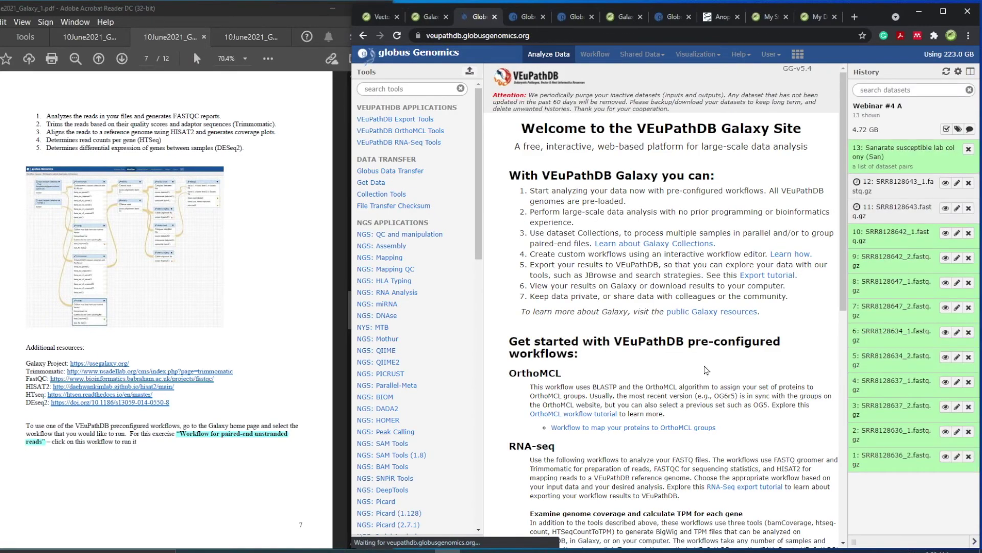
pyautogui.scroll(-5, 706, 367)
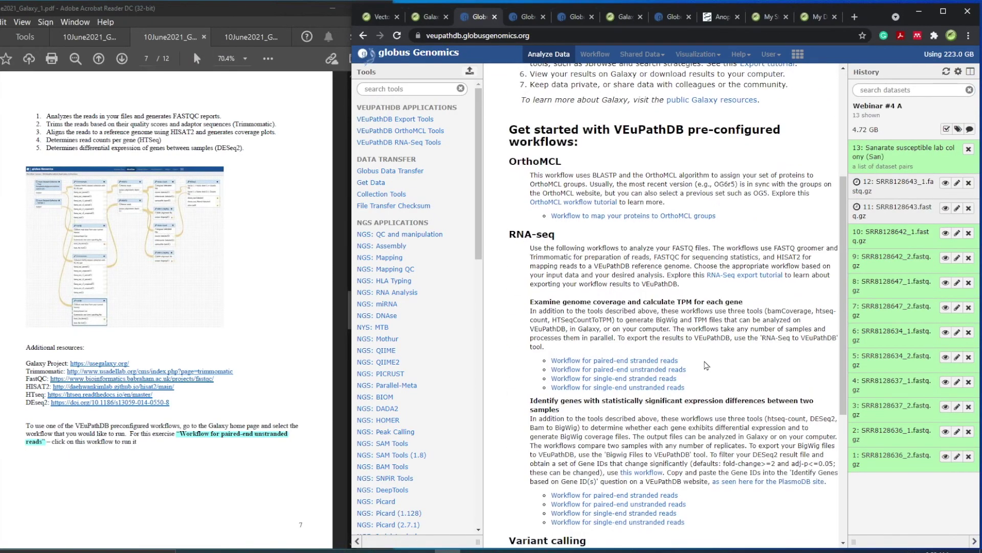
pyautogui.scroll(-2, 706, 365)
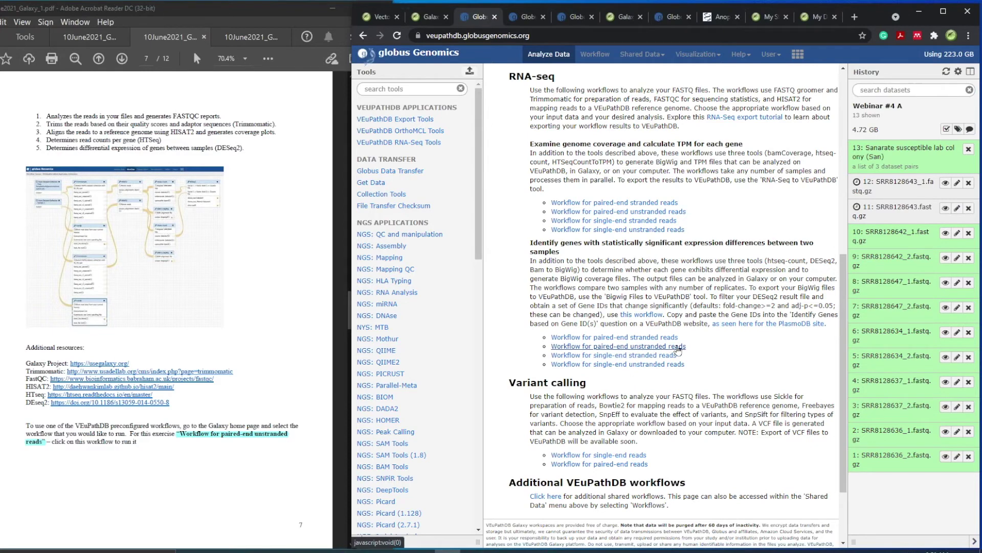
pyautogui.click(679, 347)
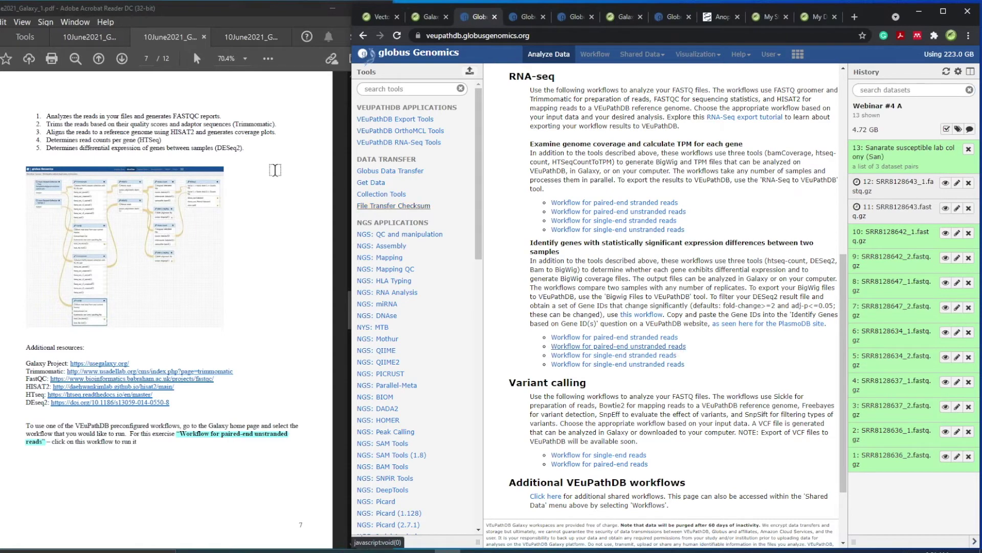
# - Advance the PDF to page 8, switch to the saved history "Webinar ##4 B 21:GTM vs 42:Peru delta" and return to Galaxy's home page
pyautogui.click(121, 59)
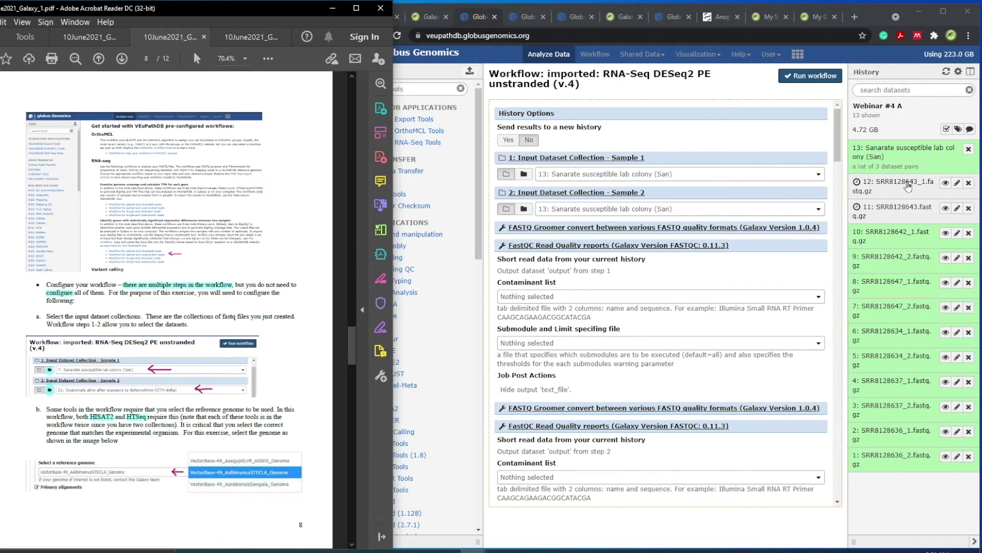
pyautogui.click(958, 72)
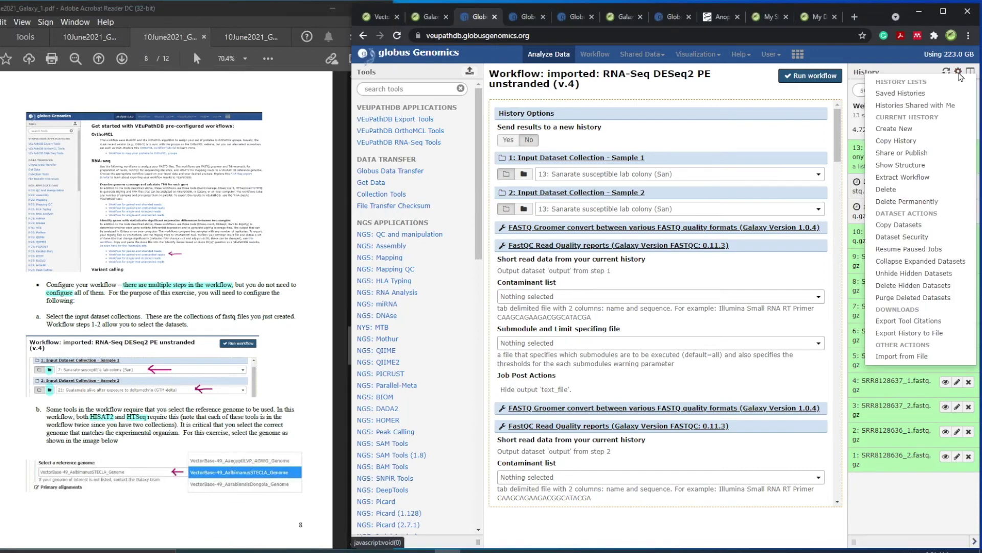
pyautogui.click(929, 96)
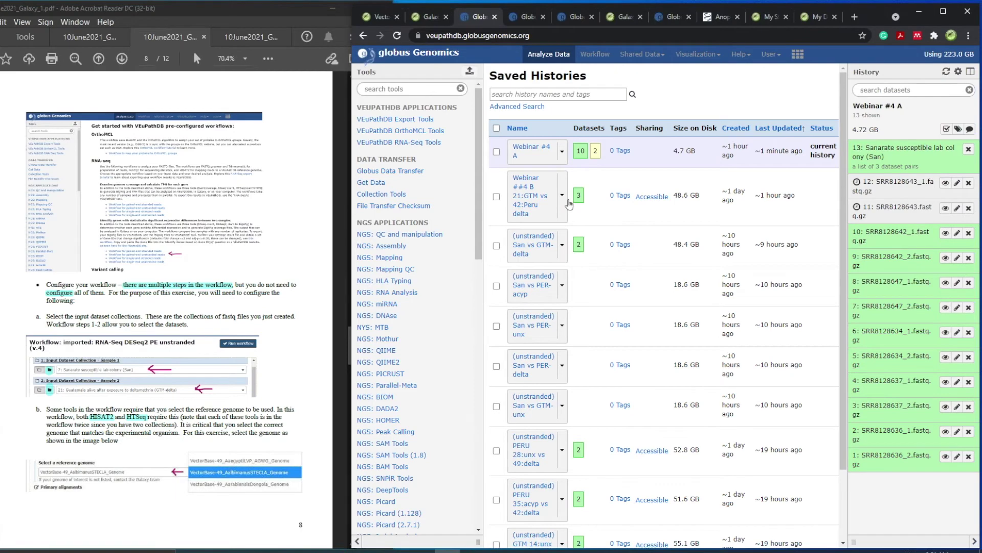
pyautogui.click(549, 187)
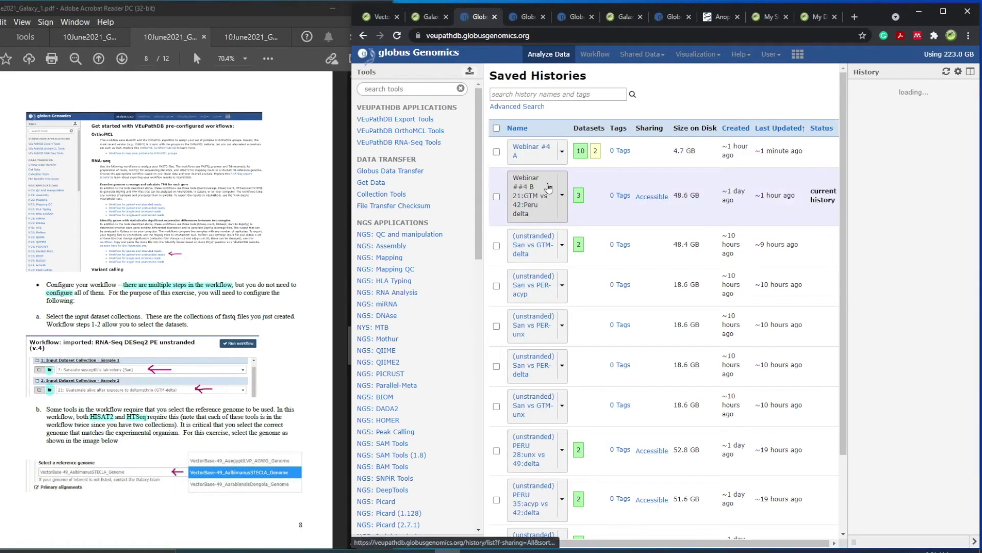
pyautogui.click(408, 59)
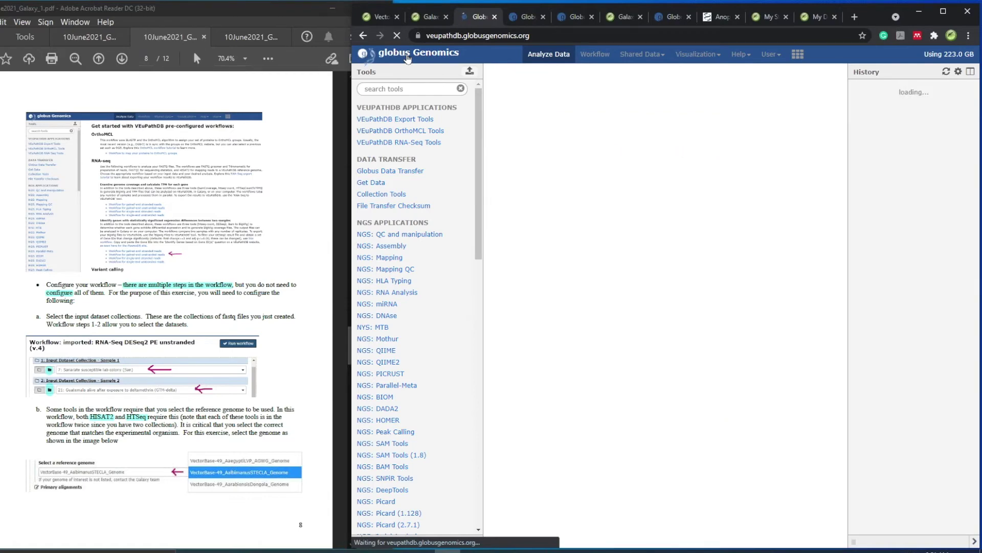
# - Open the differential expression workflow for paired-end unstranded reads and set Sample 1 to collection "7: Sanarate susceptible lab colony (San)"
pyautogui.scroll(-5, 639, 336)
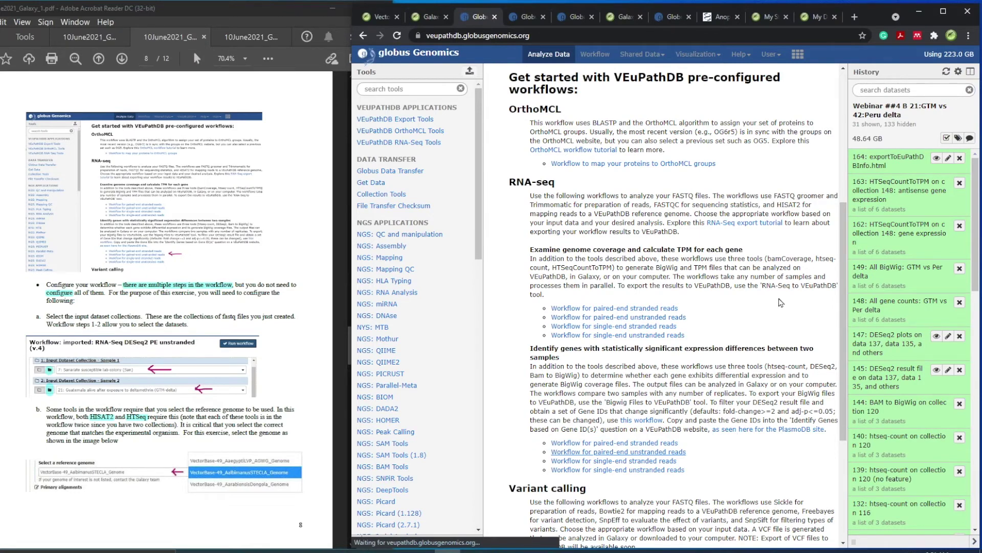
pyautogui.moveTo(977, 225); pyautogui.dragTo(976, 461)
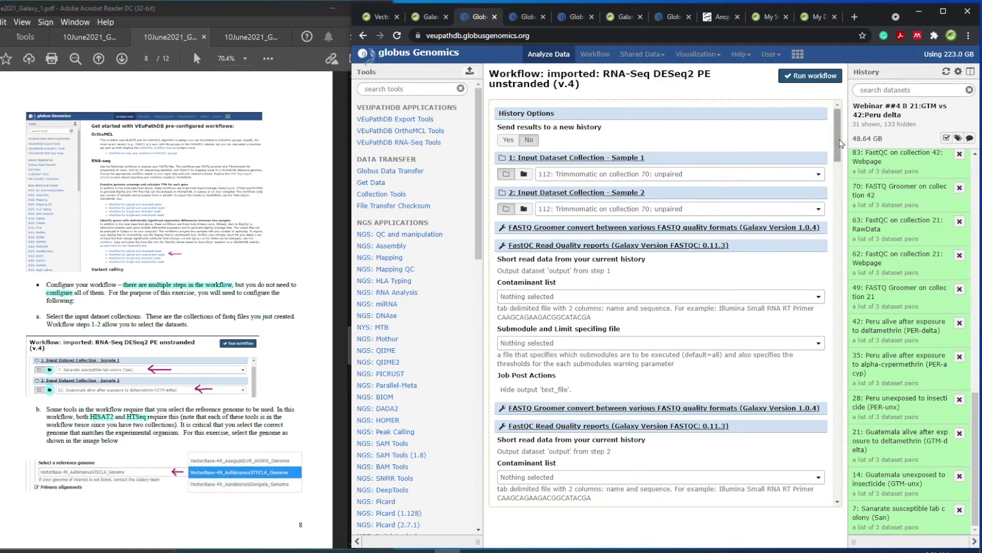
pyautogui.click(819, 175)
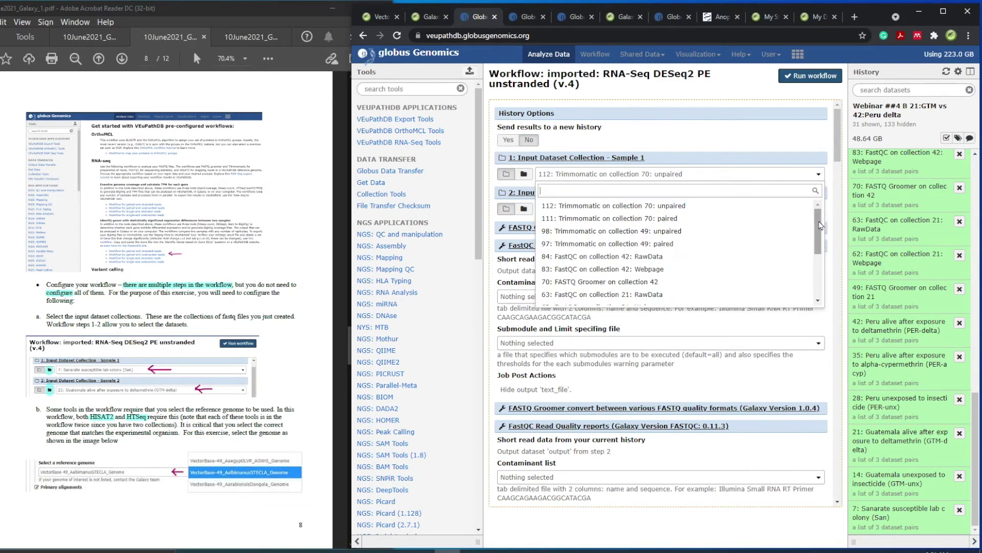
pyautogui.scroll(-3, 772, 302)
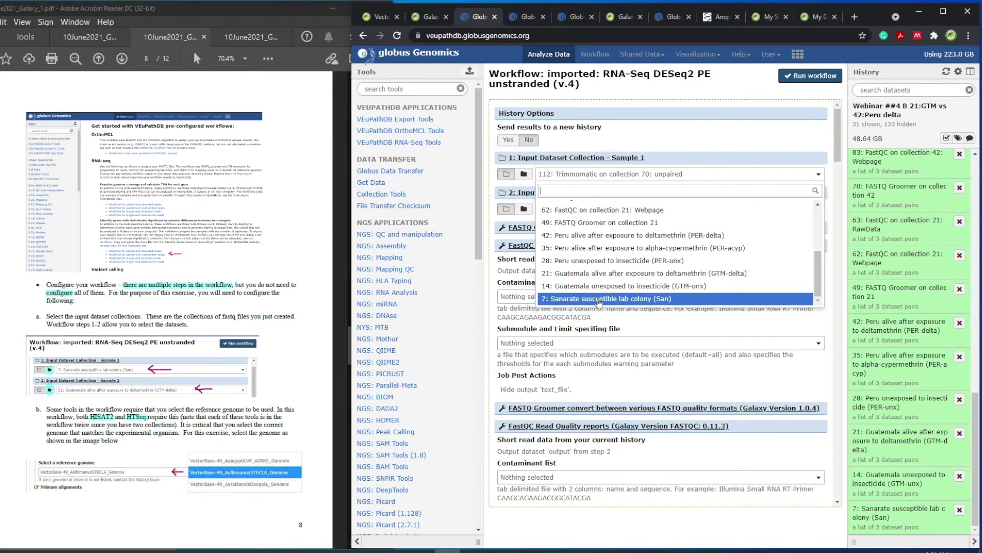
pyautogui.click(591, 302)
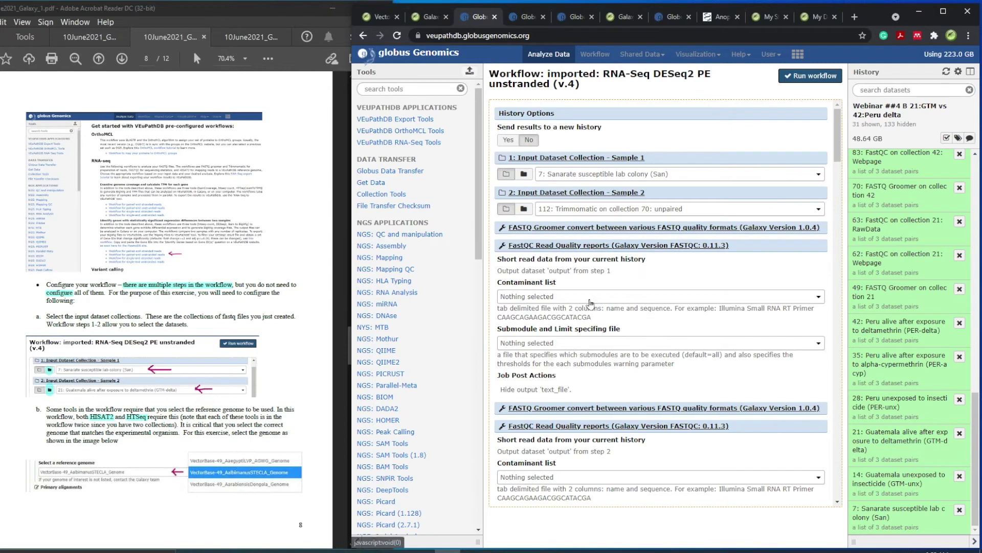
# - Set the Sample 2 input dataset collection to "14: Guatemala unexposed to insecticide (GTM-unx)"
pyautogui.click(819, 208)
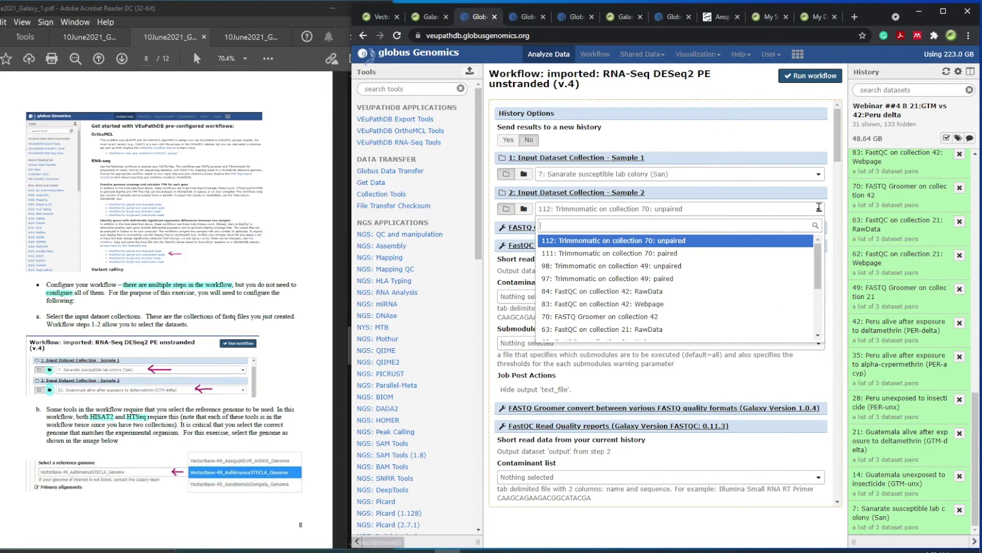
pyautogui.moveTo(817, 263); pyautogui.dragTo(818, 342)
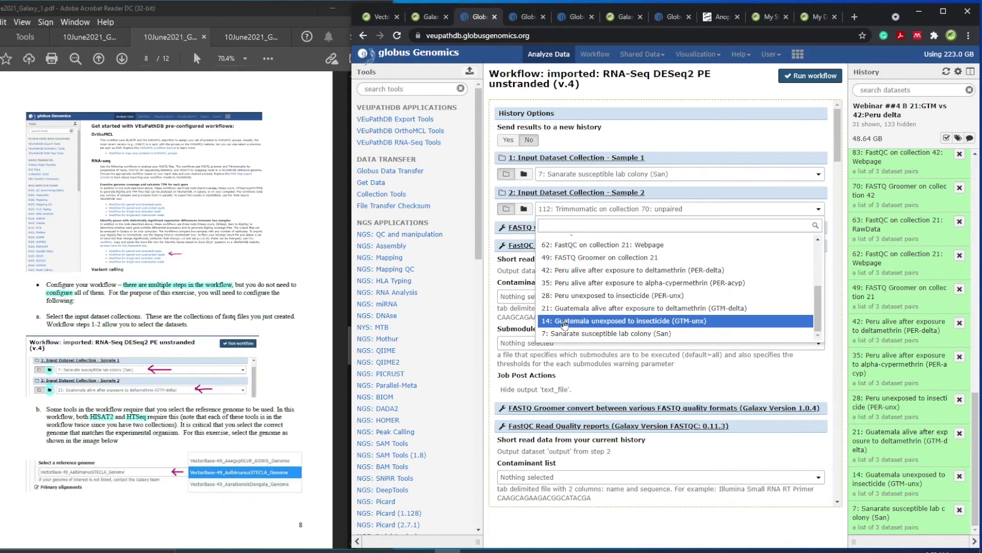
pyautogui.click(687, 320)
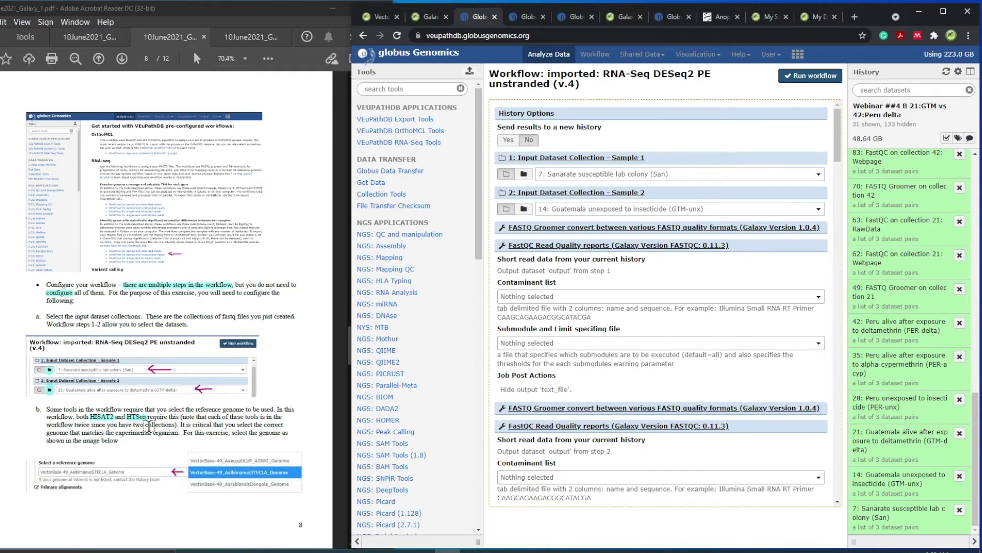
# - Set the first HISAT2 step's reference genome to VectorBase-49_AalbimanusSTECLA_Genome
pyautogui.scroll(-6, 611, 380)
pyautogui.scroll(-3, 610, 379)
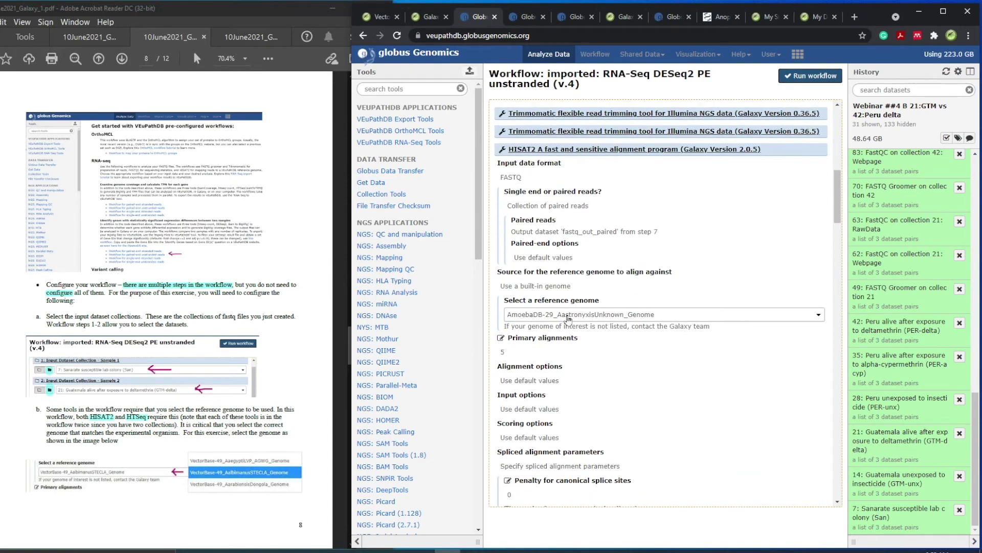
pyautogui.click(558, 317)
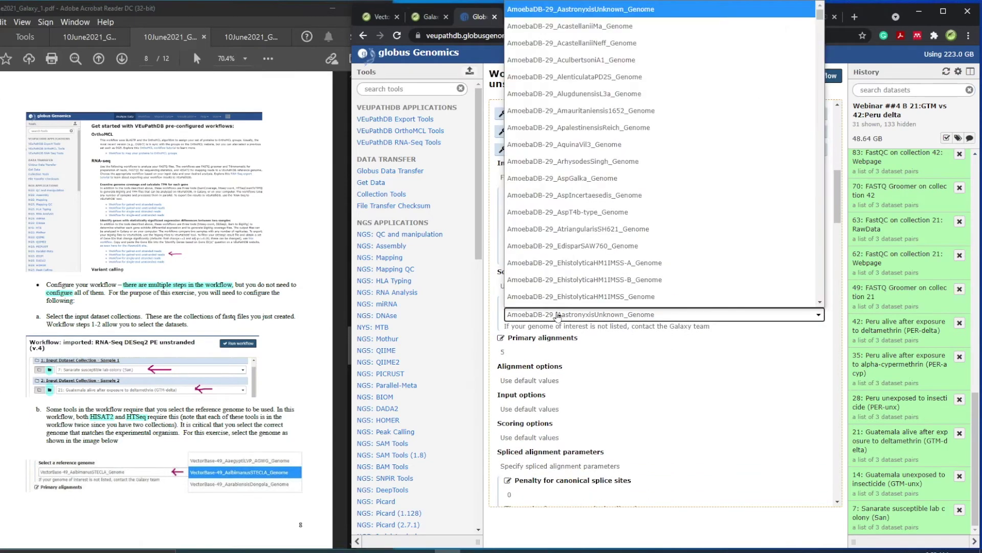
pyautogui.press('v')
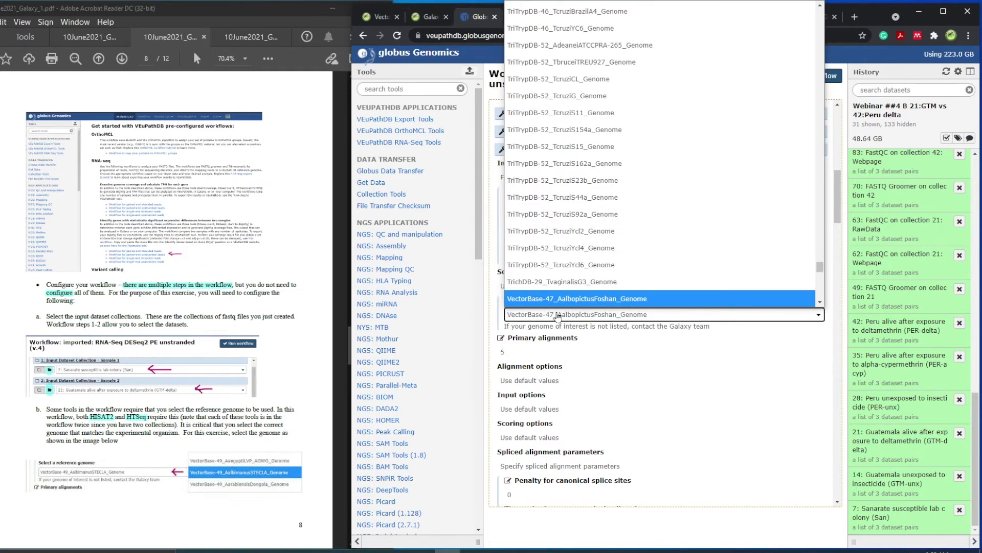
pyautogui.press('Down')
pyautogui.press('Down')
pyautogui.press('Down')
pyautogui.press('Down')
pyautogui.press('Down')
pyautogui.press('Down')
pyautogui.press('Down')
pyautogui.press('Down')
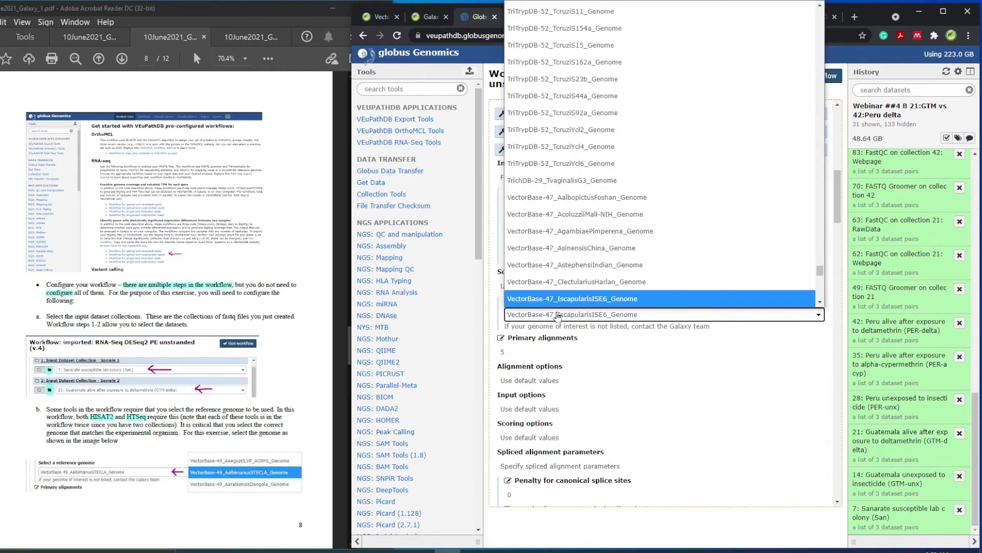
pyautogui.press('Down')
pyautogui.press('Down')
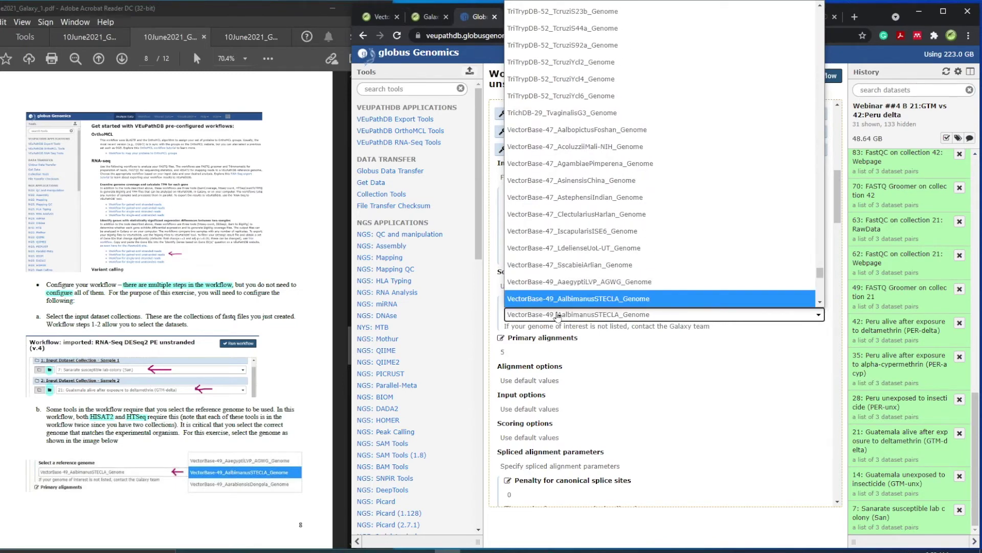
pyautogui.scroll(-1, 546, 298)
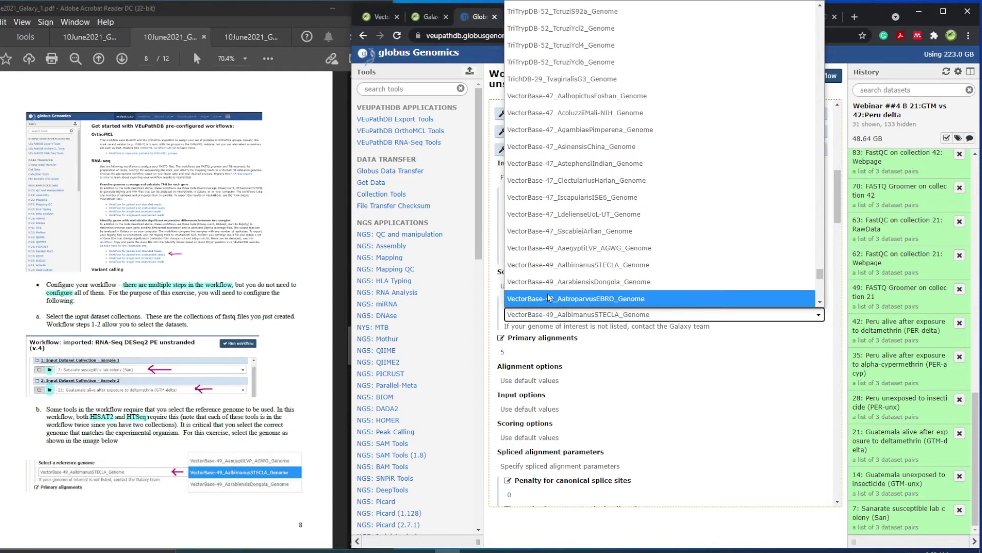
pyautogui.click(560, 263)
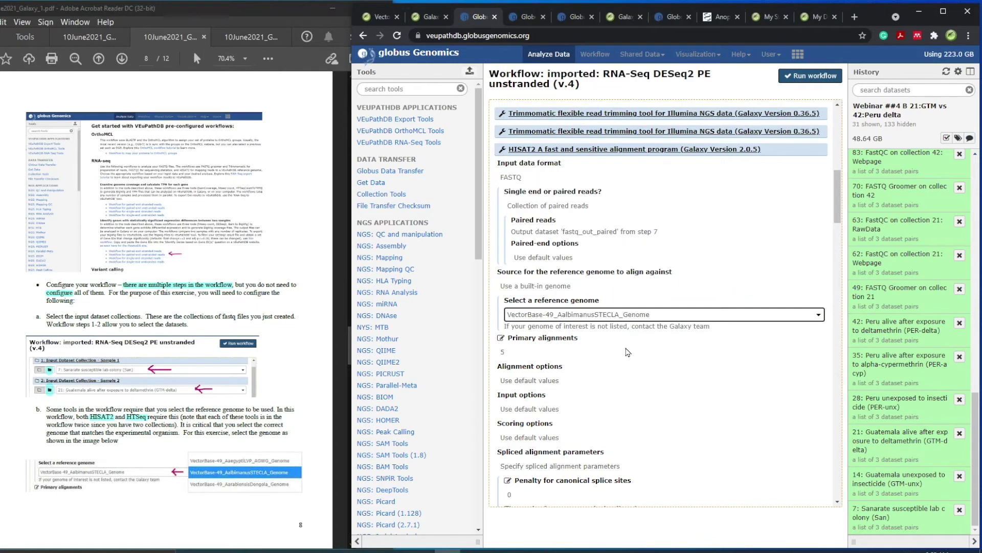
# - Consult PDF page 9 and review the second HISAT2 step and the htseq-count genome annotation, Feature type and ID Attribute settings
pyautogui.scroll(-3, 617, 397)
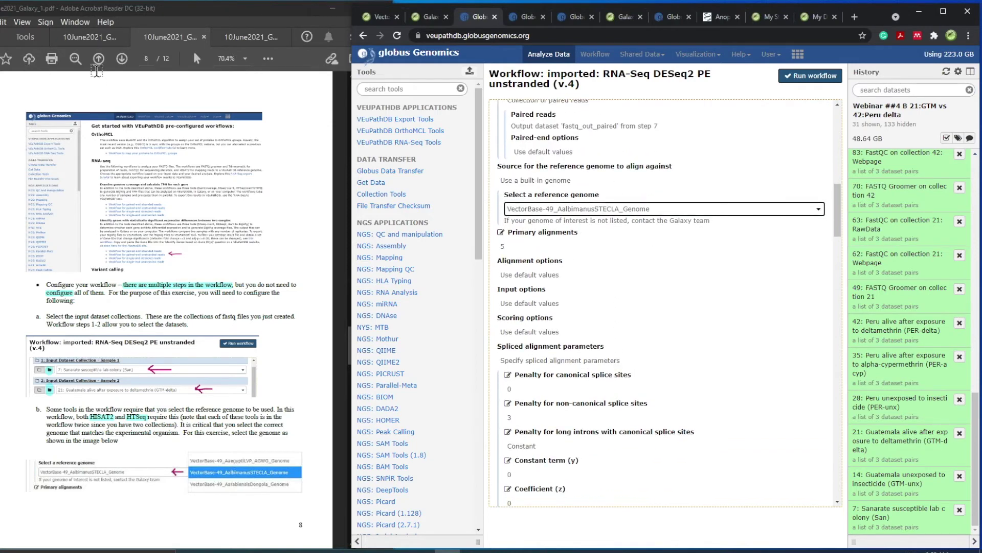
pyautogui.click(124, 56)
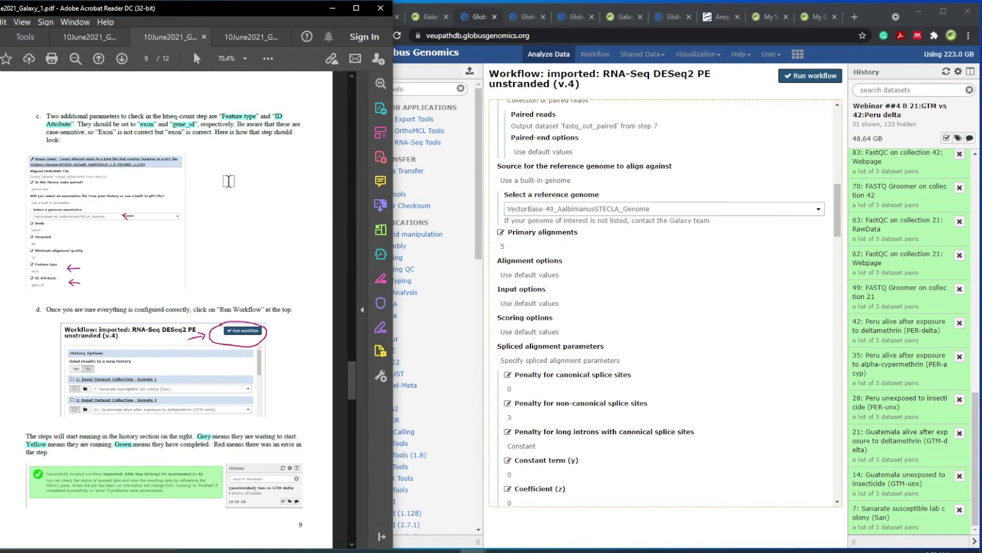
pyautogui.scroll(3, 688, 402)
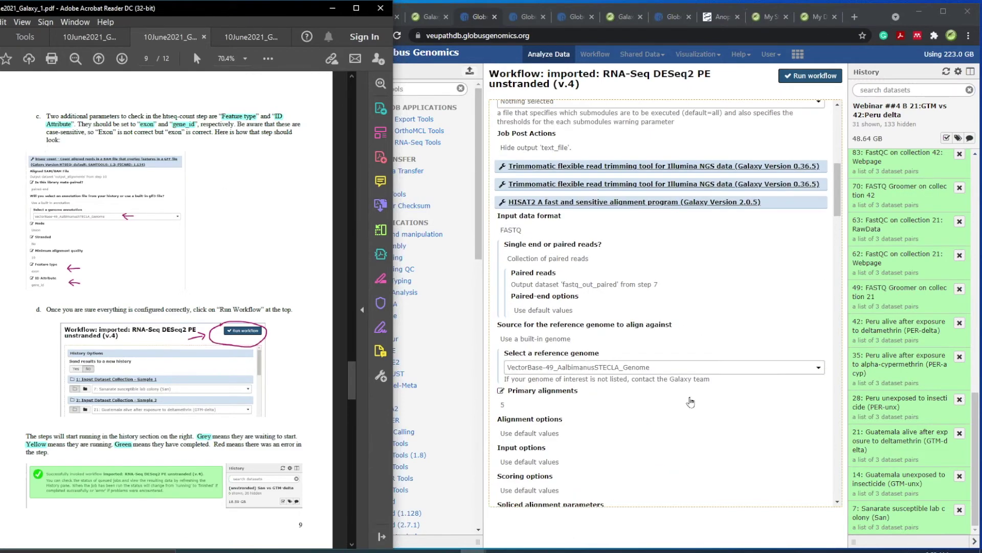
pyautogui.click(537, 203)
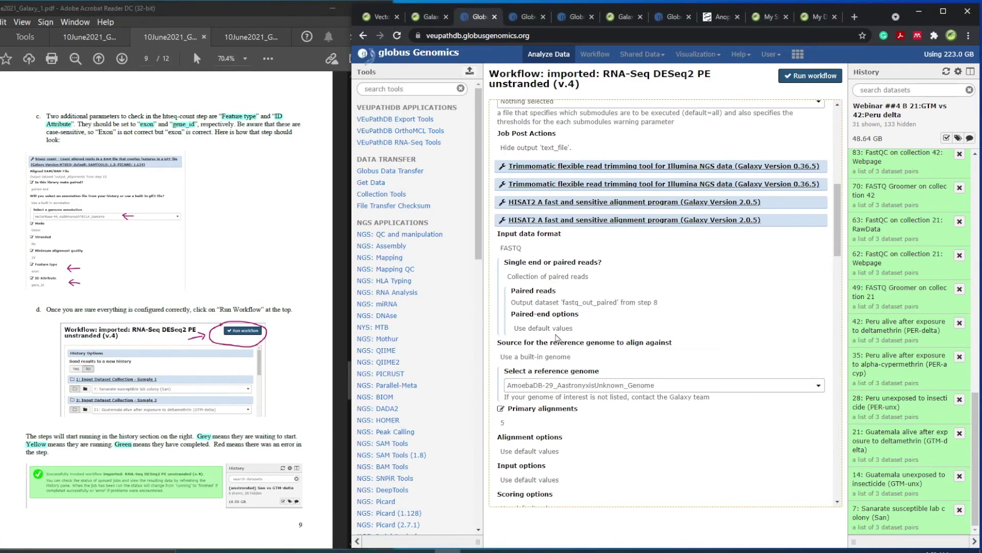
pyautogui.scroll(-10, 558, 337)
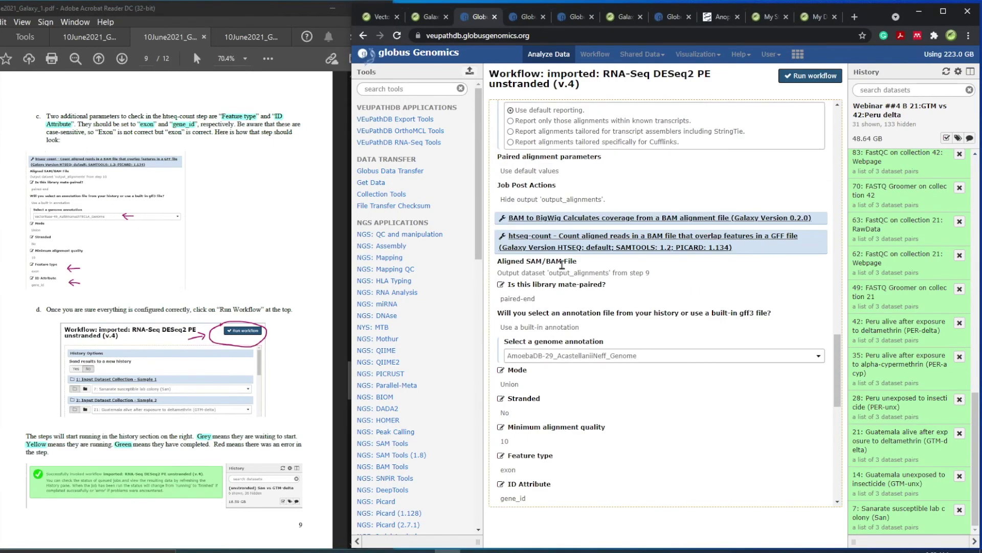
pyautogui.scroll(-2, 562, 264)
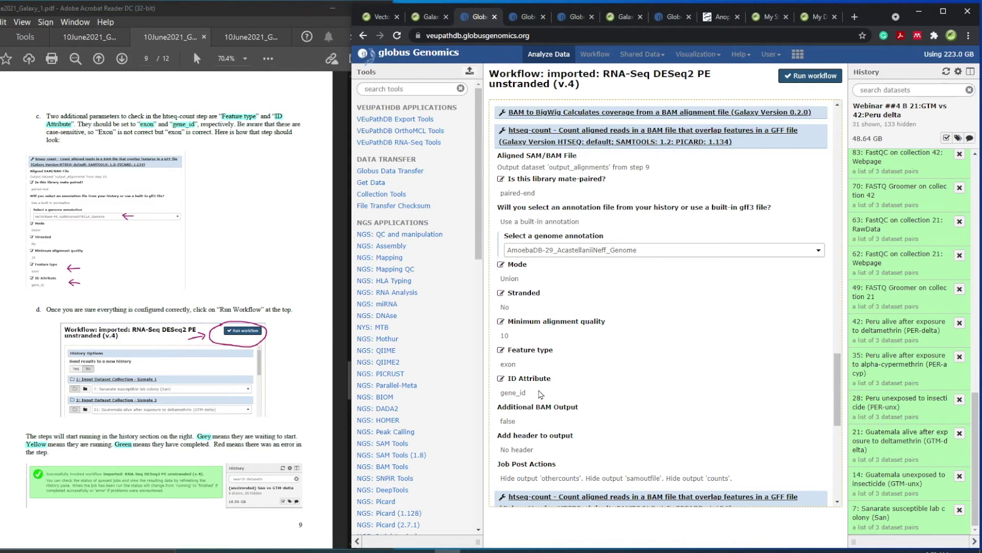
pyautogui.click(577, 252)
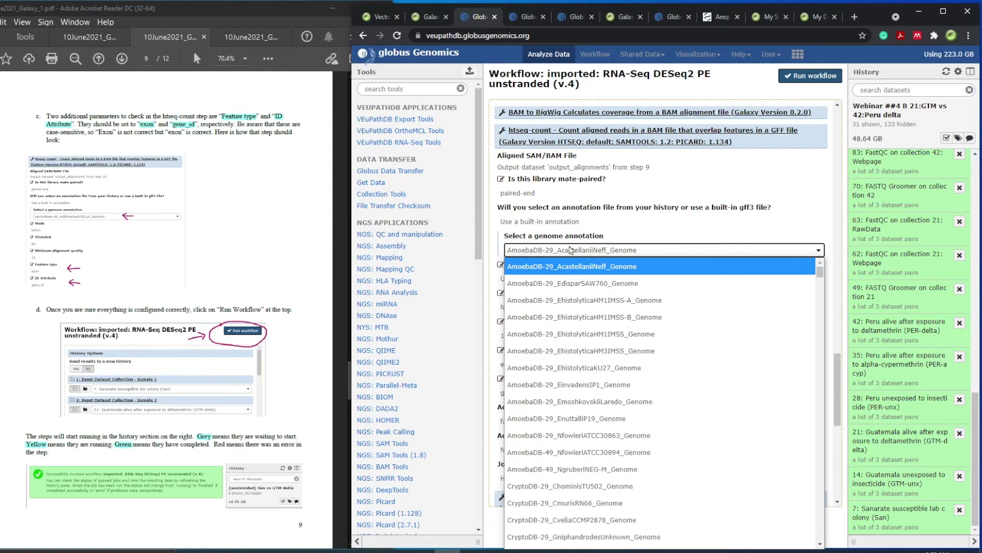
pyautogui.click(492, 285)
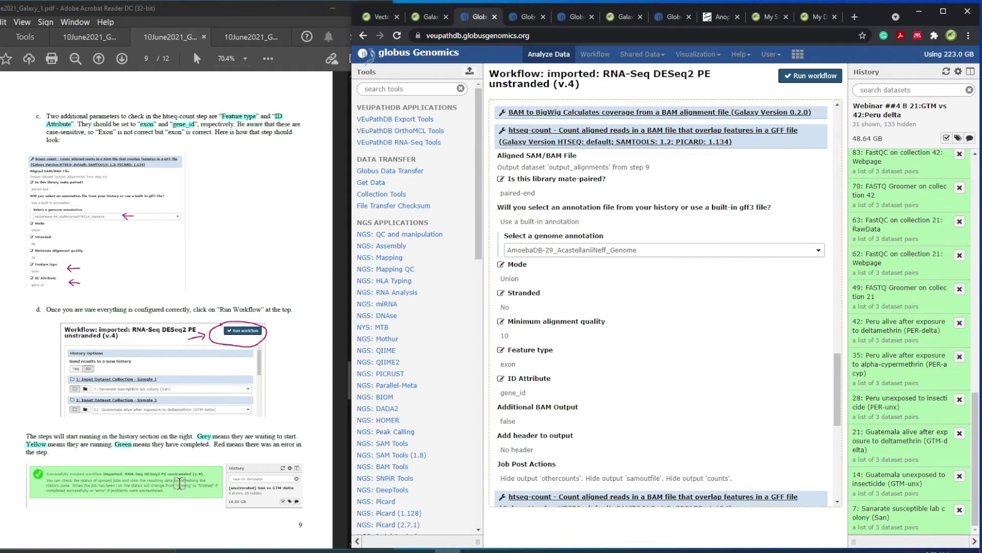
# - Advance the PDF to page 10 and open the workflow "imported: RNA-Seq paired-end unstranded (v.4)" in the editor to examine its connected tools
pyautogui.click(120, 63)
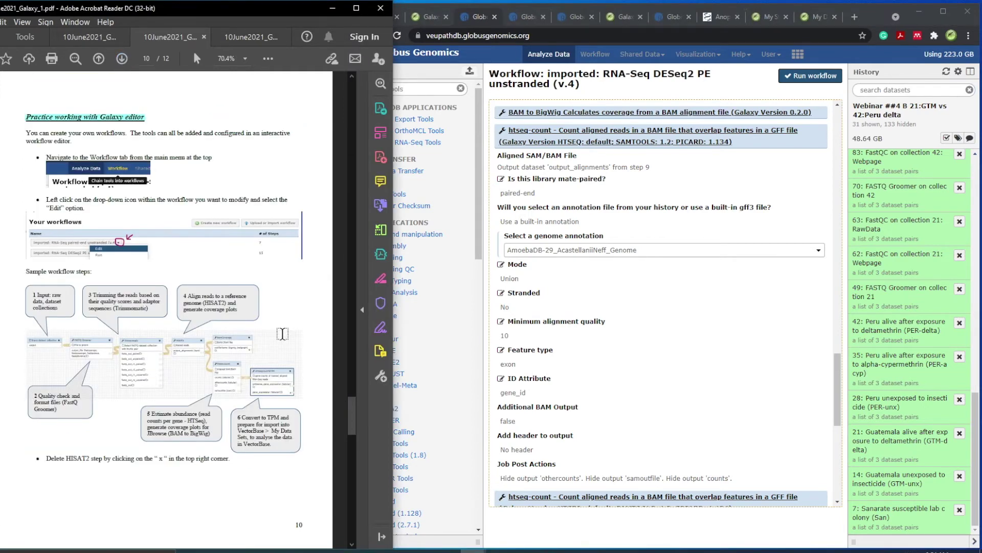
pyautogui.click(596, 55)
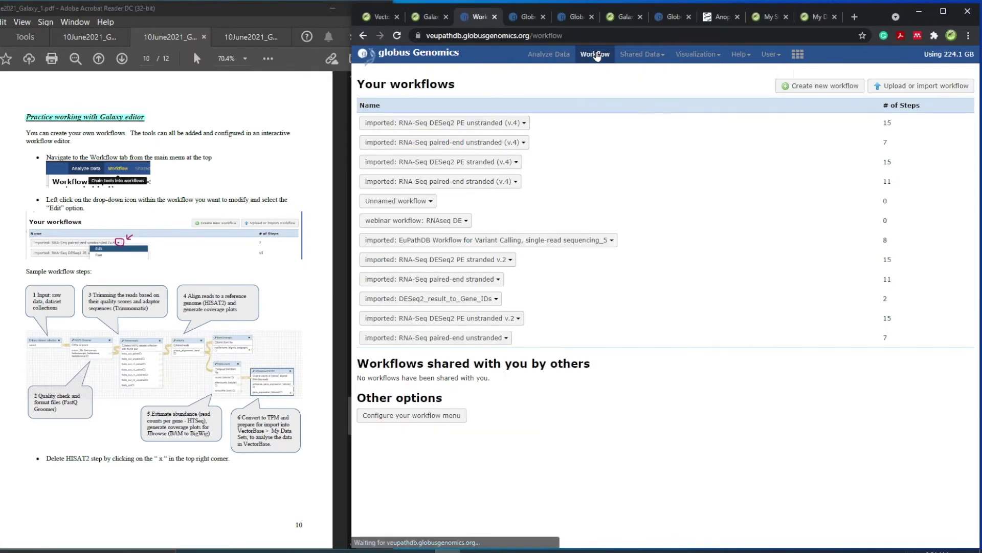
pyautogui.click(524, 144)
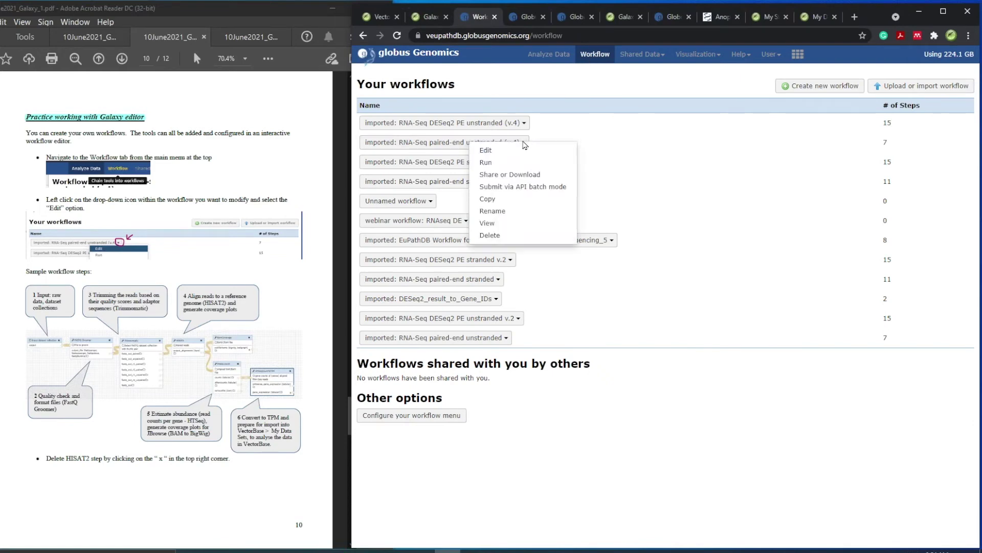
pyautogui.click(505, 154)
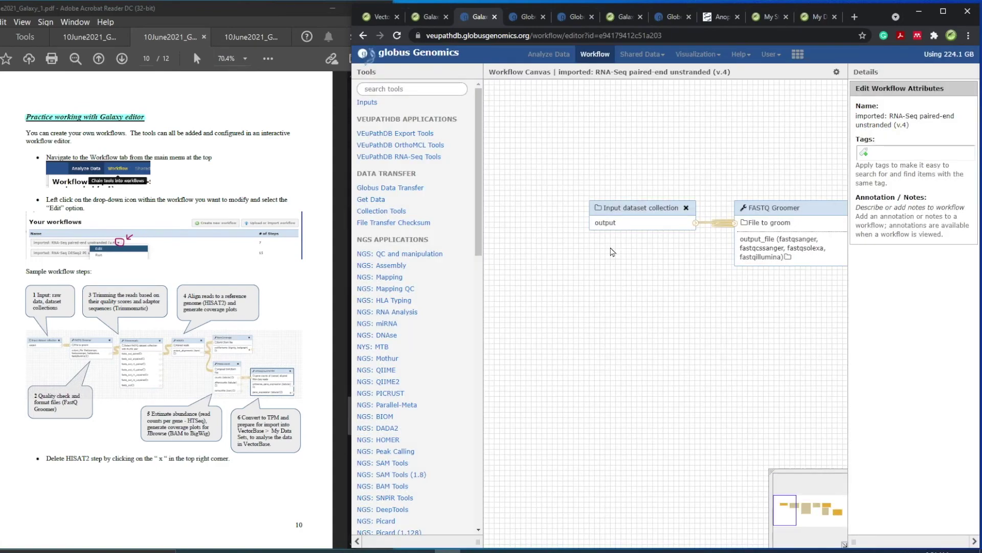
pyautogui.hscroll(10, 736, 330)
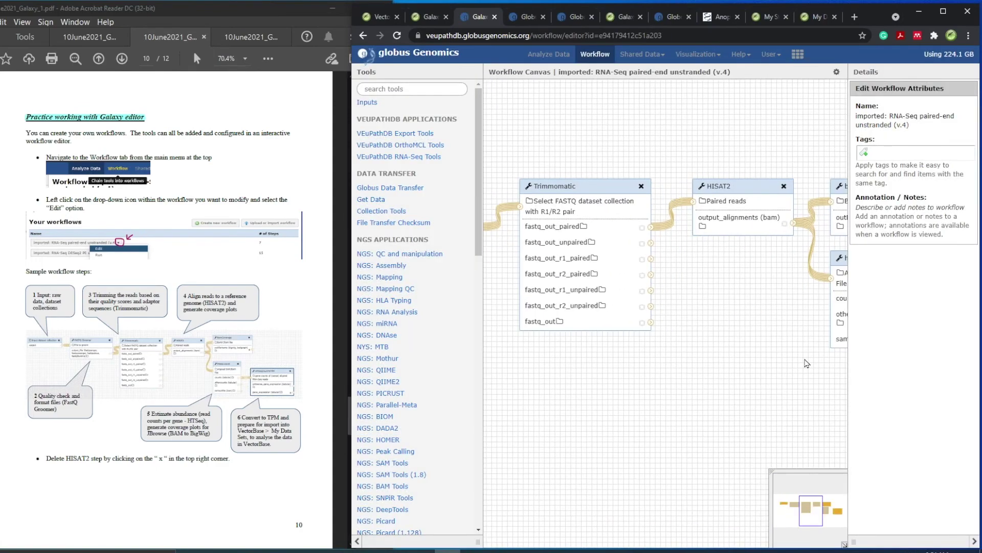
pyautogui.scroll(-3, 595, 398)
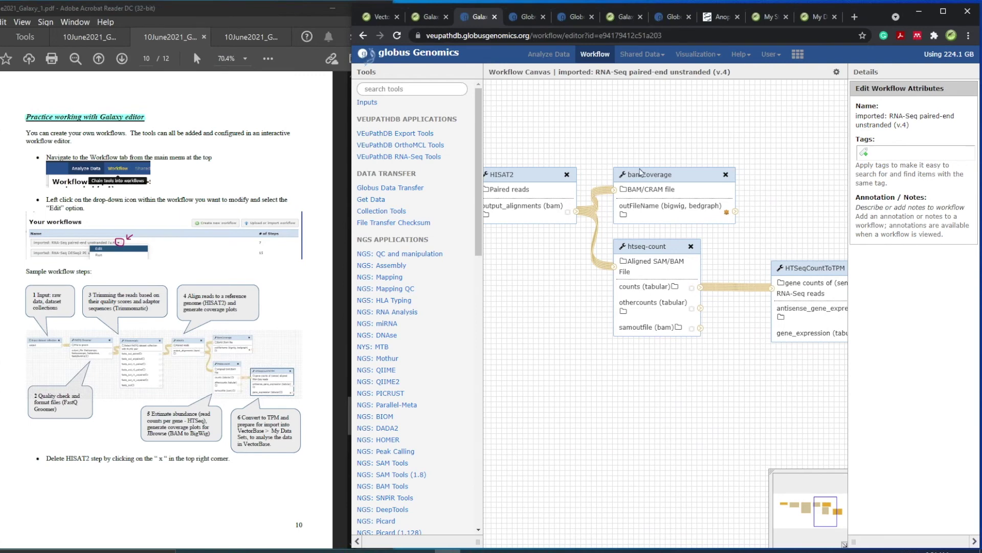
pyautogui.hscroll(-2, 522, 228)
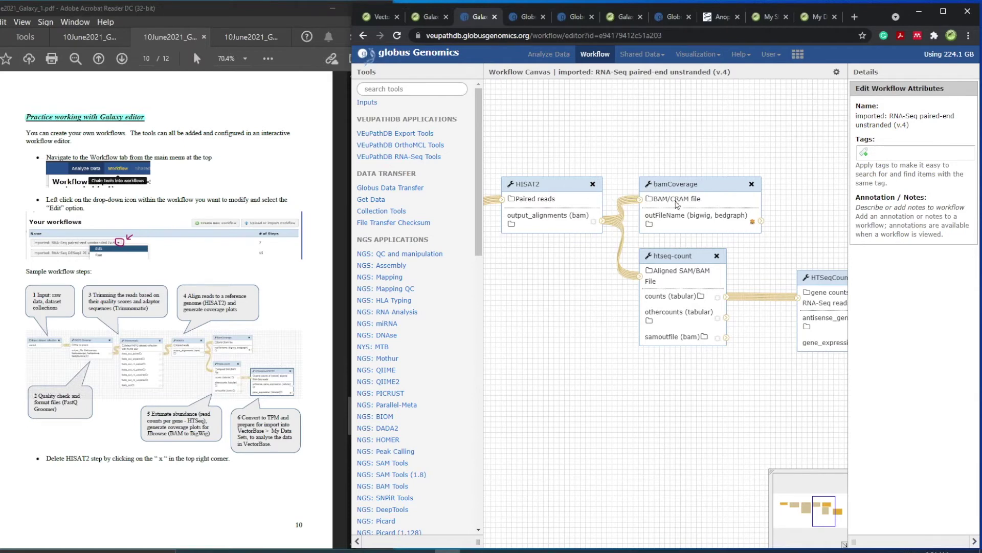
# - Page through the PDF to page 12 and switch to the Part II handout on viewing and interpreting the results
pyautogui.click(122, 59)
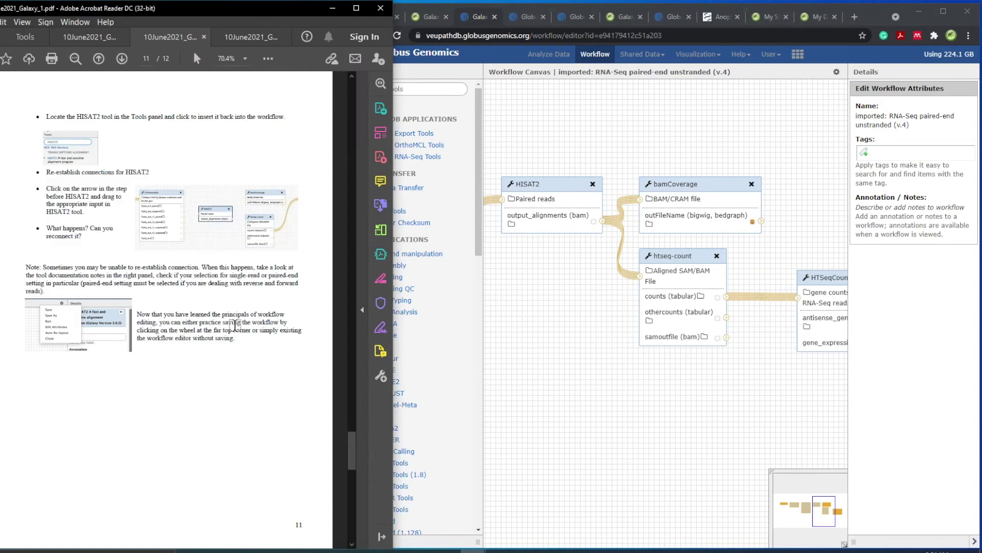
pyautogui.click(122, 59)
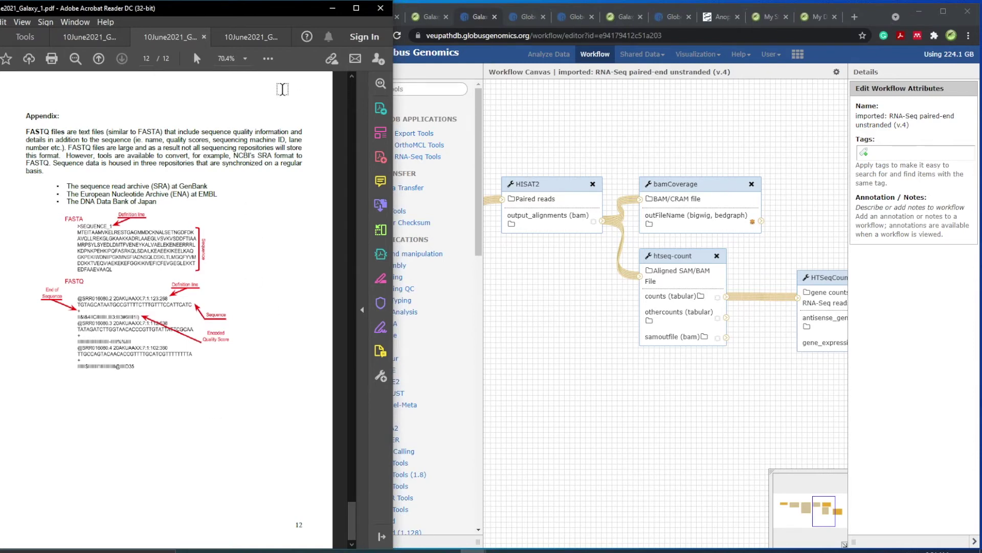
pyautogui.click(252, 41)
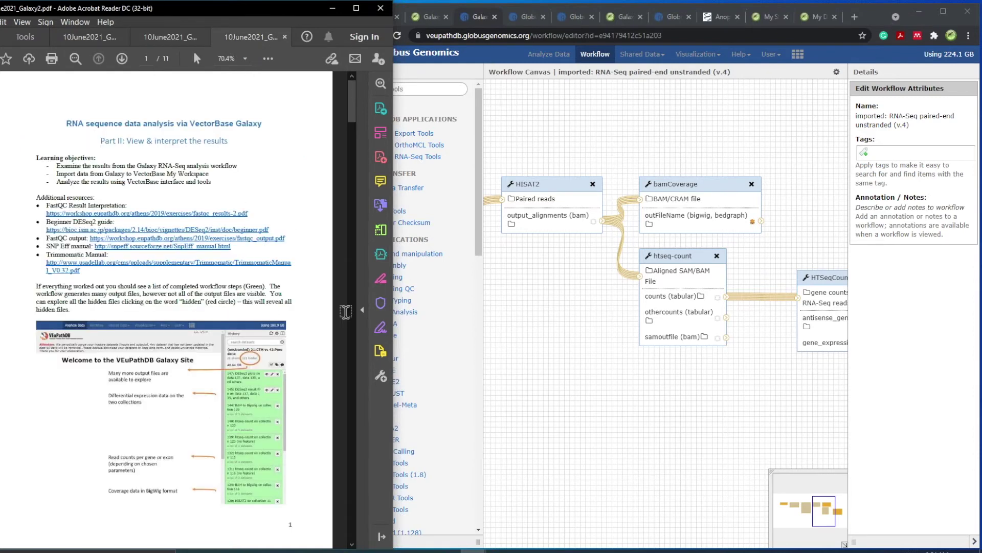
# - Return to the Galaxy home page and narrow the browser window slightly at its outer edge beside the history
pyautogui.click(440, 55)
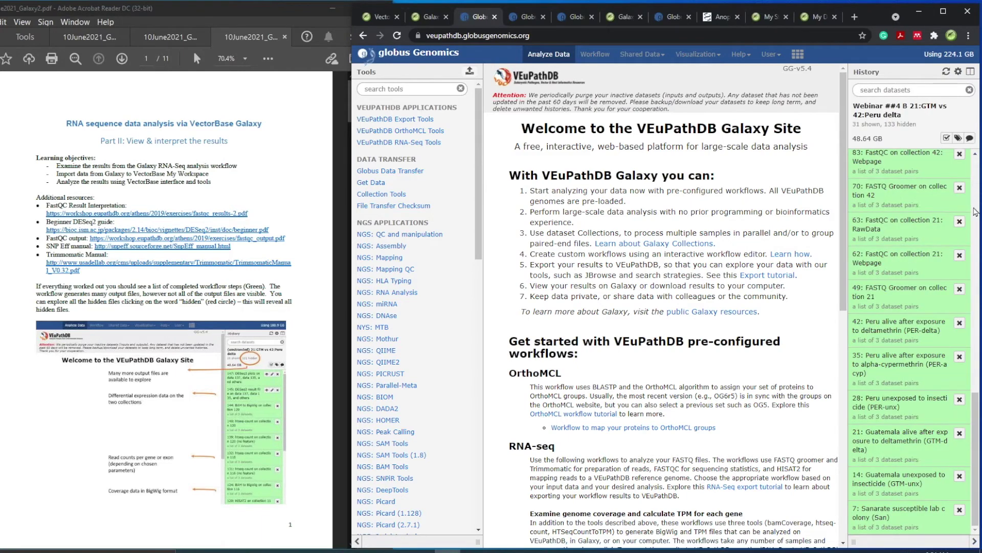
pyautogui.moveTo(978, 90); pyautogui.dragTo(957, 90)
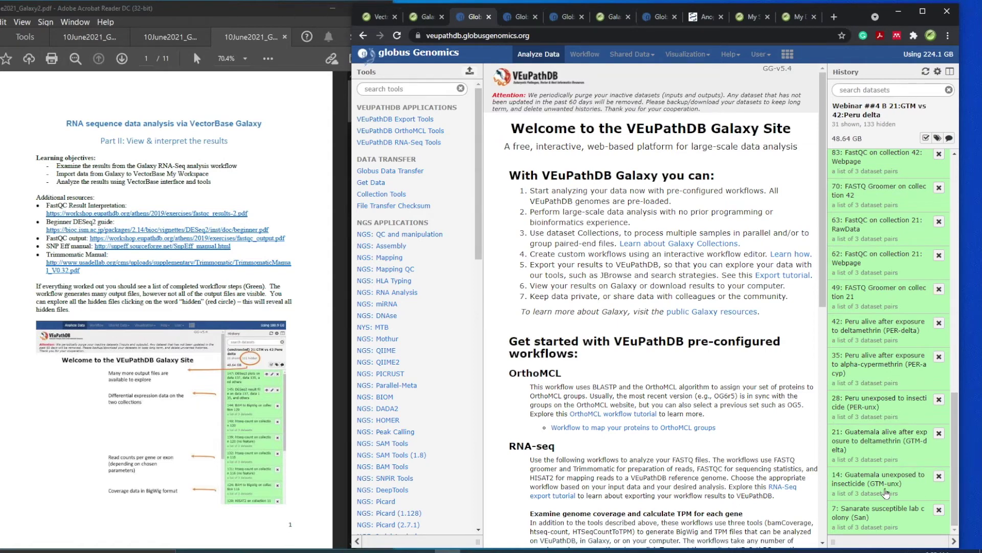
# - Open the forward FastQC report of PER_delta1 from the history collection "FastQC on collection 42: Webpage"
pyautogui.moveTo(958, 492); pyautogui.dragTo(957, 491)
pyautogui.scroll(3, 957, 492)
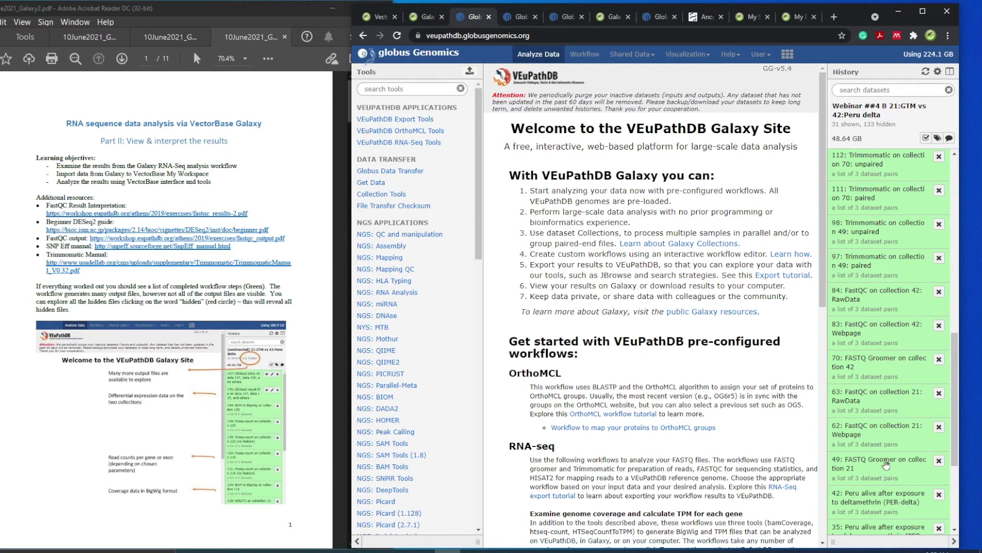
pyautogui.click(886, 335)
pyautogui.click(889, 215)
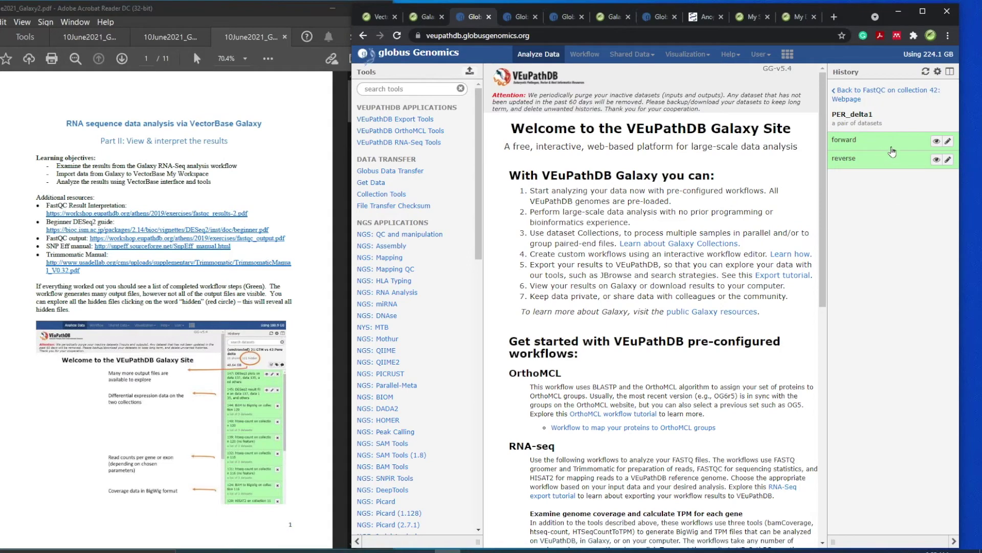
pyautogui.click(936, 141)
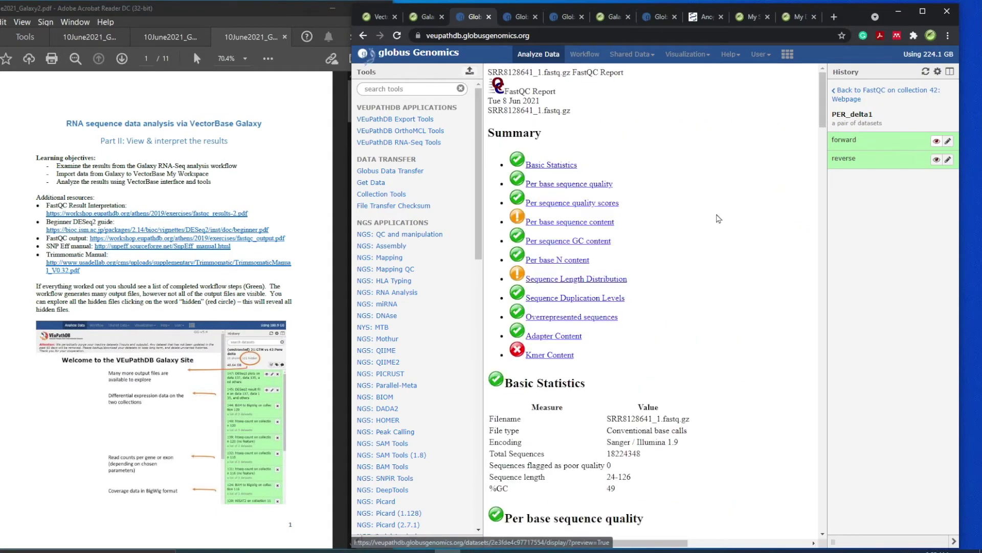
# - Review the FastQC report's summary, basic statistics and per base sequence quality, and return to the full history list
pyautogui.scroll(-5, 674, 408)
pyautogui.scroll(-3, 628, 389)
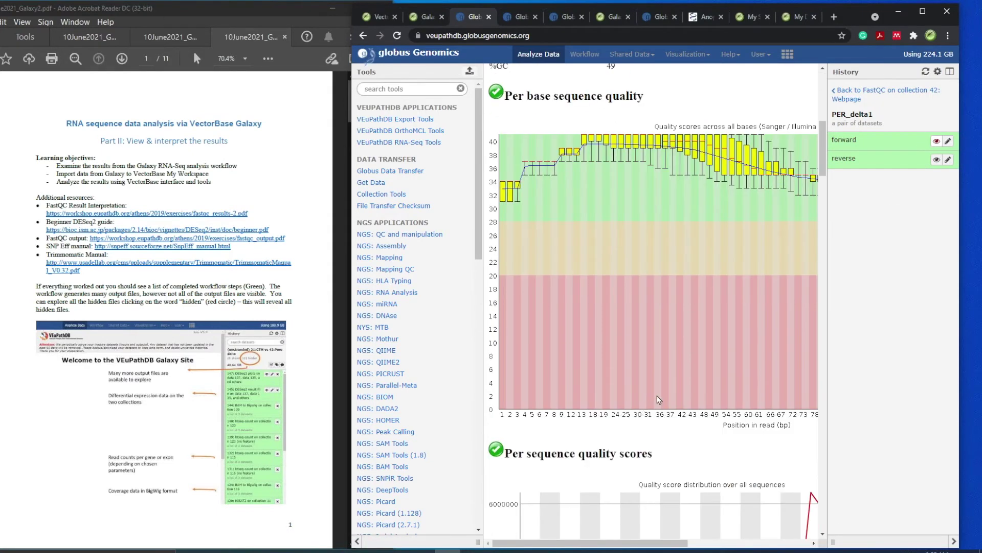
pyautogui.scroll(2, 679, 363)
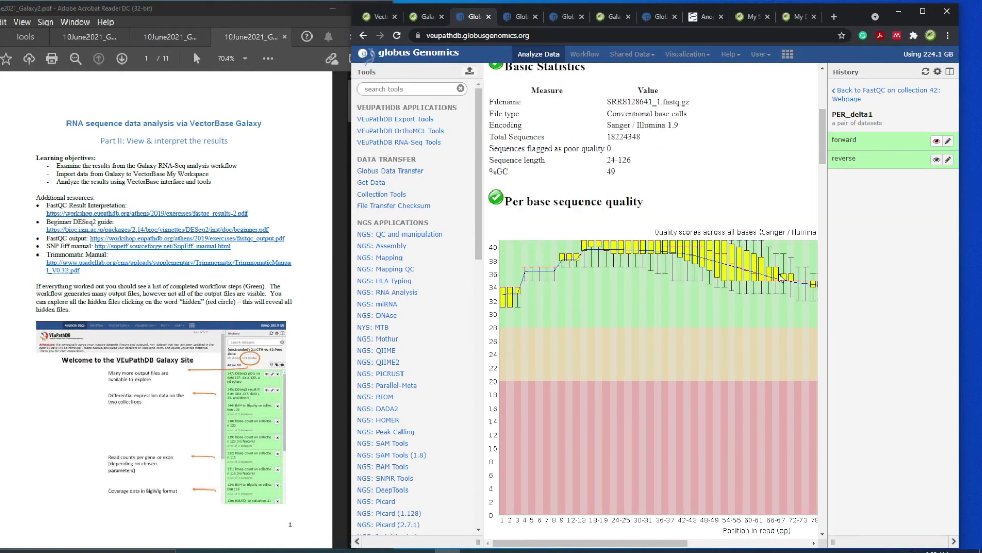
pyautogui.scroll(6, 702, 371)
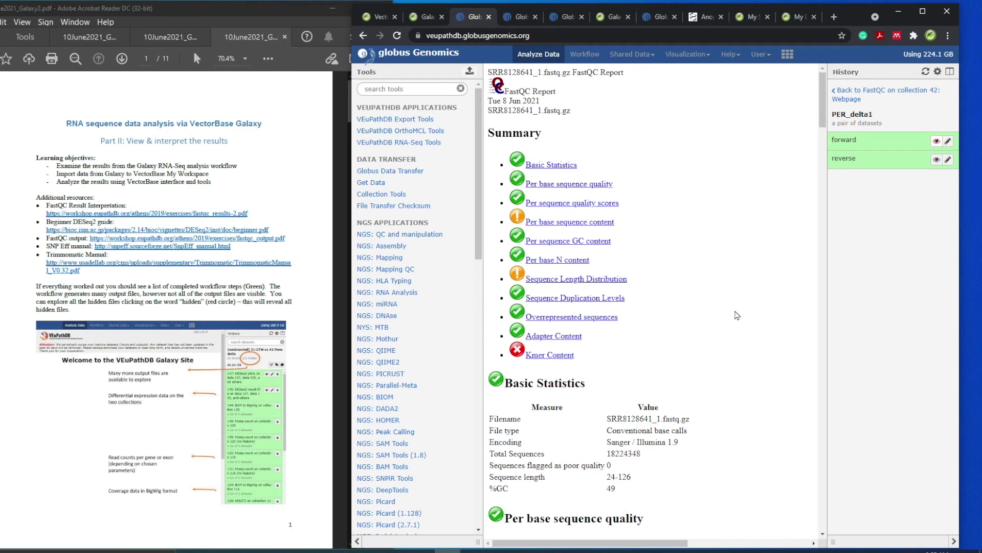
pyautogui.click(880, 94)
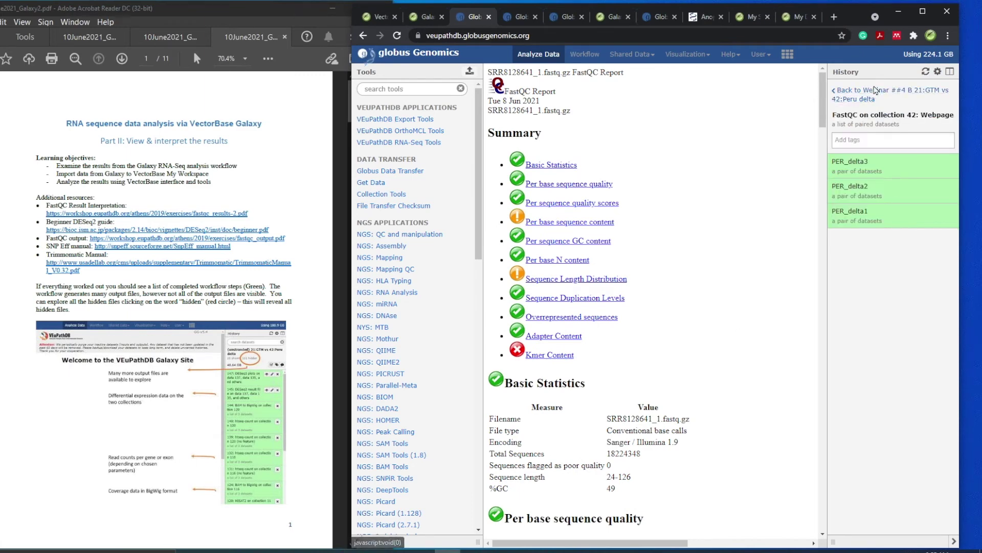
pyautogui.click(881, 94)
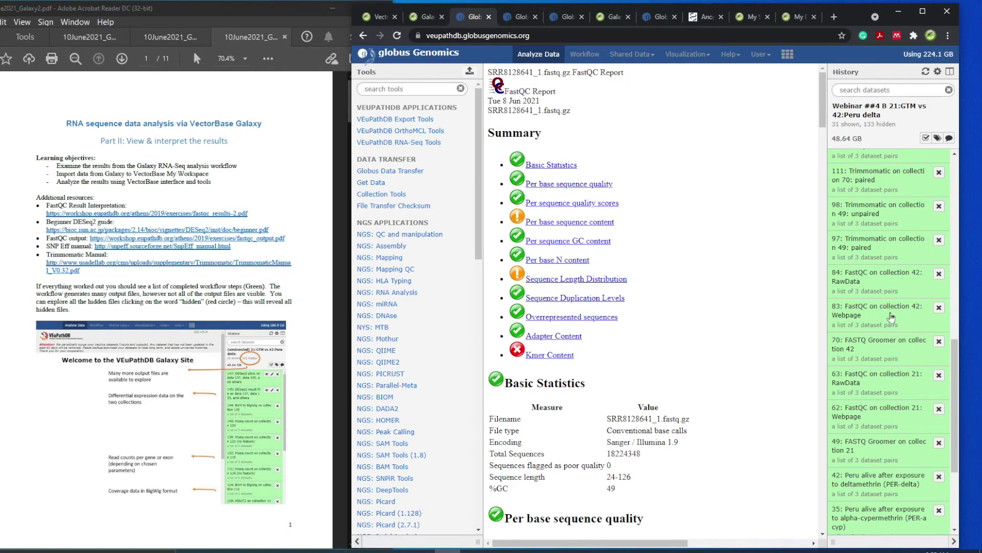
# - Advance the PDF to page 4, consulting the FastQC results, history sharing and differential expression instructions
pyautogui.click(122, 58)
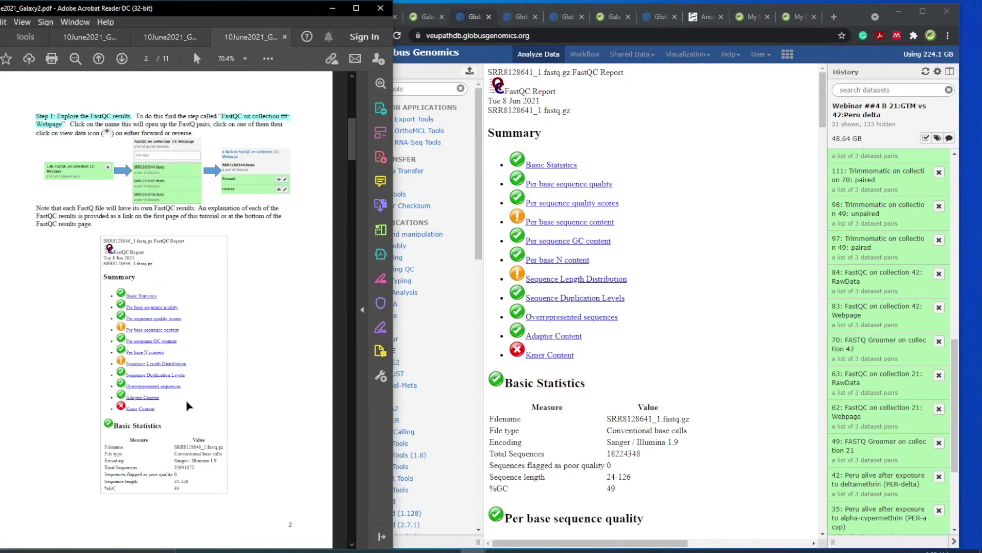
pyautogui.click(121, 59)
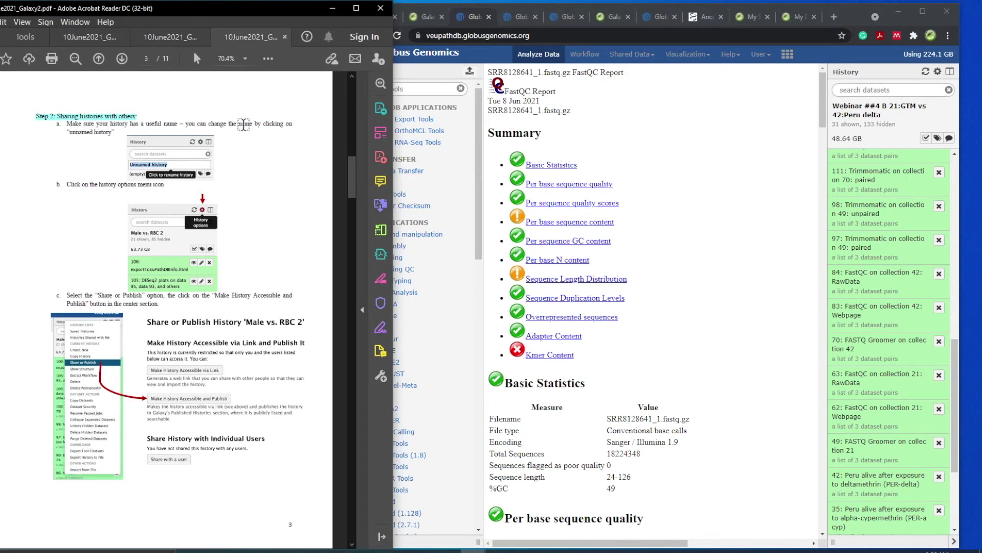
pyautogui.click(122, 58)
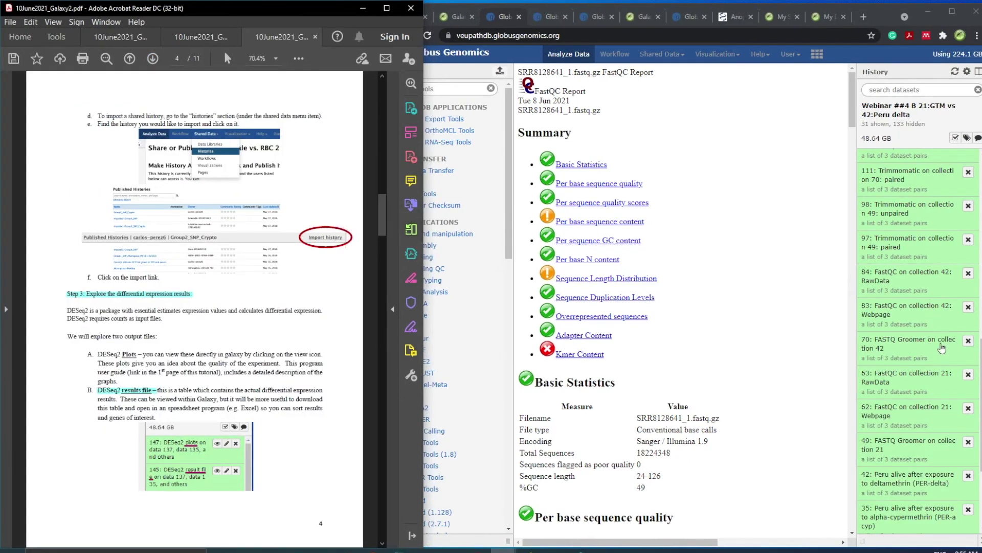
# - Expand history item 145, the DESeq2 result file, and view its table alongside the column descriptions on PDF page 5
pyautogui.hotkey('alt', 'Tab')
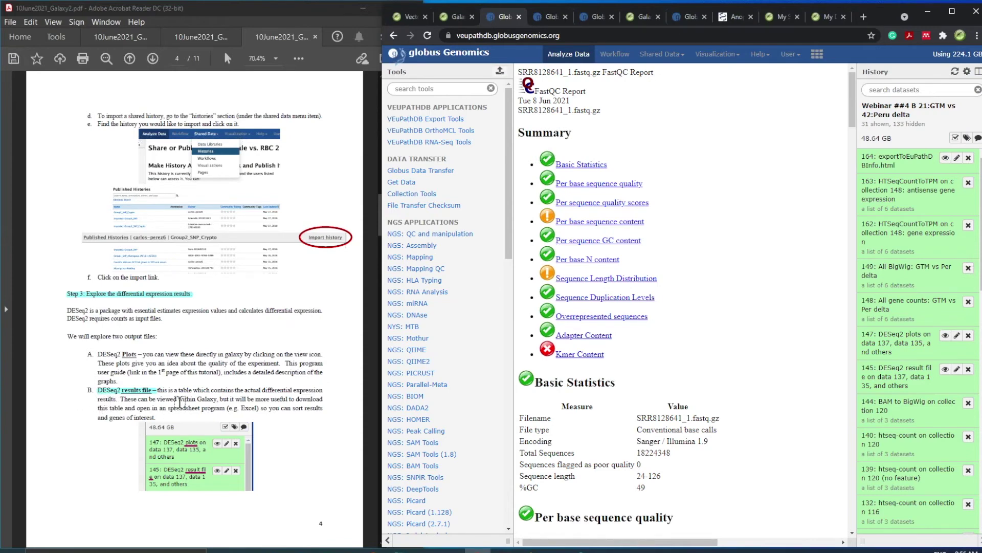
pyautogui.click(906, 378)
pyautogui.click(152, 59)
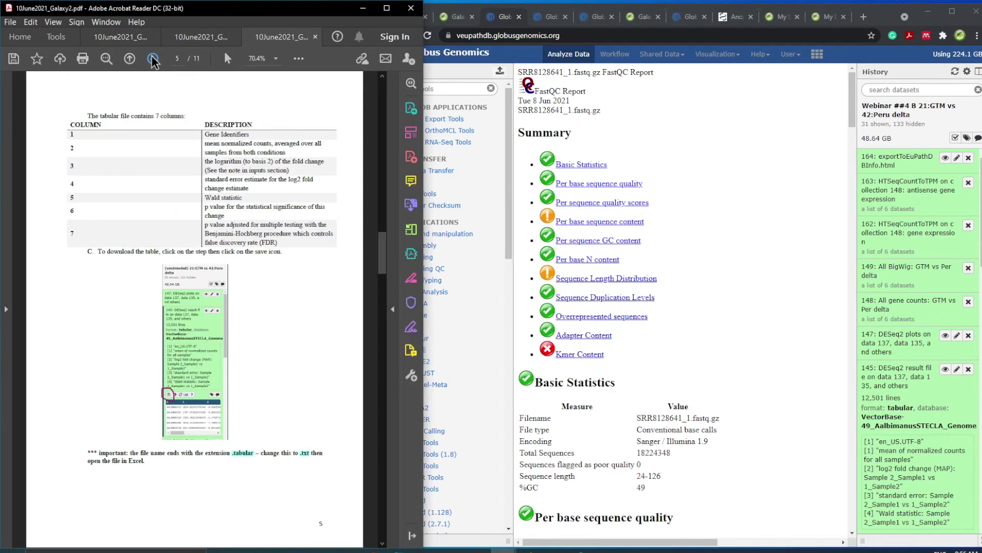
pyautogui.click(946, 370)
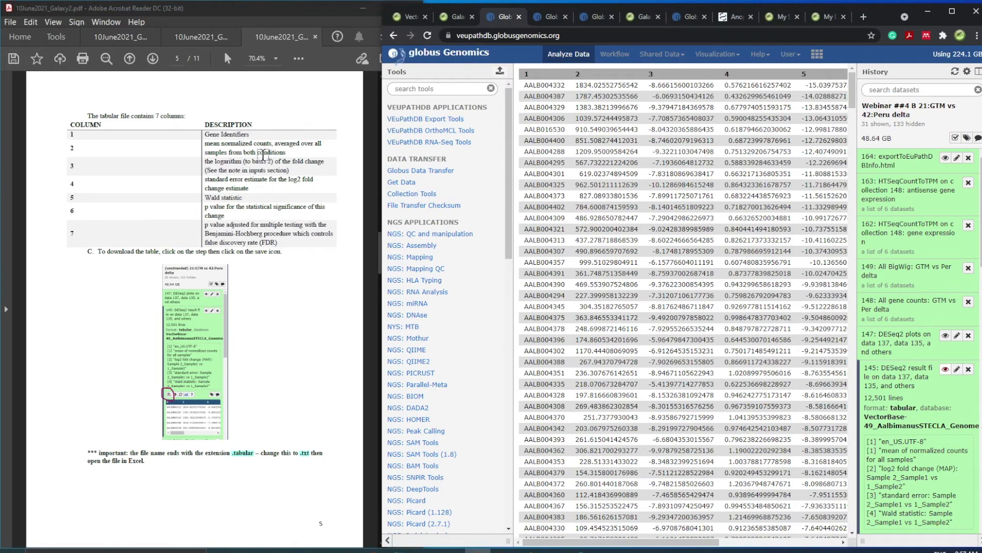
pyautogui.scroll(-3, 902, 416)
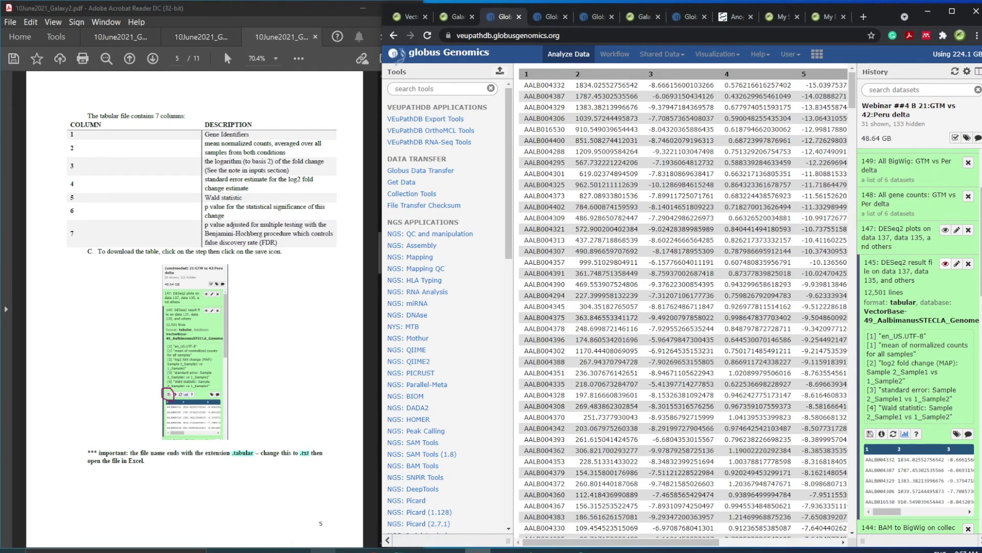
# - Switch to the DESeq2 results workbook in Excel, consult PDF page 6 on sorting, and select gene ID cell A3177
pyautogui.click(348, 551)
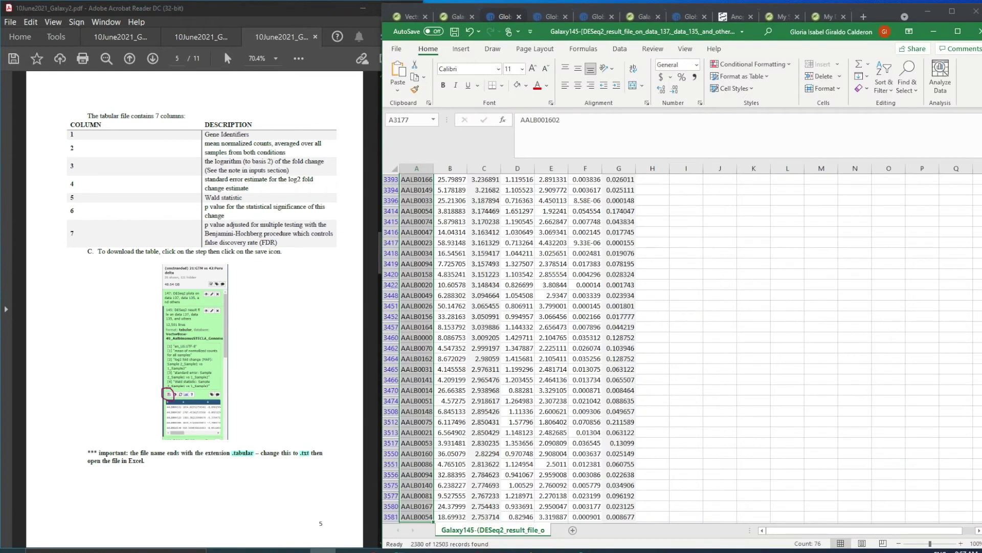
pyautogui.scroll(10, 509, 348)
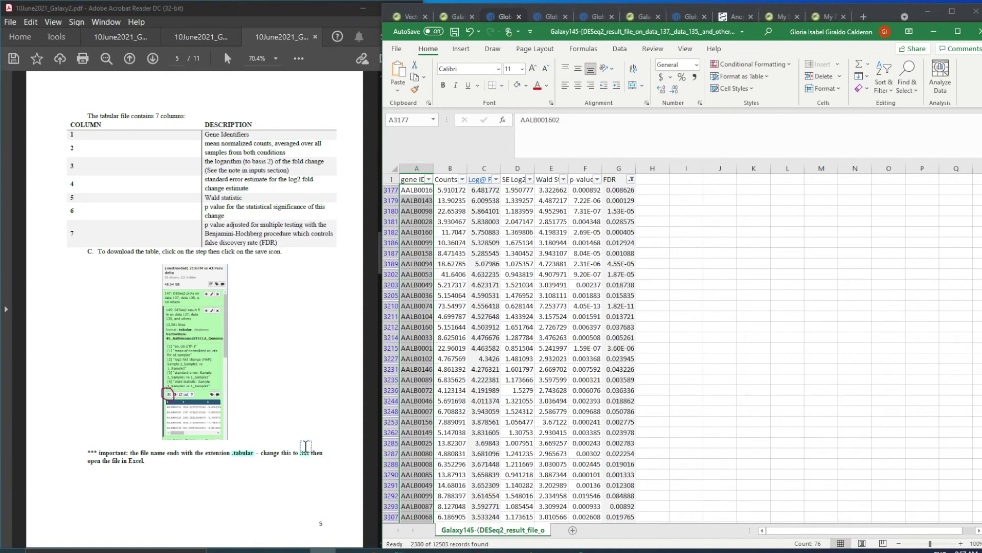
pyautogui.click(152, 58)
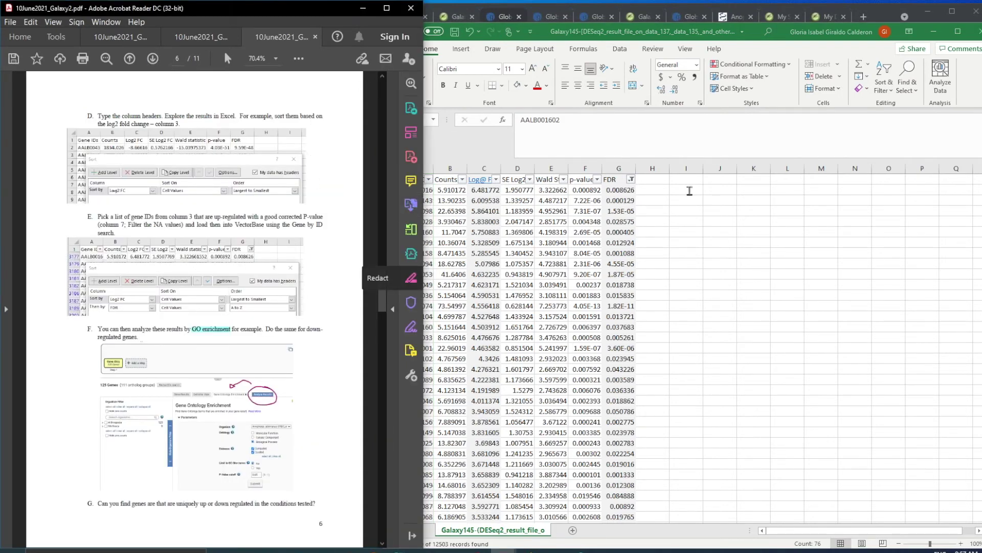
pyautogui.click(814, 32)
pyautogui.click(635, 148)
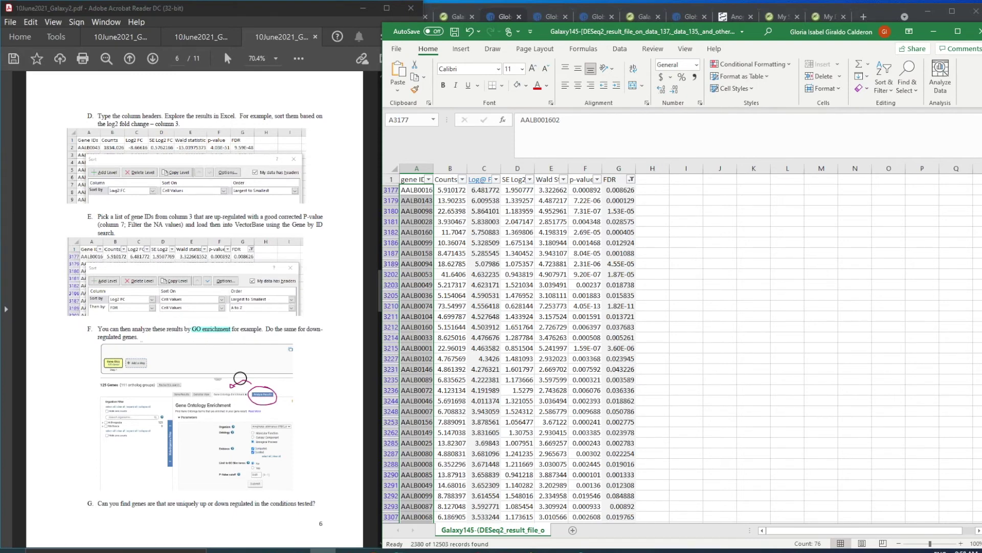
pyautogui.click(415, 191)
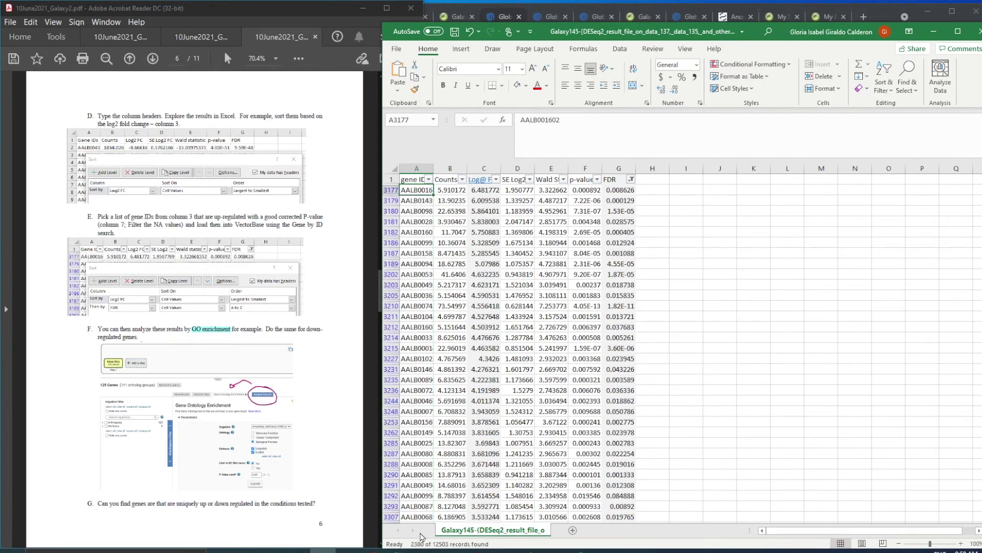
# - Switch to VectorBase in the browser, filter the searches for "gene id" and open the Gene ID(s) search for genes
pyautogui.click(933, 31)
pyautogui.click(630, 21)
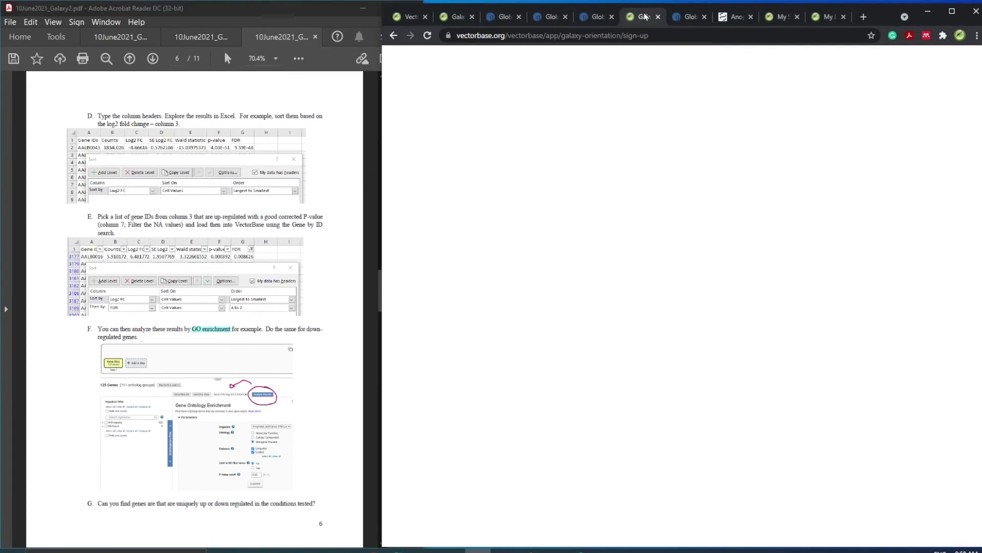
pyautogui.click(410, 72)
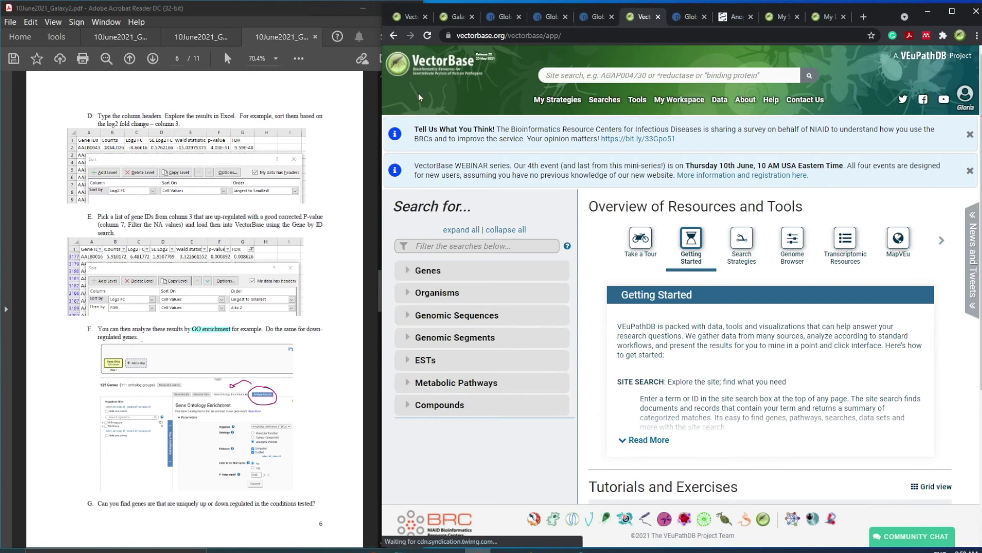
pyautogui.click(481, 246)
pyautogui.write('gene id')
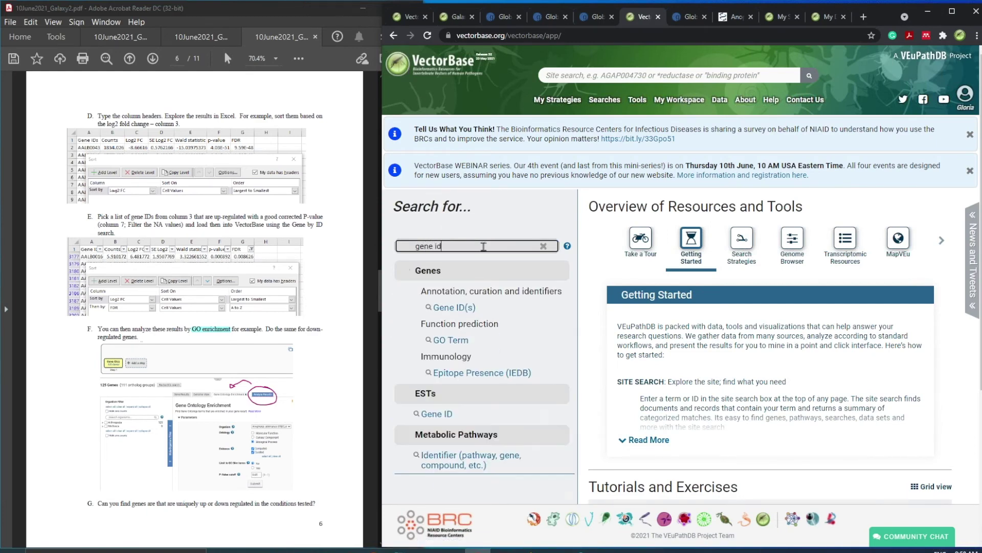
pyautogui.click(449, 309)
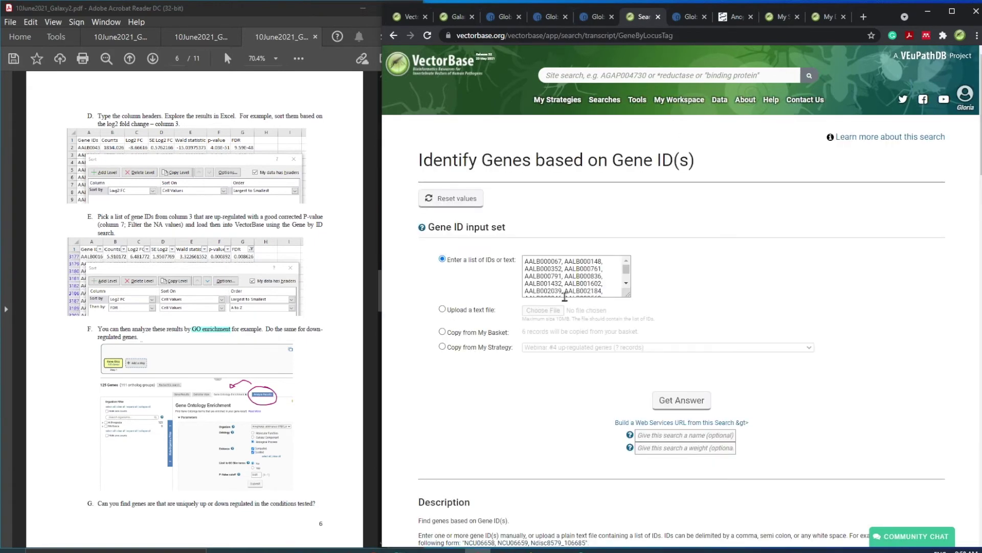
# - In the Excel workbook, copy the up-regulated gene IDs from column A, starting at cell A3177
pyautogui.click(323, 550)
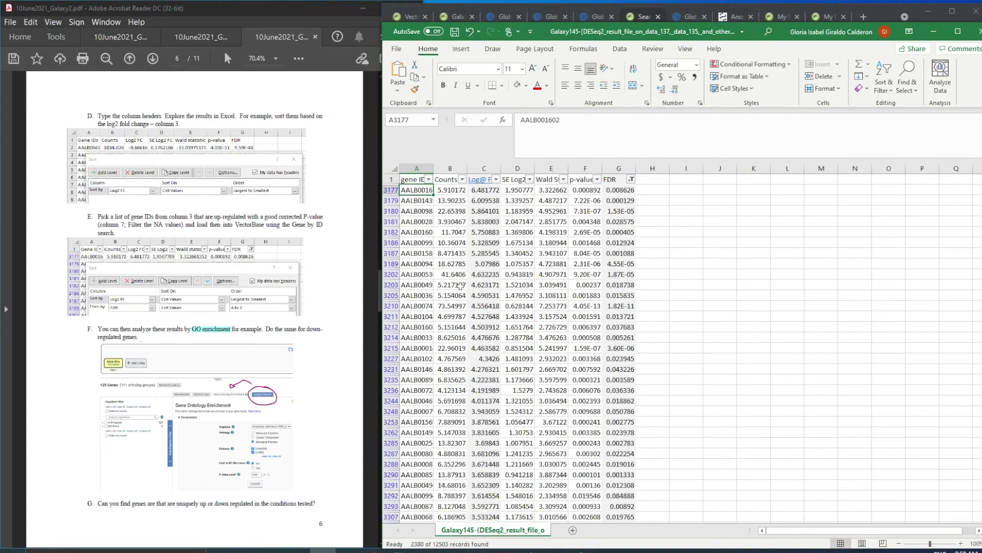
pyautogui.hotkey('shift', 'Down')
pyautogui.hotkey('shift', 'Down')
pyautogui.hotkey('shift', 'Down')
pyautogui.hotkey('shift', 'Down')
pyautogui.hotkey('shift', 'Down')
pyautogui.hotkey('shift', 'Down')
pyautogui.hotkey('shift', 'Down')
pyautogui.hotkey('shift', 'Down')
pyautogui.hotkey('shift', 'Down')
pyautogui.hotkey('shift', 'Down')
pyautogui.hotkey('shift', 'Down')
pyautogui.hotkey('shift', 'Down')
pyautogui.hotkey('shift', 'Down')
pyautogui.hotkey('shift', 'Down')
pyautogui.hotkey('shift', 'Down')
pyautogui.hotkey('shift', 'Down')
pyautogui.hotkey('shift', 'Down')
pyautogui.hotkey('shift', 'Down')
pyautogui.hotkey('shift', 'Down')
pyautogui.hotkey('shift', 'Down')
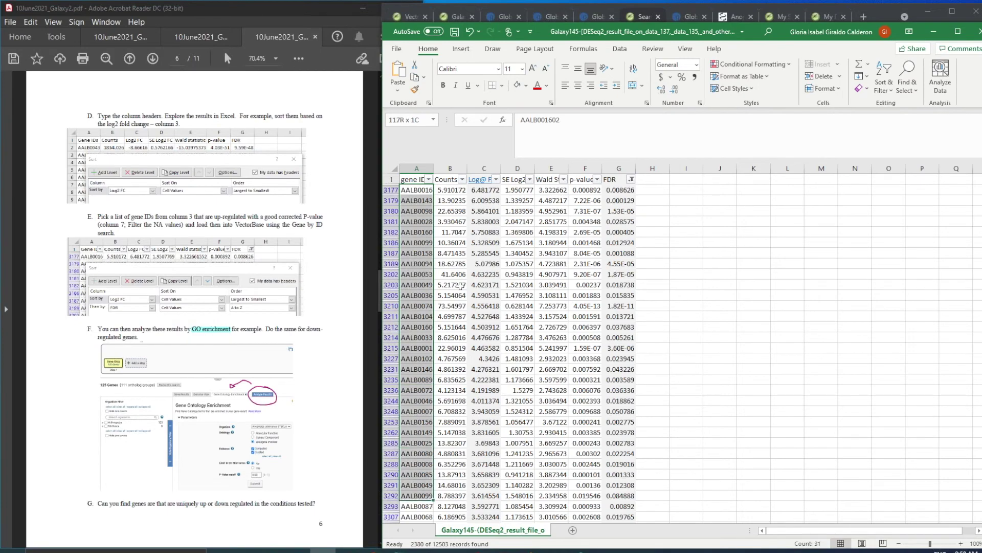
pyautogui.hotkey('shift', 'Down')
pyautogui.hotkey('shift', 'Down')
pyautogui.hotkey('shift', 'Down')
pyautogui.hotkey('shift', 'Down')
pyautogui.hotkey('shift', 'Down')
pyautogui.hotkey('shift', 'Down')
pyautogui.hotkey('shift', 'Down')
pyautogui.hotkey('shift', 'Down')
pyautogui.hotkey('shift', 'Down')
pyautogui.hotkey('shift', 'Down')
pyautogui.hotkey('shift', 'Down')
pyautogui.hotkey('shift', 'Down')
pyautogui.hotkey('shift', 'Down')
pyautogui.hotkey('shift', 'Down')
pyautogui.hotkey('shift', 'Down')
pyautogui.hotkey('shift', 'Down')
pyautogui.hotkey('shift', 'Down')
pyautogui.hotkey('shift', 'Down')
pyautogui.hotkey('shift', 'Down')
pyautogui.hotkey('shift', 'Down')
pyautogui.hotkey('ctrl', 'c')
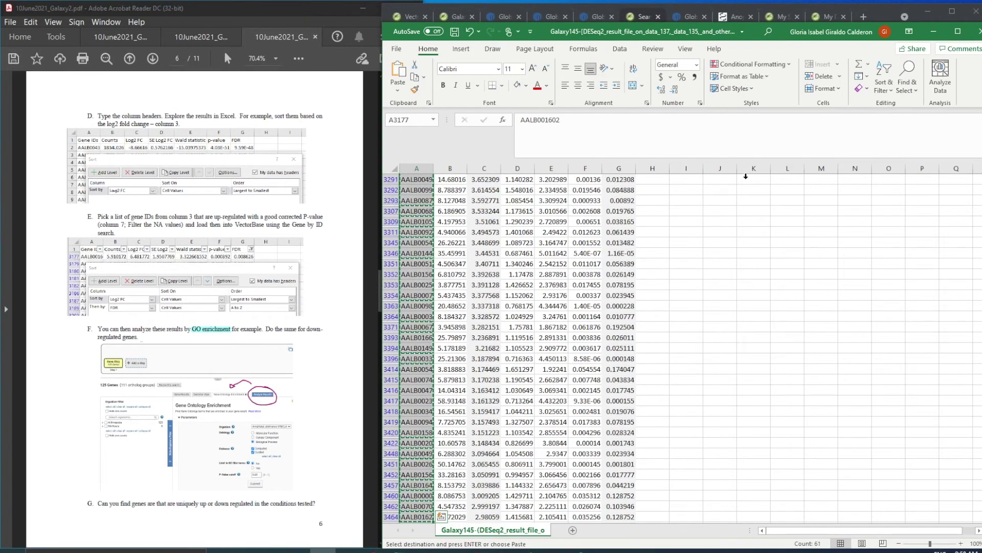
# - Reset the VectorBase Gene ID search, replace the default ID with the copied gene list and run the search
pyautogui.hotkey('alt', 'Tab')
pyautogui.click(453, 199)
pyautogui.doubleClick(568, 261)
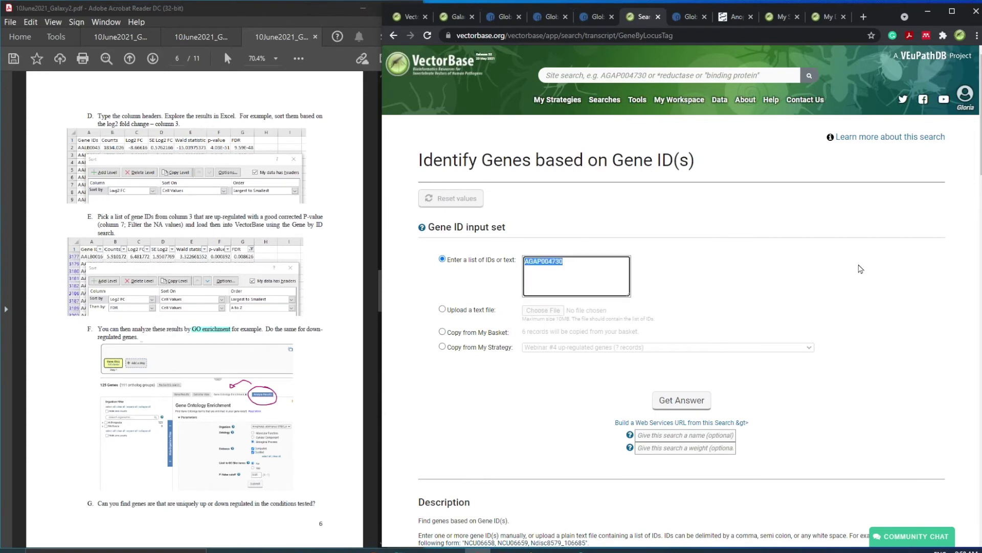
pyautogui.hotkey('ctrl', 'v')
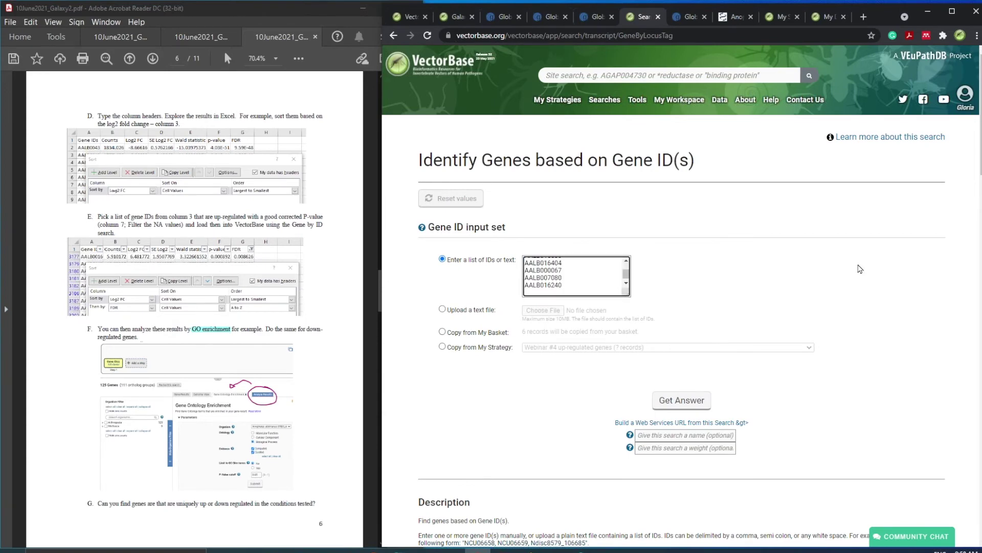
pyautogui.click(676, 400)
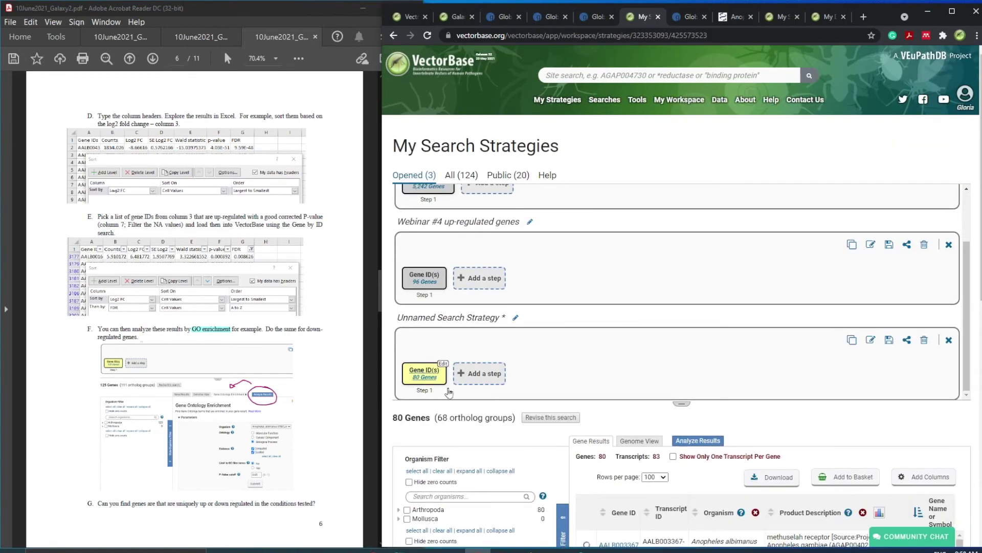
# - Look over the Gene ID(s) search results and open a new analysis to see the available enrichment tools
pyautogui.scroll(-1, 452, 377)
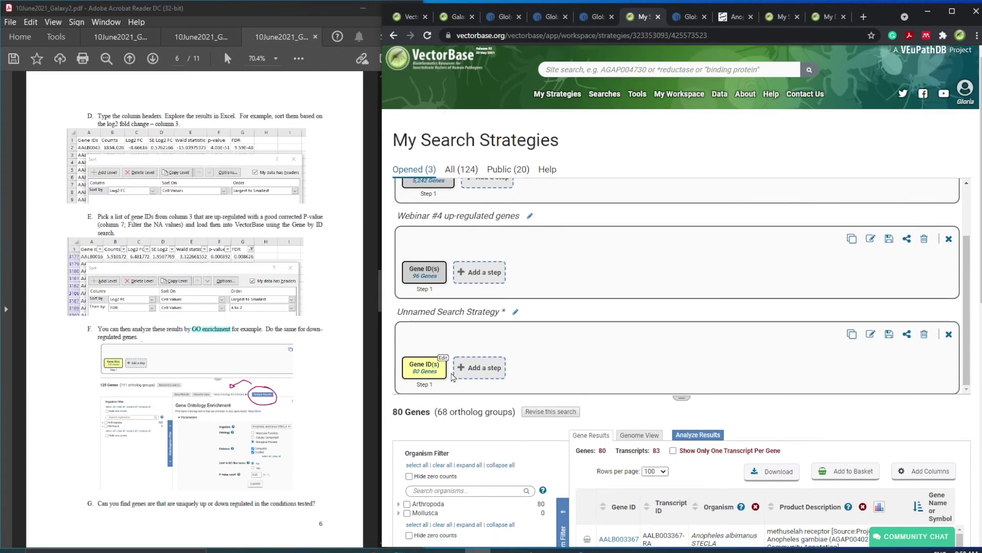
pyautogui.scroll(-4, 453, 377)
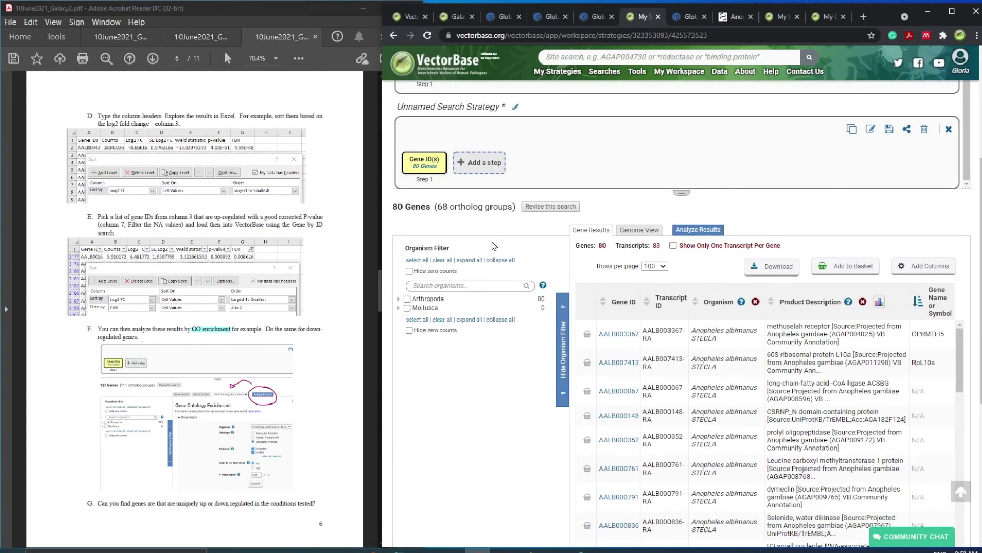
pyautogui.click(710, 235)
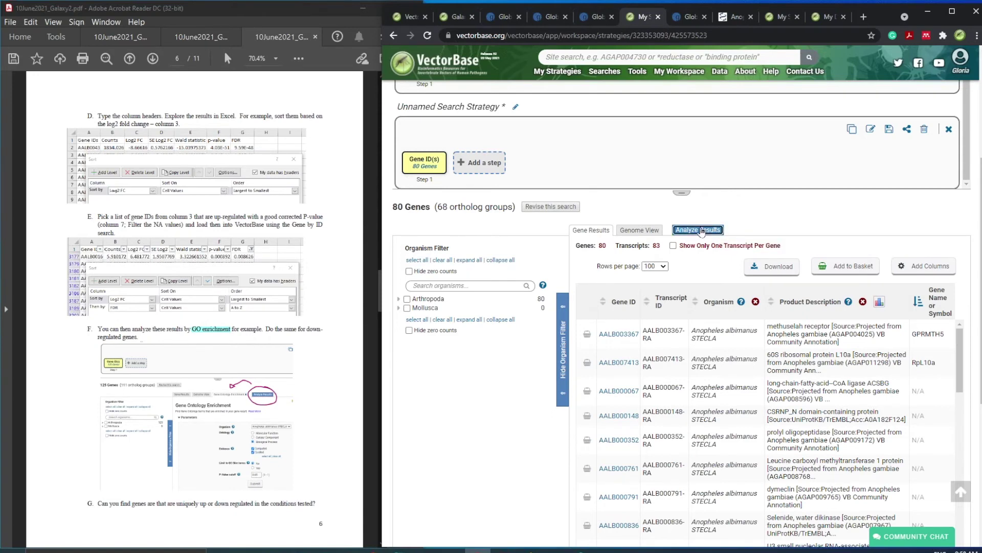
# - Advance the PDF to page 7 on exporting data to VEuPathDB and switch to the Galaxy page listing saved histories
pyautogui.click(159, 63)
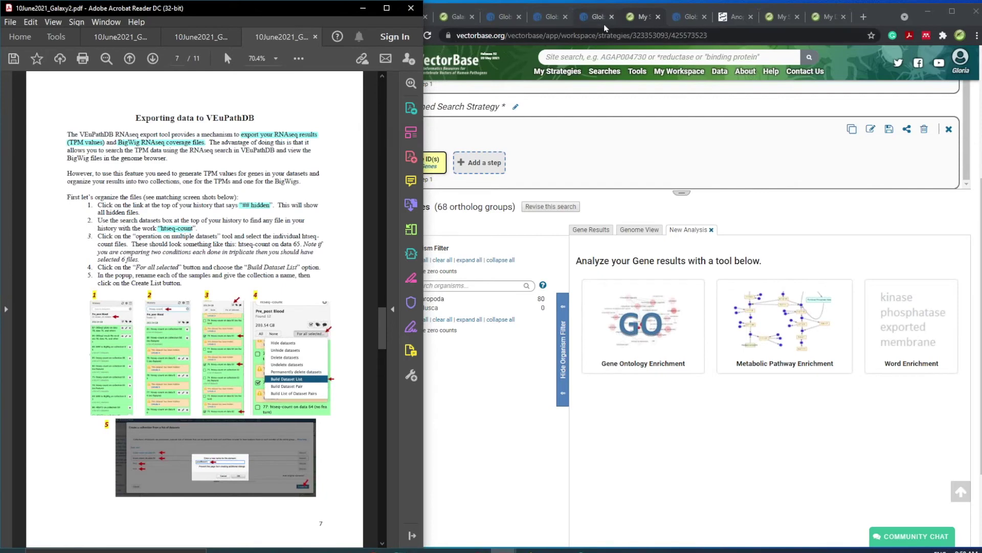
pyautogui.click(688, 17)
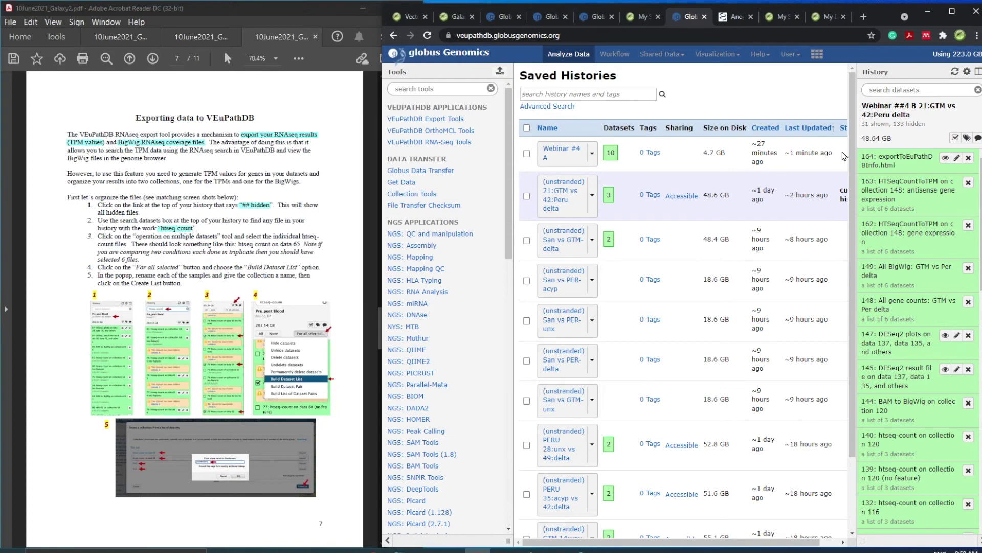
# - Try to filter the current history's datasets by "htseq-count on data", then clear the filter and reload the saved histories list
pyautogui.click(923, 91)
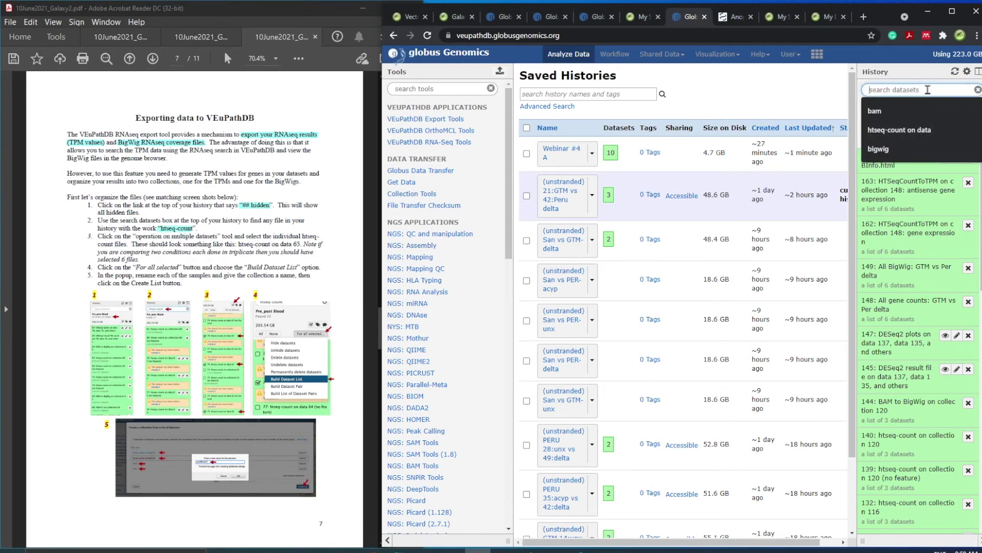
pyautogui.write('htse')
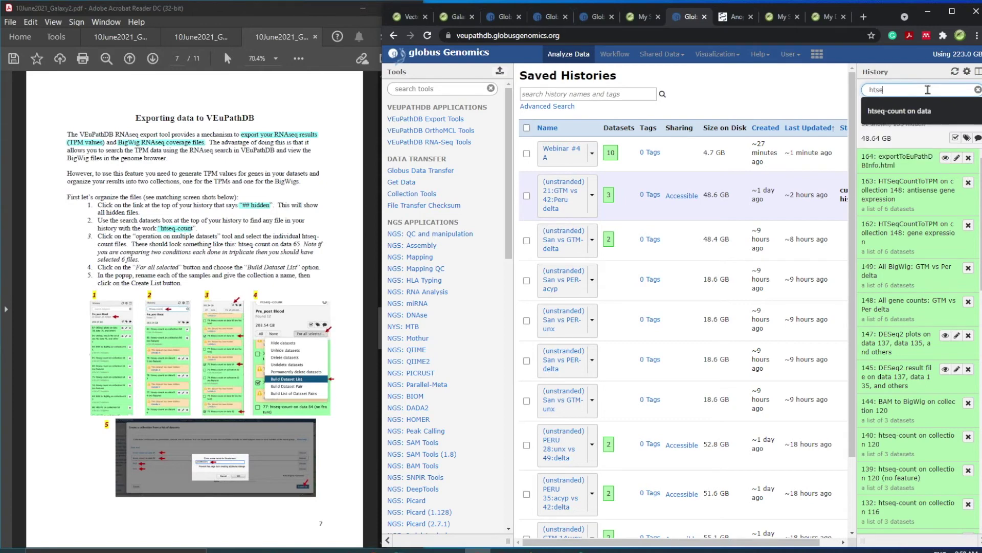
pyautogui.write('q')
pyautogui.press('Down')
pyautogui.press('Return')
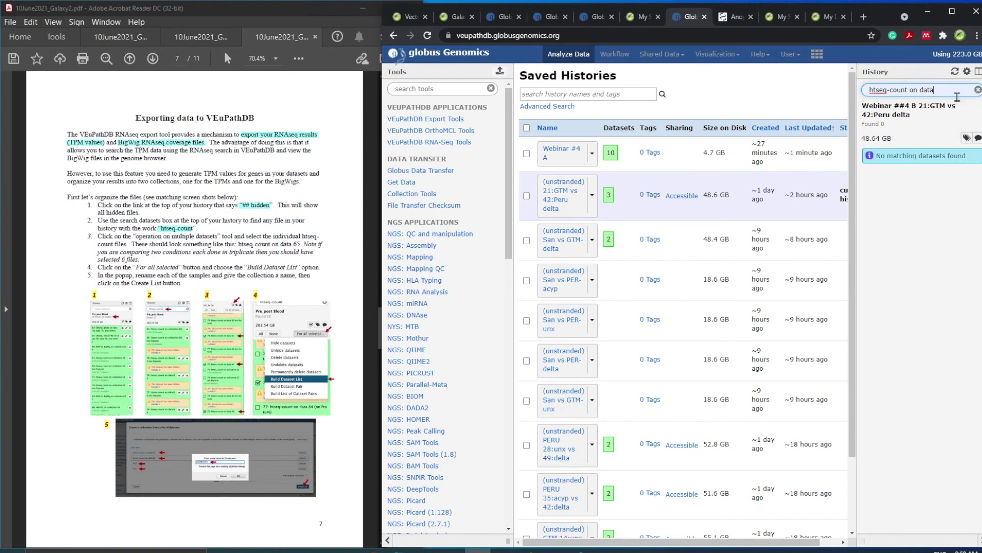
pyautogui.press('BackSpace')
pyautogui.press('BackSpace')
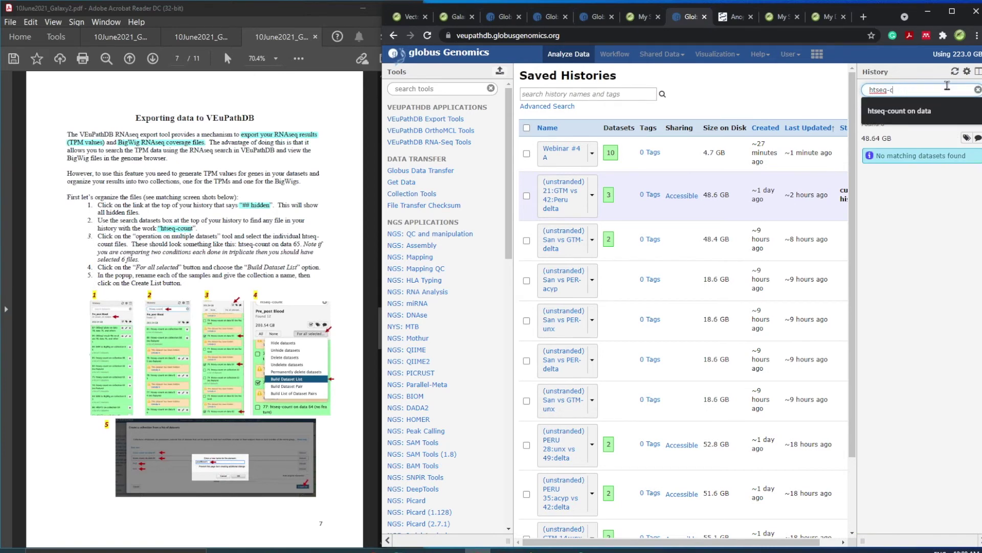
pyautogui.press('BackSpace')
pyautogui.press('BackSpace')
pyautogui.press('BackSpace')
pyautogui.press('BackSpace')
pyautogui.press('BackSpace')
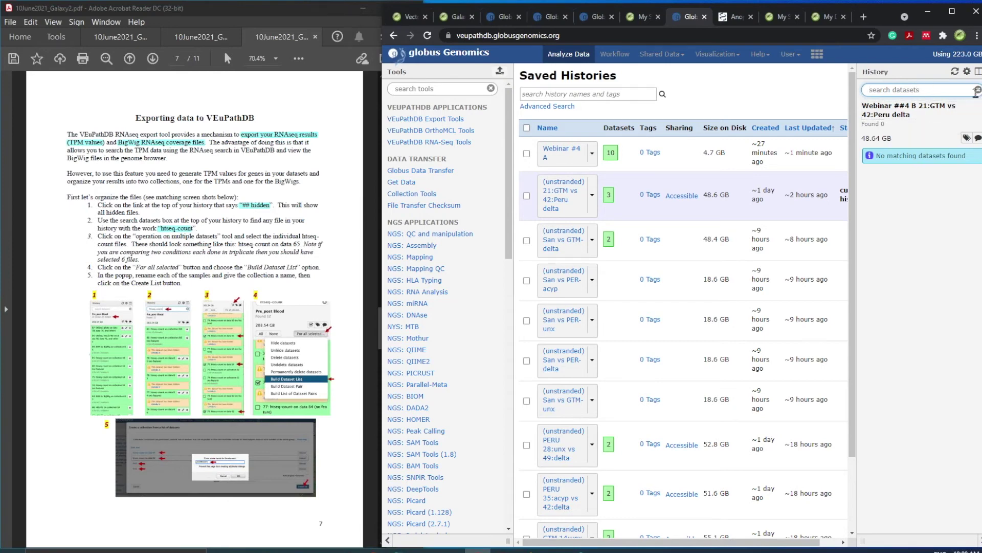
pyautogui.click(966, 72)
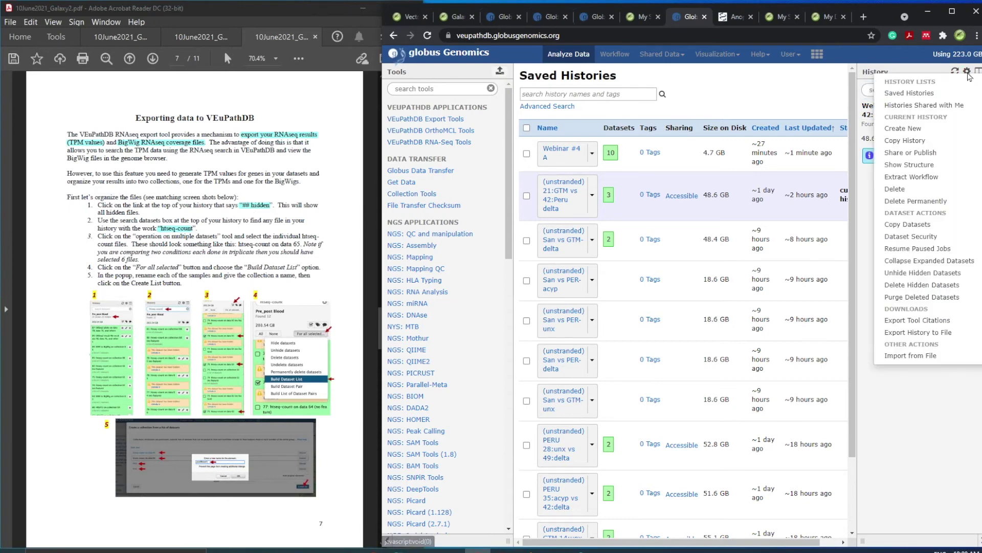
pyautogui.click(942, 92)
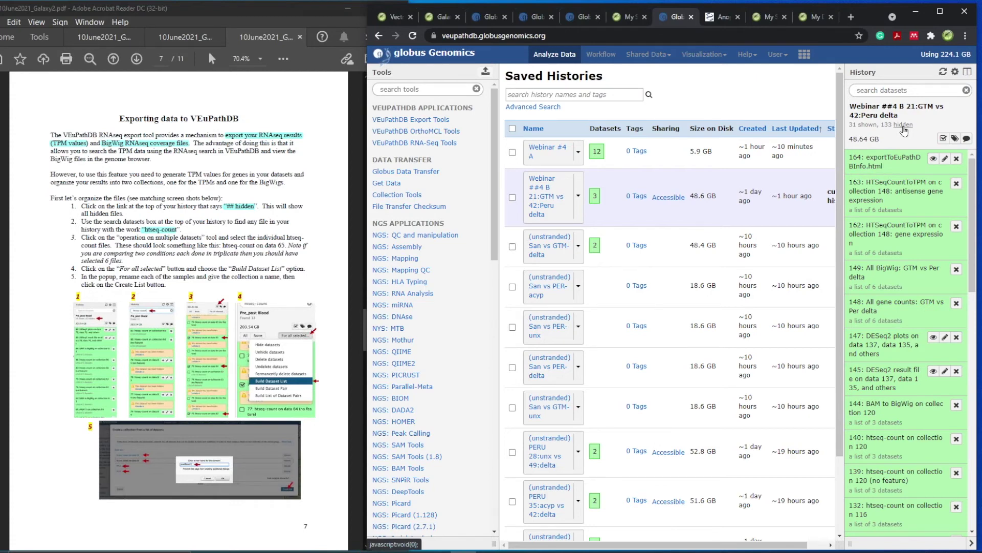
# - Show the hidden datasets of the current Galaxy history and filter the datasets by "htseq-count on data"
pyautogui.click(903, 125)
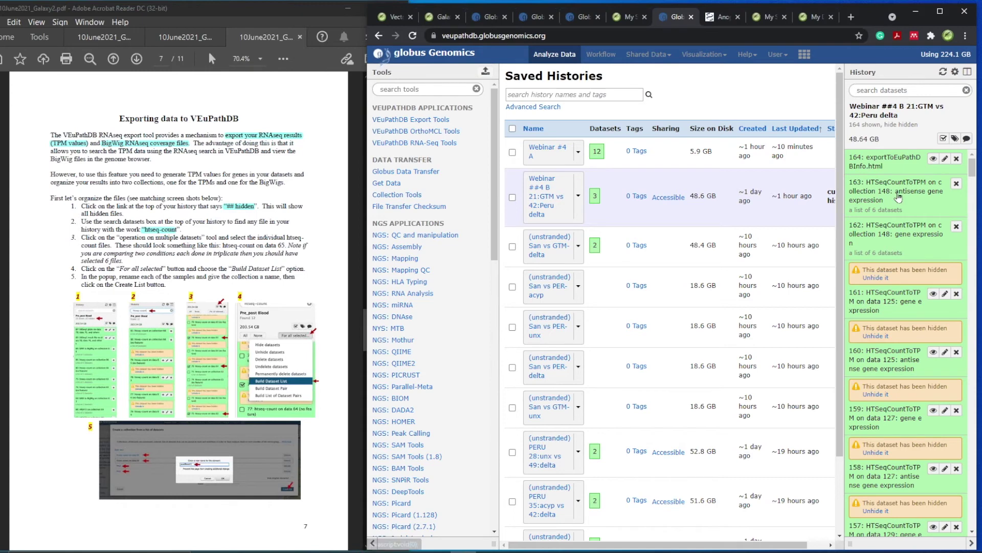
pyautogui.click(884, 89)
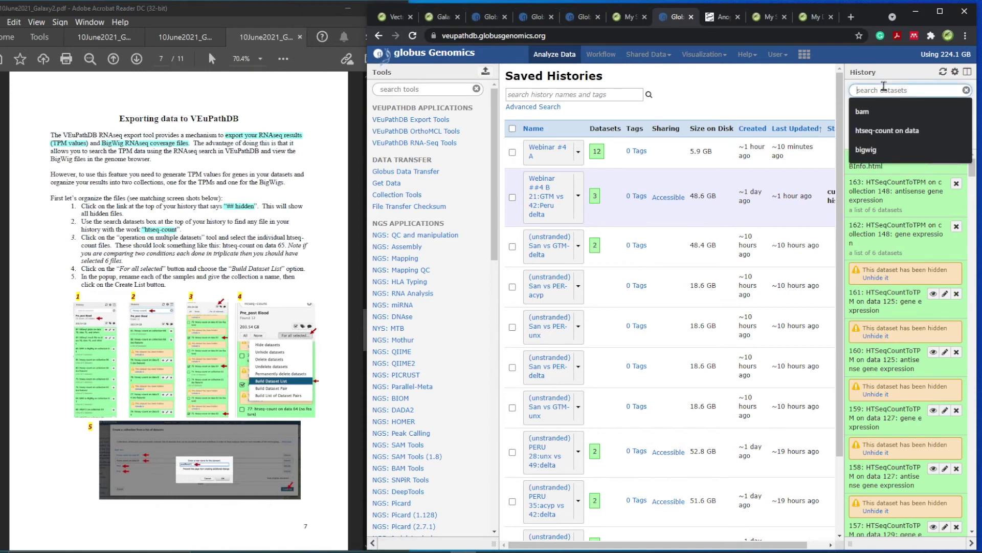
pyautogui.write('h')
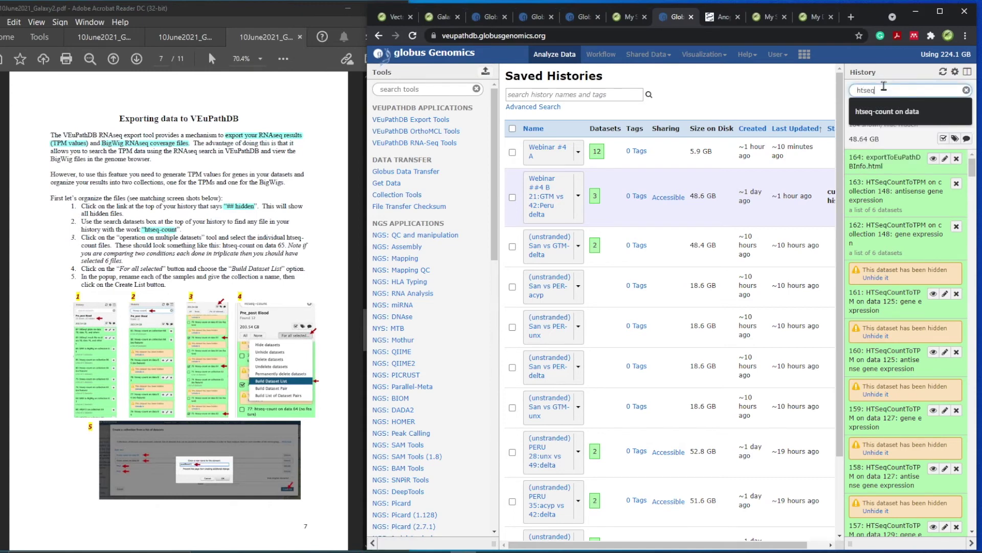
pyautogui.write('tseq')
pyautogui.click(899, 109)
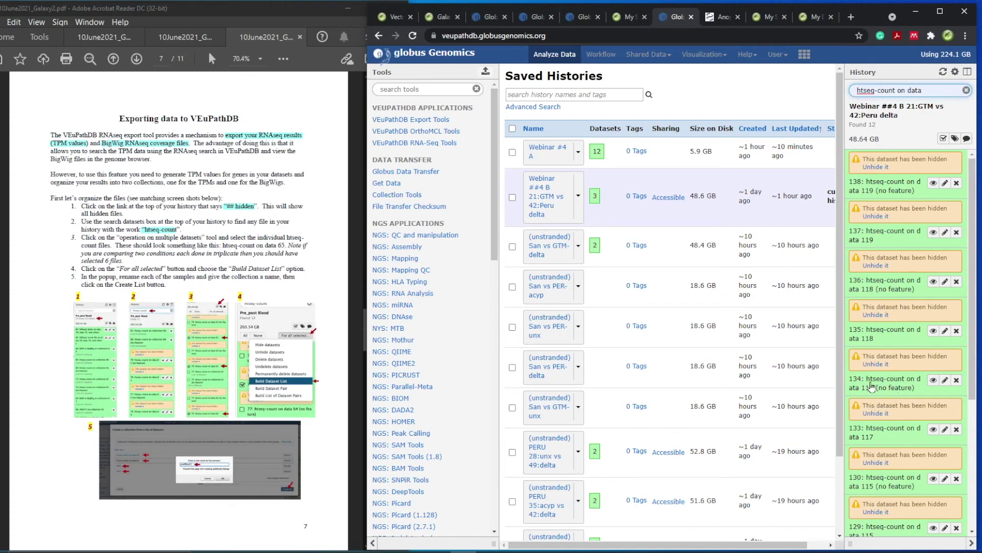
# - Enable multi-dataset selection, select datasets 125 and 127 (htseq-count on data 113 and 114) and open the actions for the selection
pyautogui.click(943, 139)
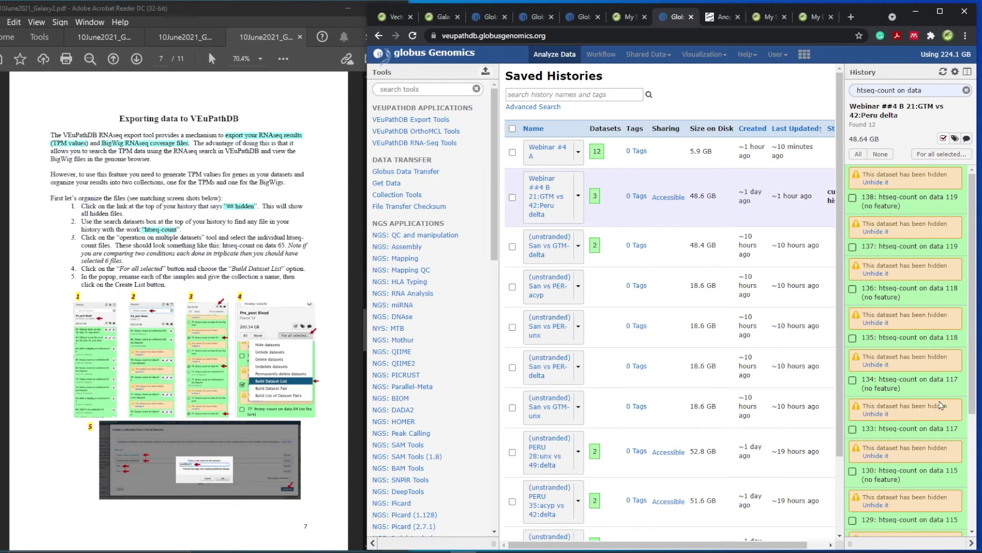
pyautogui.scroll(-3, 927, 435)
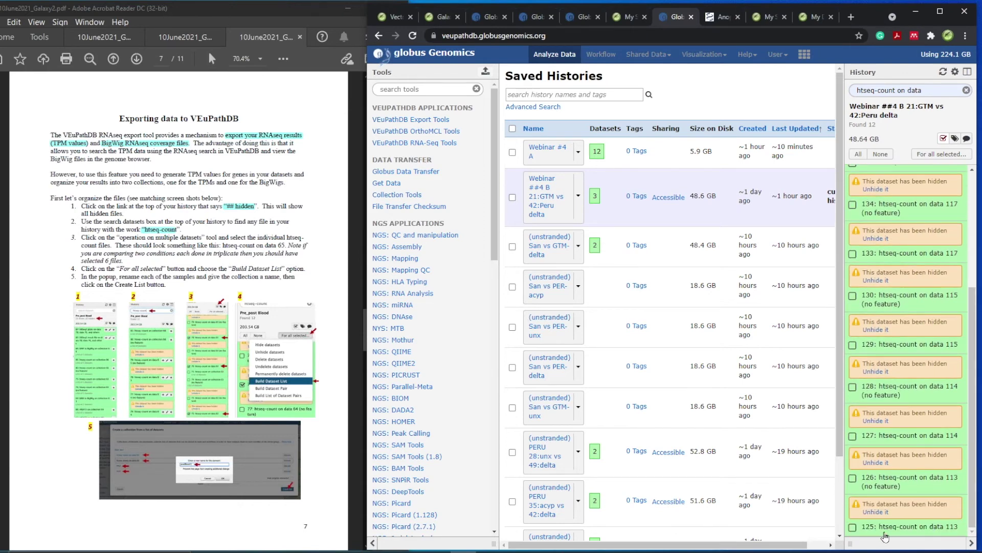
pyautogui.click(852, 528)
pyautogui.click(853, 437)
pyautogui.click(944, 154)
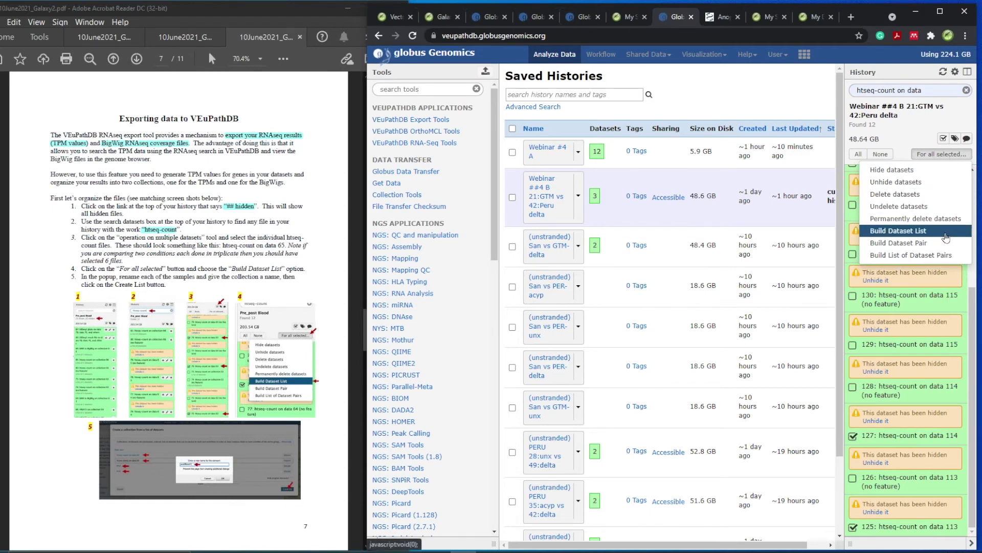
# - Advance the PDF to page 8 and reset the Galaxy history to an unfiltered list without hidden datasets
pyautogui.click(136, 58)
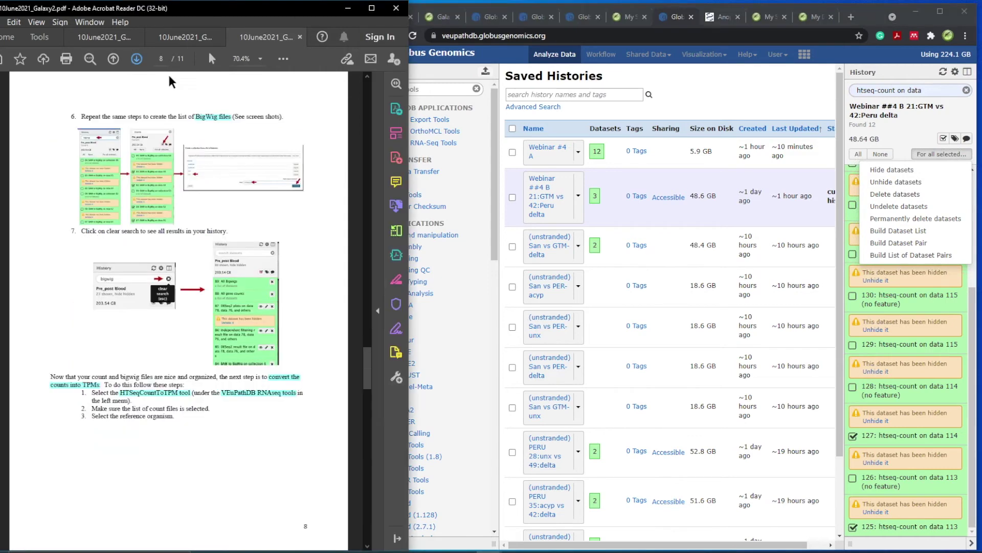
pyautogui.click(915, 139)
pyautogui.scroll(3, 921, 256)
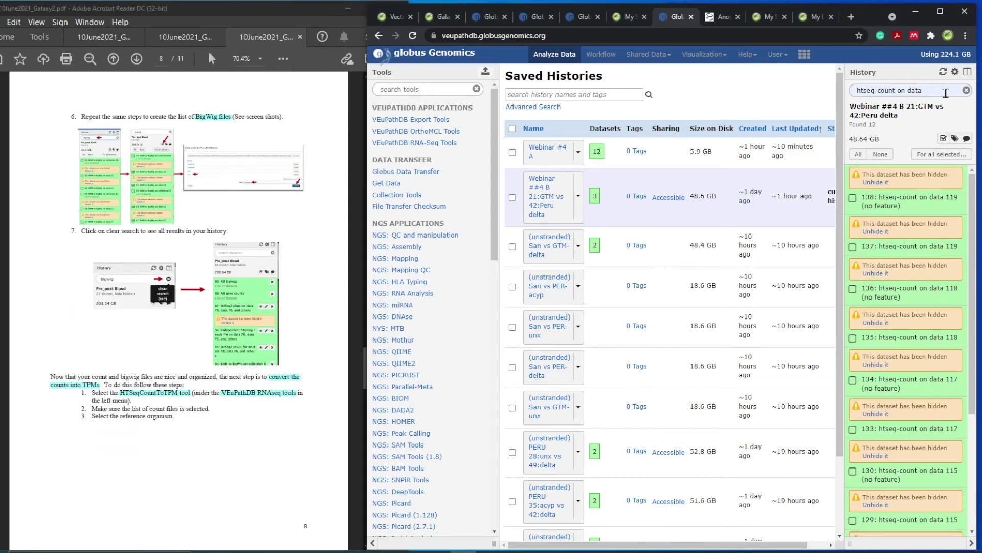
pyautogui.click(966, 90)
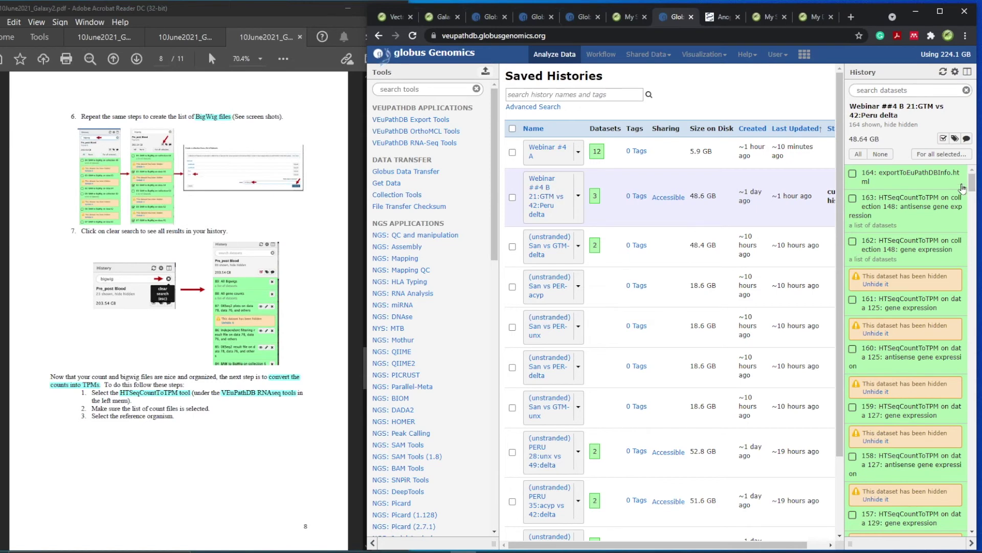
pyautogui.click(907, 124)
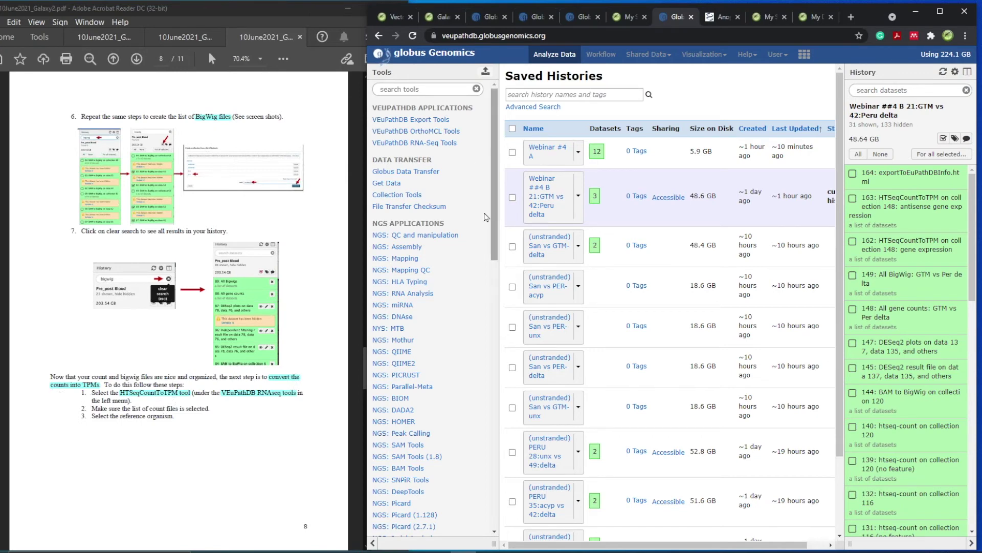
# - Expand the VEuPathDB Export Tools and search the Galaxy tools for "htseqcount"
pyautogui.click(423, 121)
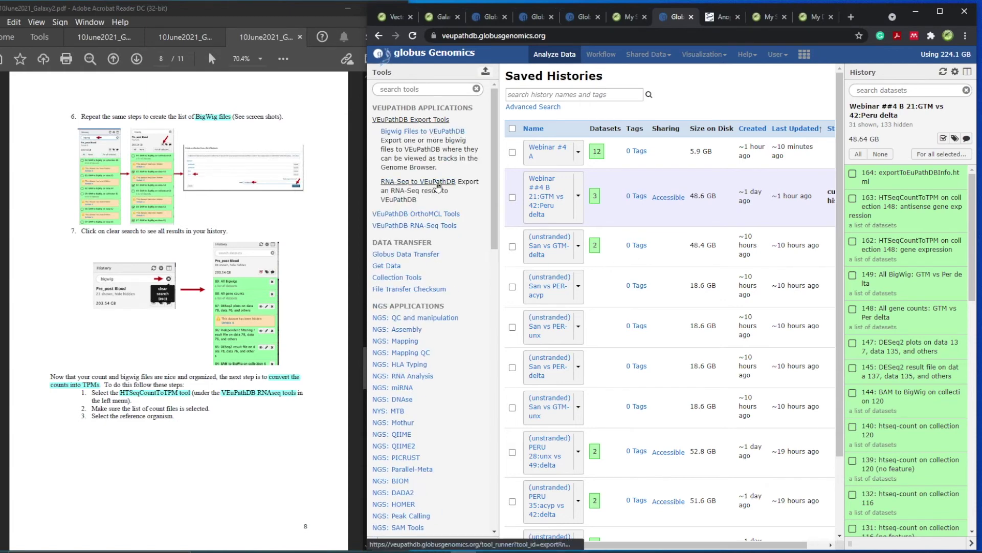
pyautogui.click(424, 91)
pyautogui.write('htse')
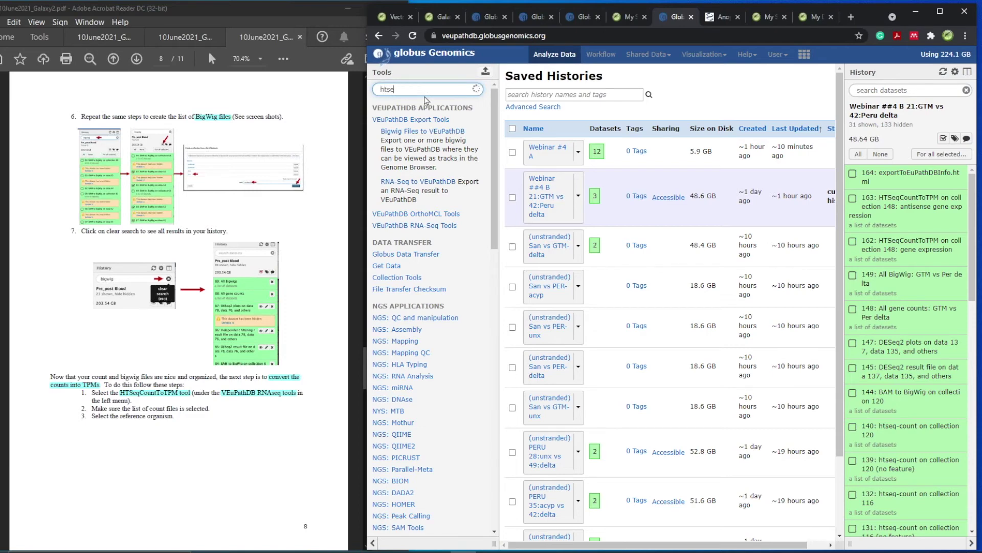
pyautogui.write('qcount')
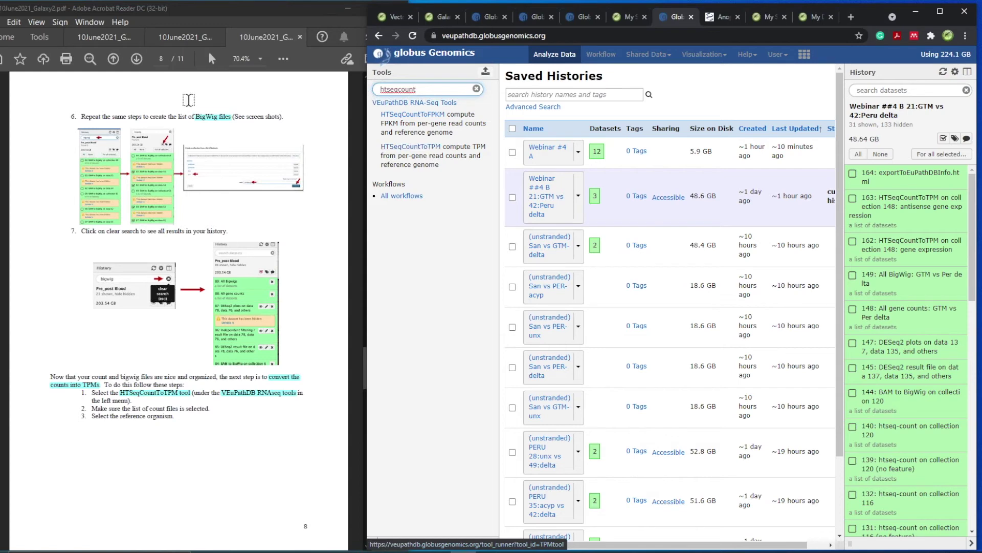
# - Advance the PDF to page 10 and switch to VectorBase to open the workspace's My Data Sets page
pyautogui.click(136, 60)
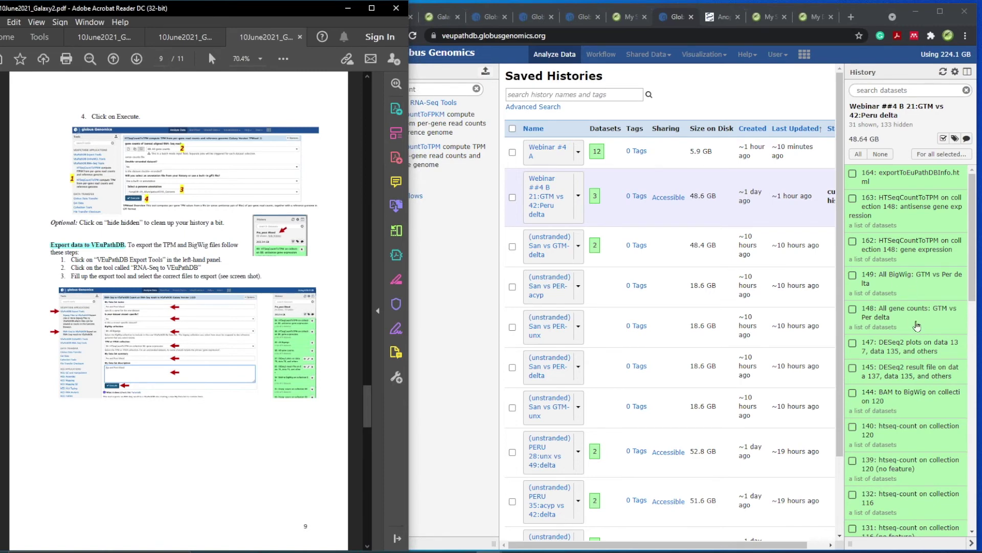
pyautogui.click(137, 58)
pyautogui.click(763, 20)
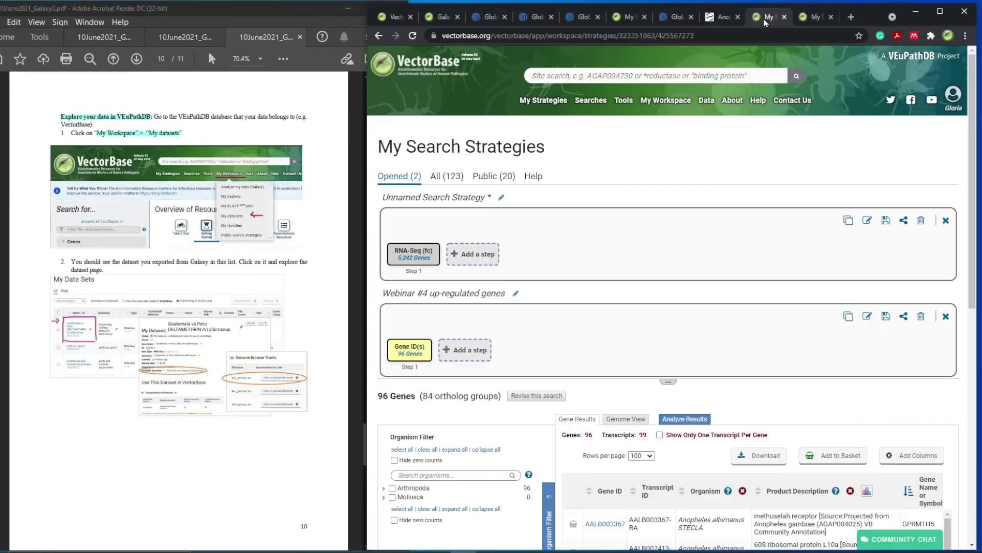
pyautogui.moveTo(662, 103)
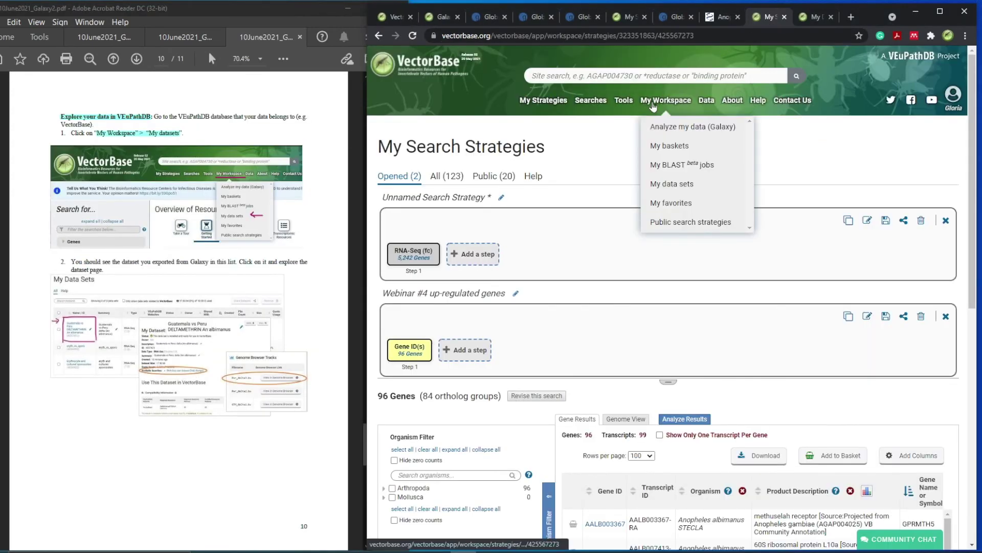
pyautogui.click(672, 183)
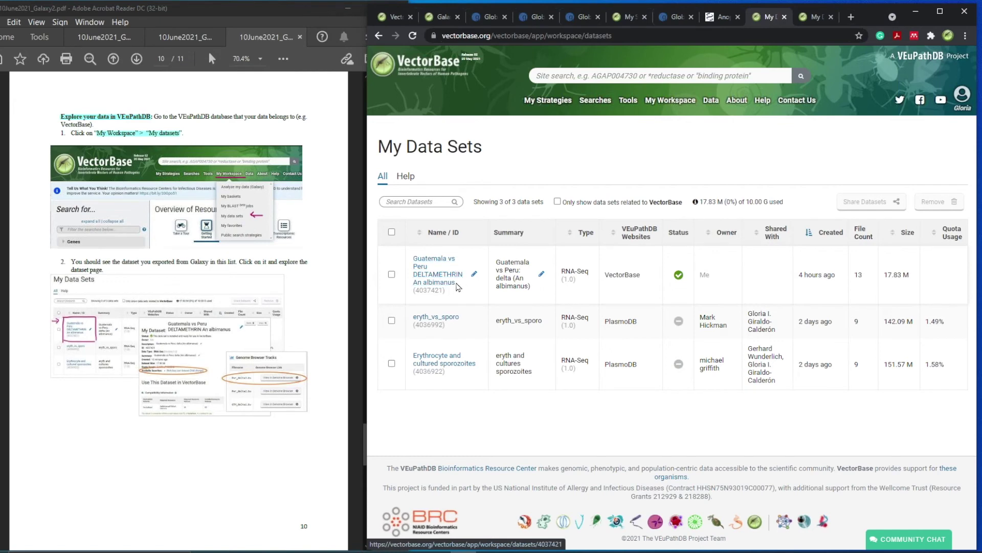
# - Open the "Guatemala vs Peru DELTAMETHRIN An albimanus" data set and look over its details, available searches and genome browser tracks
pyautogui.click(435, 276)
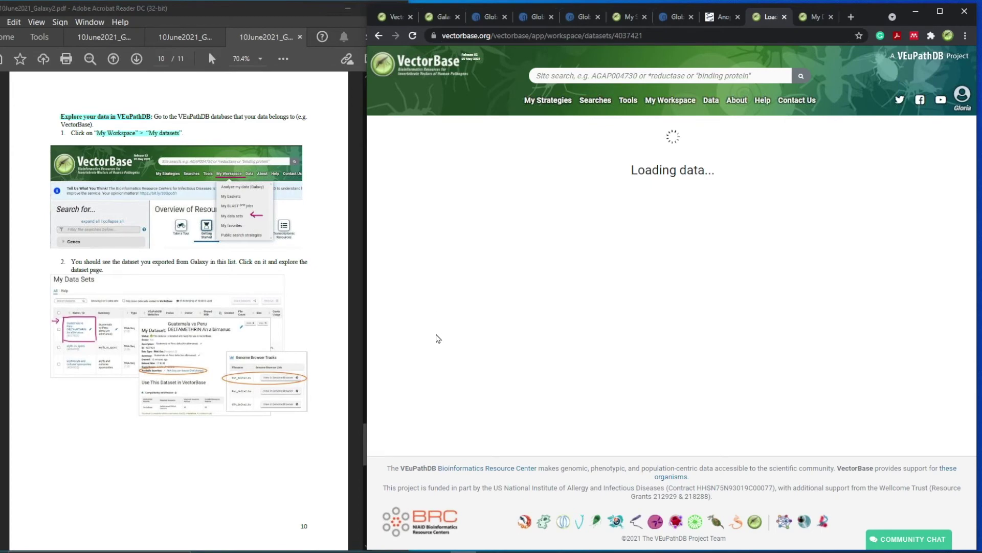
pyautogui.scroll(-2, 691, 398)
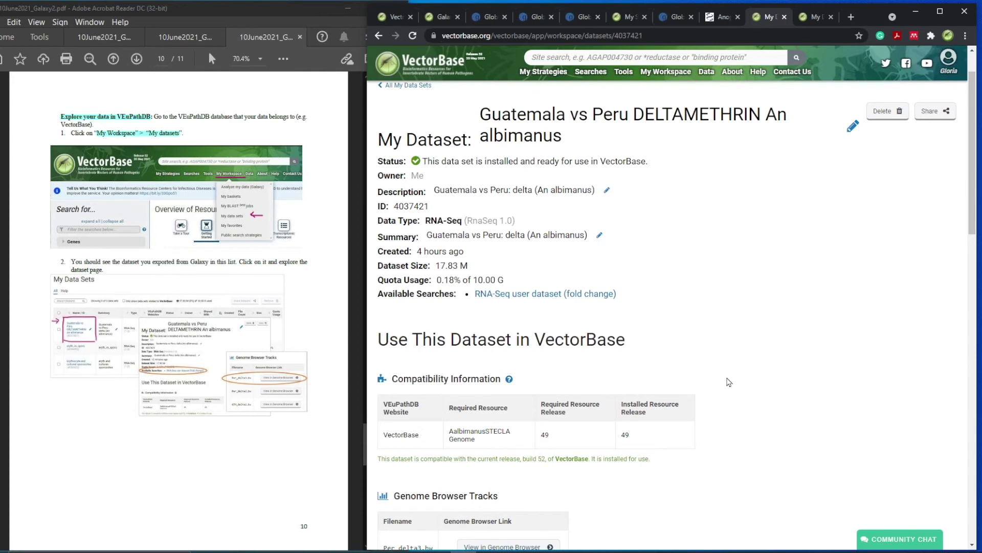
pyautogui.scroll(-1, 729, 382)
pyautogui.scroll(-1, 729, 382)
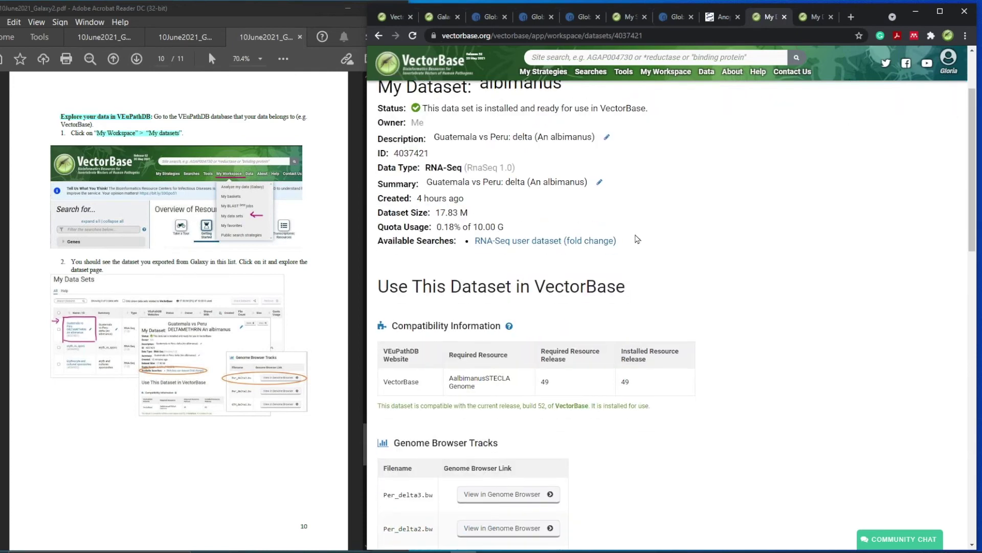
# - Open the data set's "RNA-Seq user dataset (fold change)" search in a new tab and switch to it
pyautogui.rightClick(538, 242)
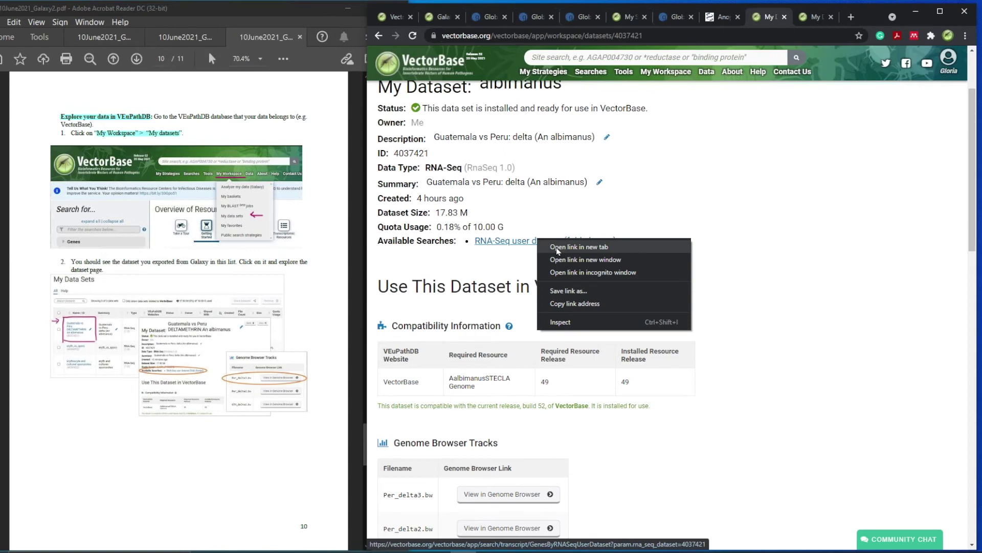
pyautogui.click(557, 247)
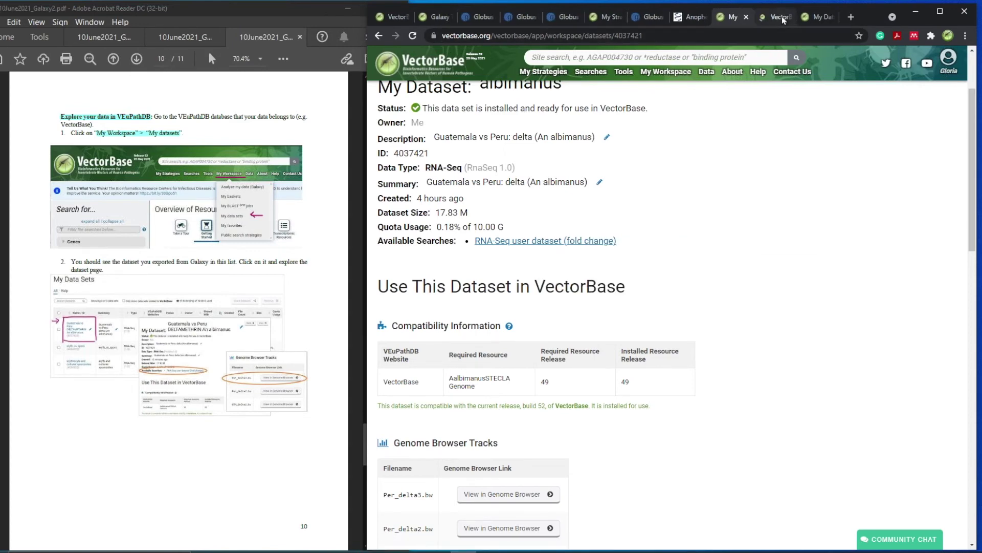
pyautogui.click(782, 16)
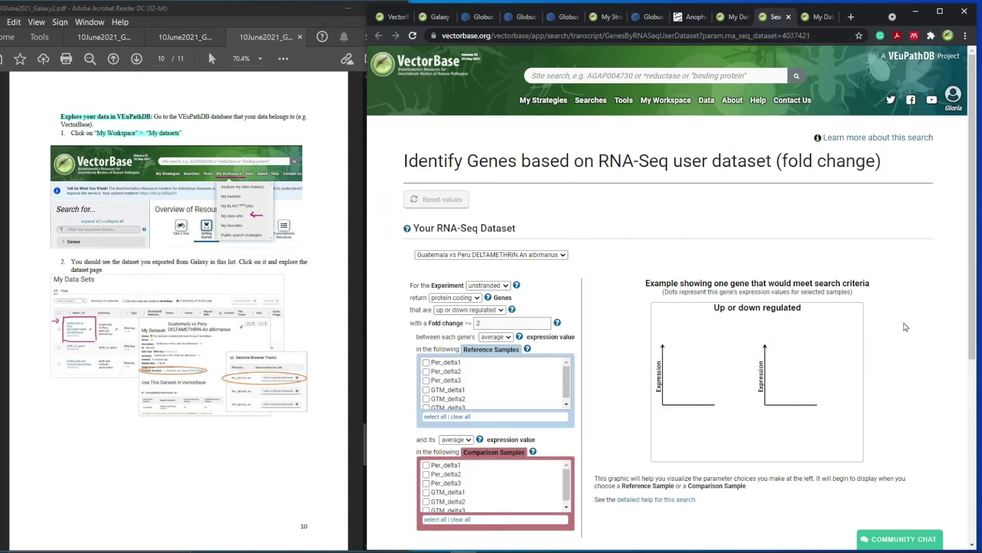
pyautogui.scroll(-1, 906, 326)
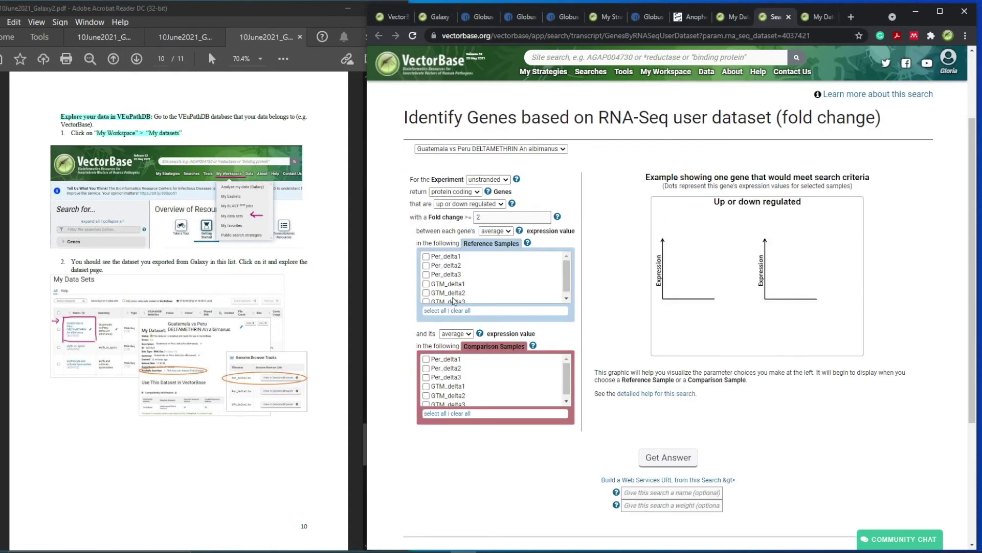
# - Choose Per_delta1, Per_delta2 and Per_delta3 as reference samples and GTM_delta1, GTM_delta2 and GTM_delta3 as comparison samples
pyautogui.click(427, 257)
pyautogui.click(426, 265)
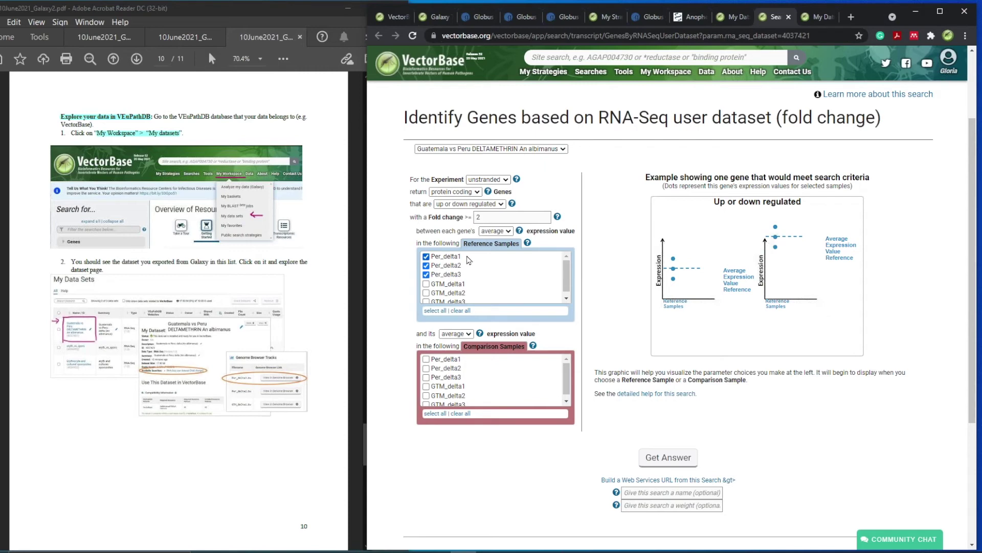
pyautogui.click(426, 387)
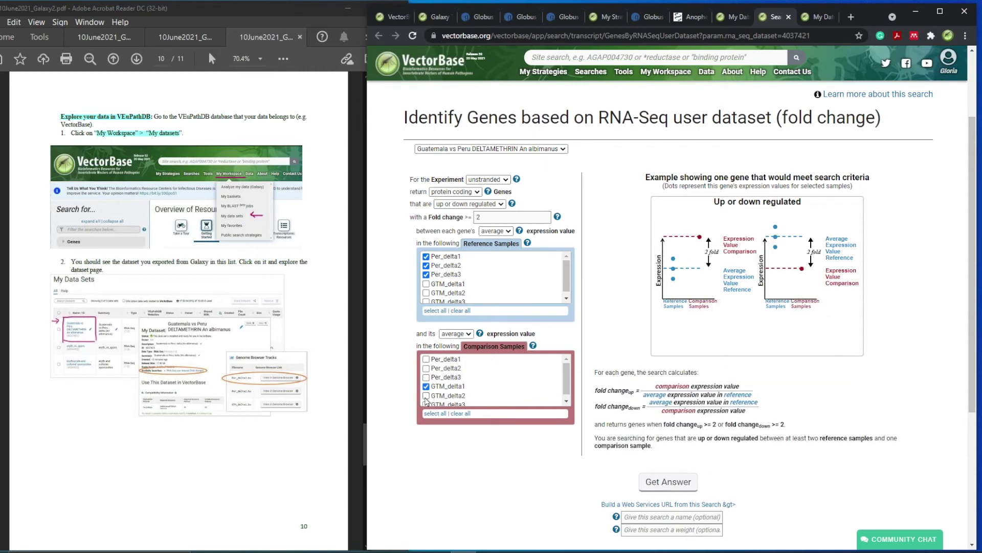
pyautogui.click(425, 396)
pyautogui.click(426, 404)
# - Set the search's minimum fold change to 4 and advance the PDF to page 11
pyautogui.doubleClick(494, 221)
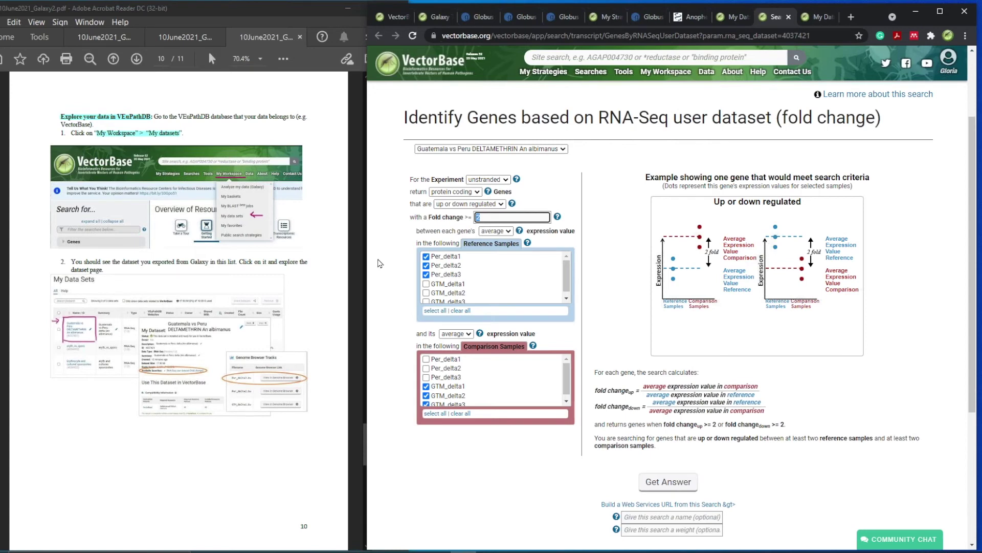
pyautogui.write('4')
pyautogui.click(509, 231)
pyautogui.scroll(-3, 275, 408)
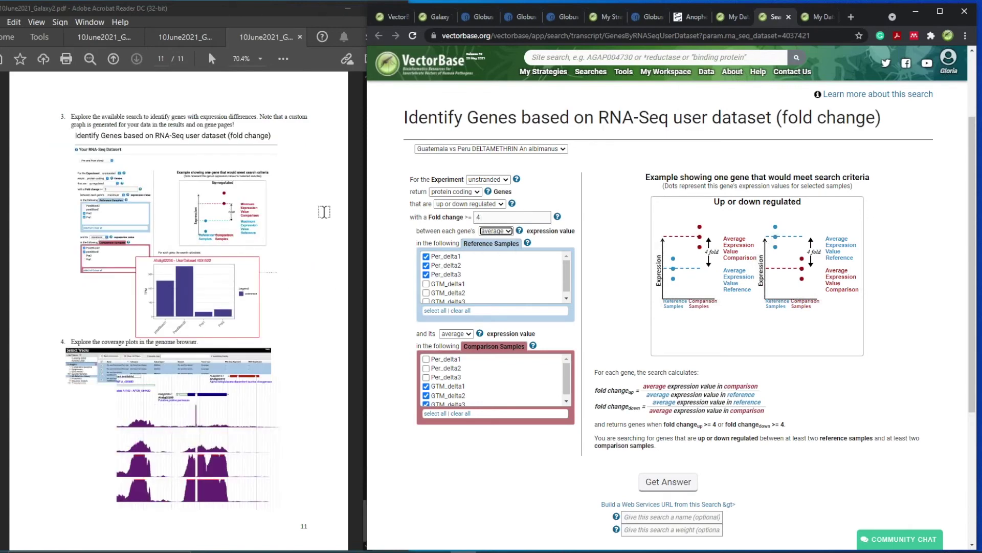
# - Return to My Data Sets and reopen the "Guatemala vs Peru DELTAMETHRIN An albimanus" data set to look over its page
pyautogui.click(822, 16)
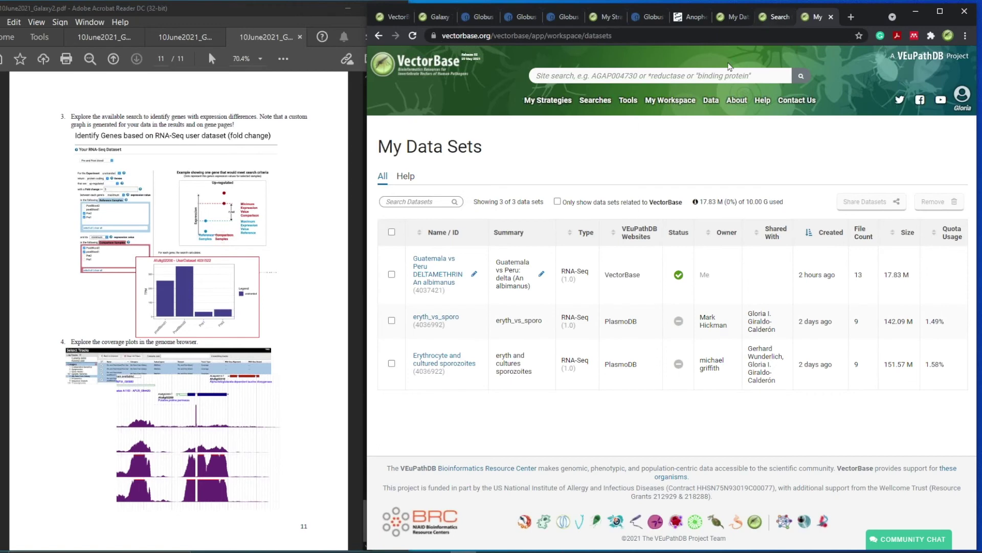
pyautogui.click(435, 278)
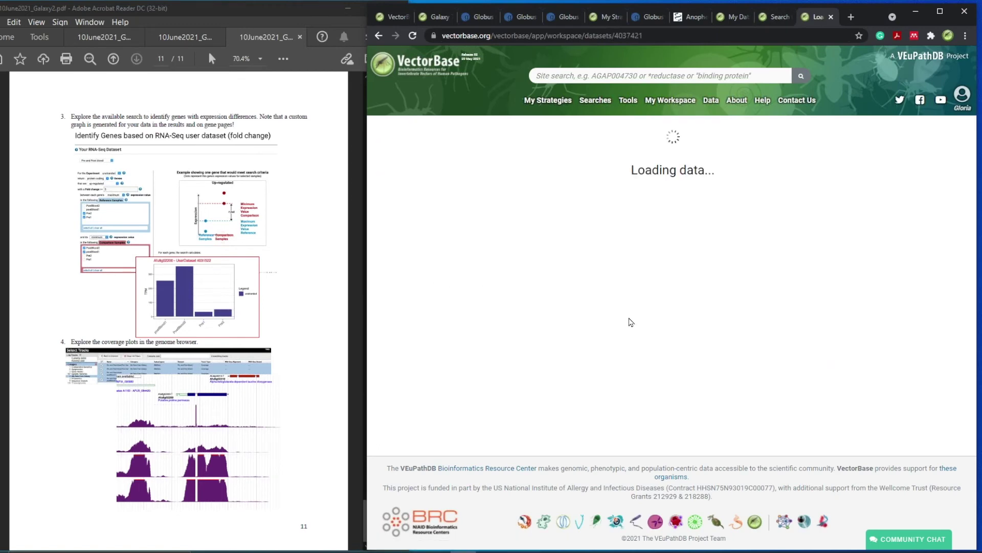
pyautogui.scroll(-7, 663, 379)
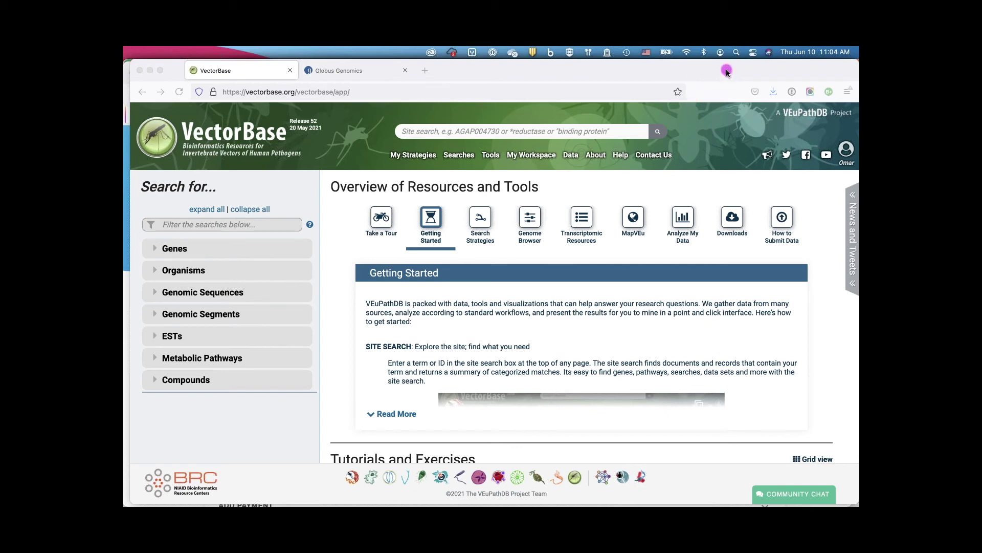
# - Switch to Globus Genomics, load its welcome page and look through the datasets in the "Male and Female Anopheles stephensi" history
pyautogui.click(348, 71)
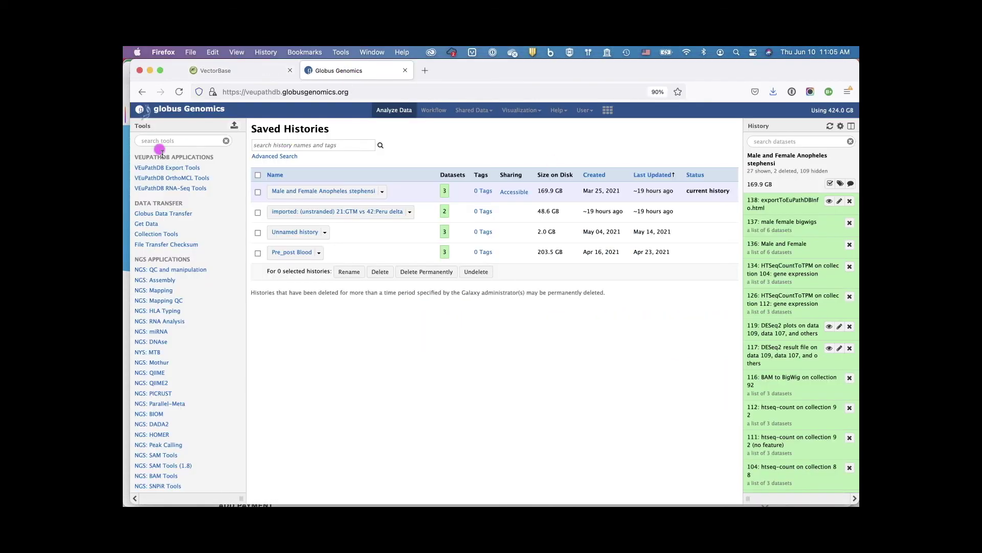
pyautogui.click(160, 113)
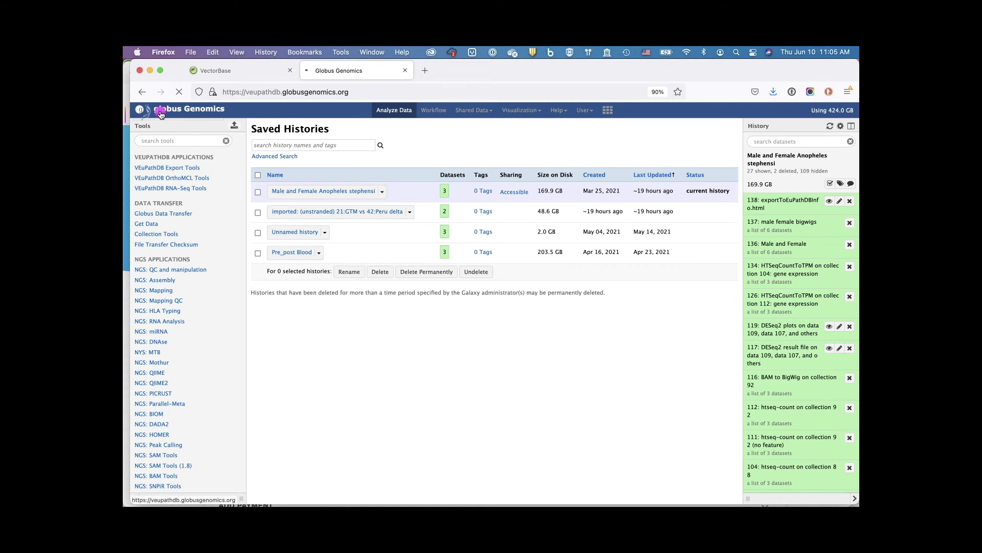
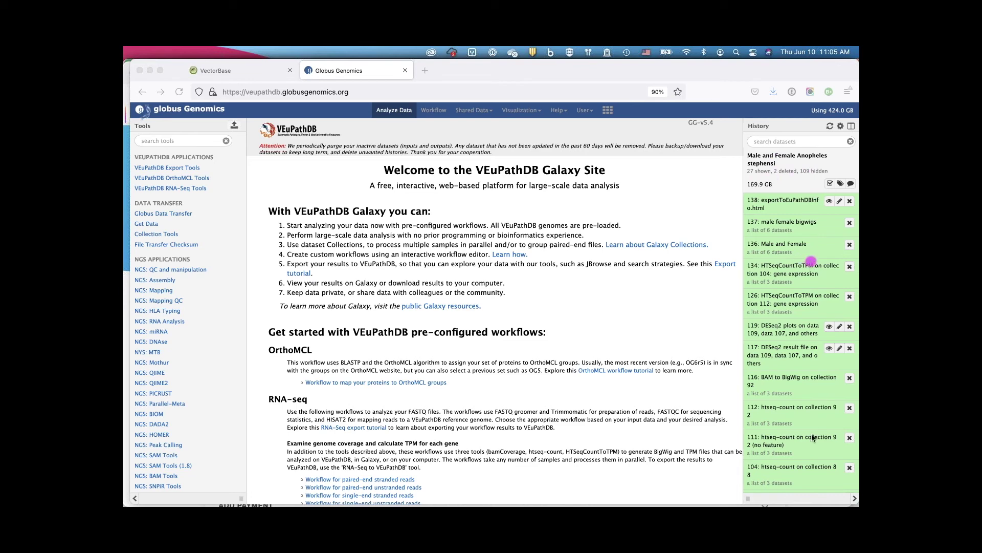
pyautogui.scroll(-15, 809, 460)
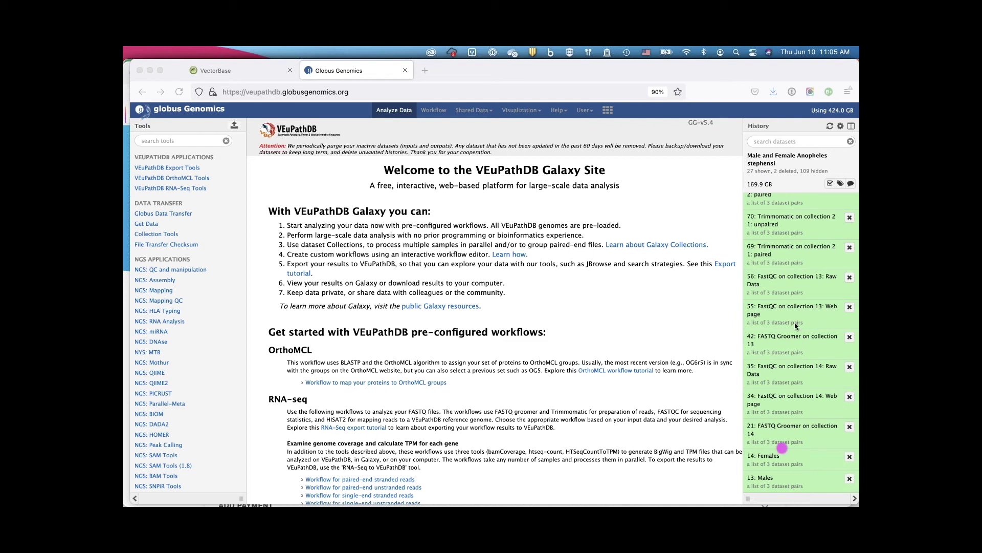
pyautogui.scroll(9, 800, 417)
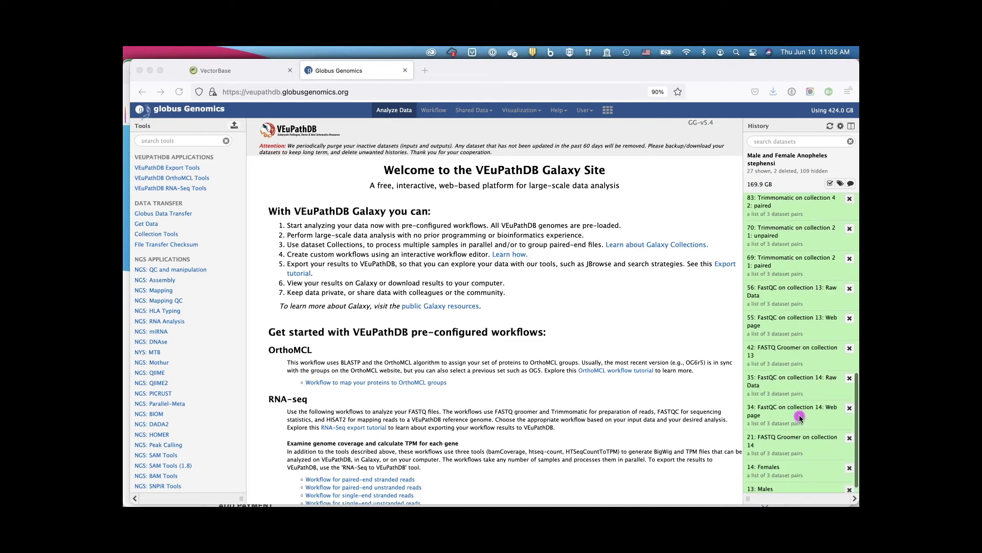
pyautogui.scroll(-5, 800, 417)
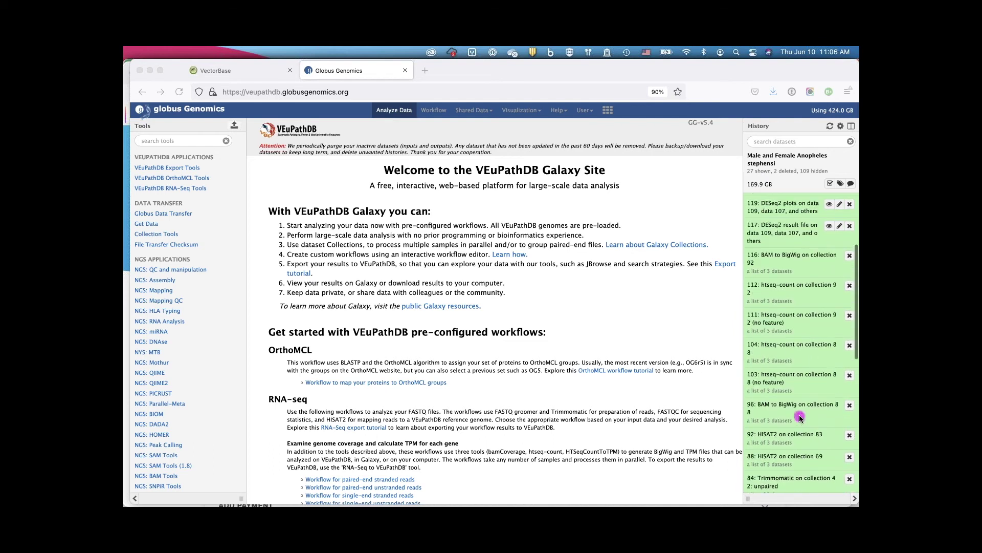
pyautogui.scroll(10, 801, 417)
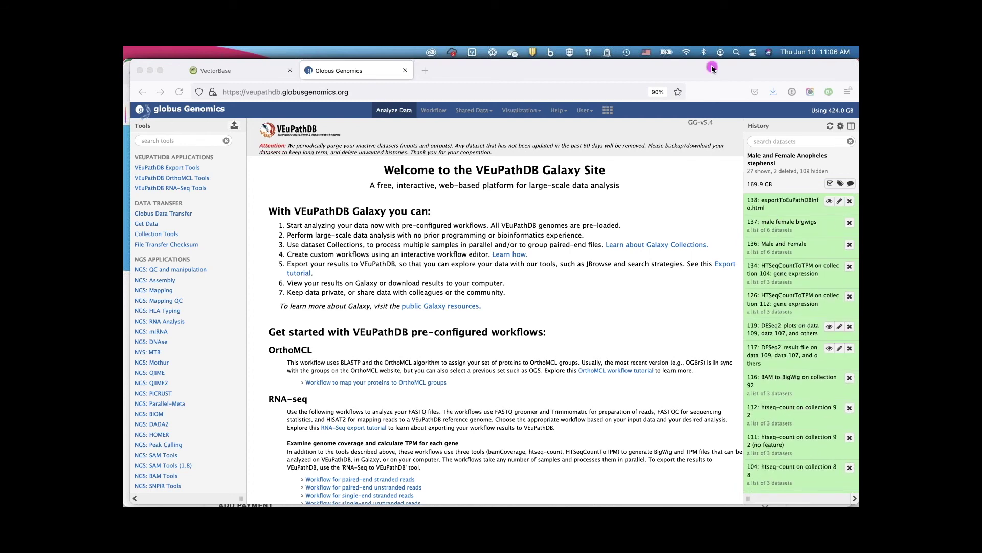
# - Expand the DESeq2 plots dataset (119) in the history, display its PDF and look through the plots
pyautogui.click(778, 335)
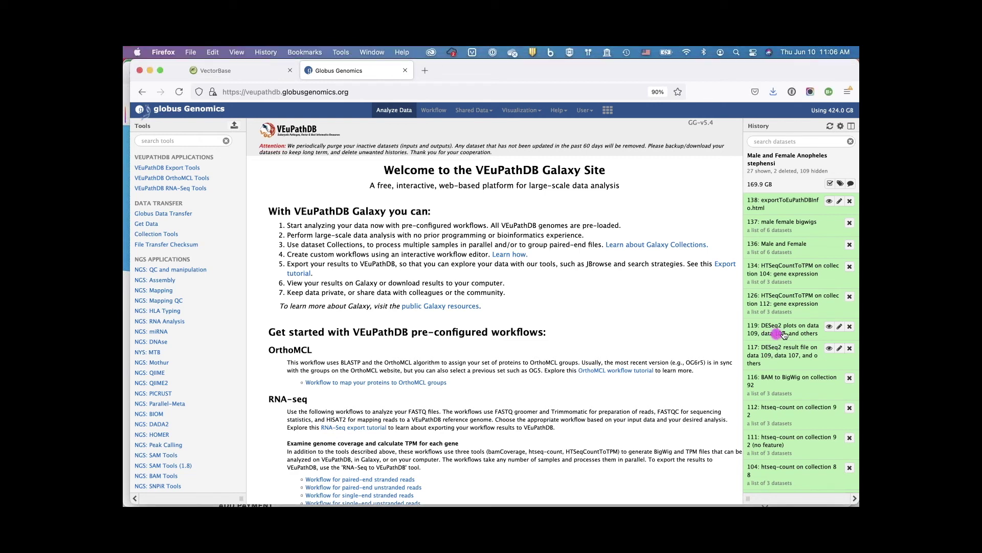
pyautogui.click(782, 329)
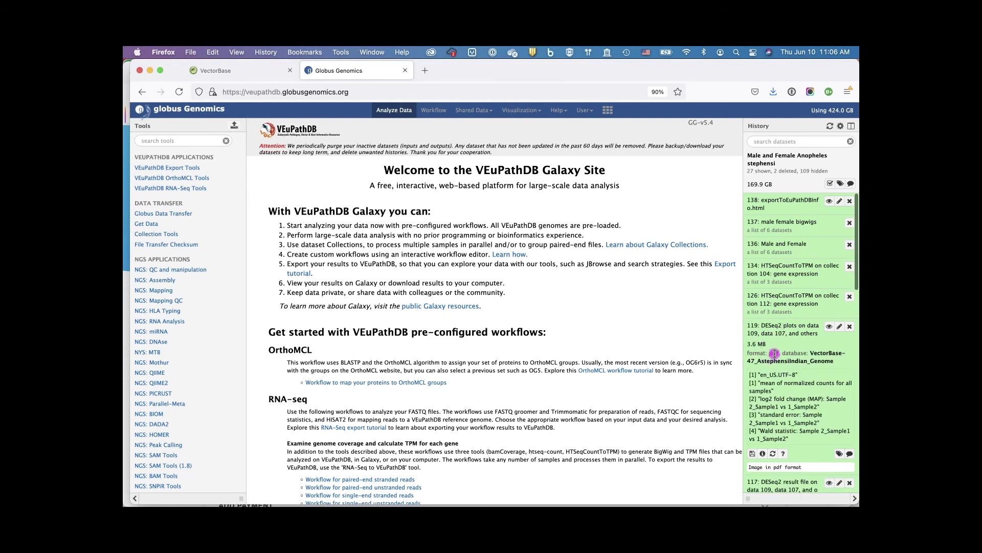
pyautogui.click(829, 327)
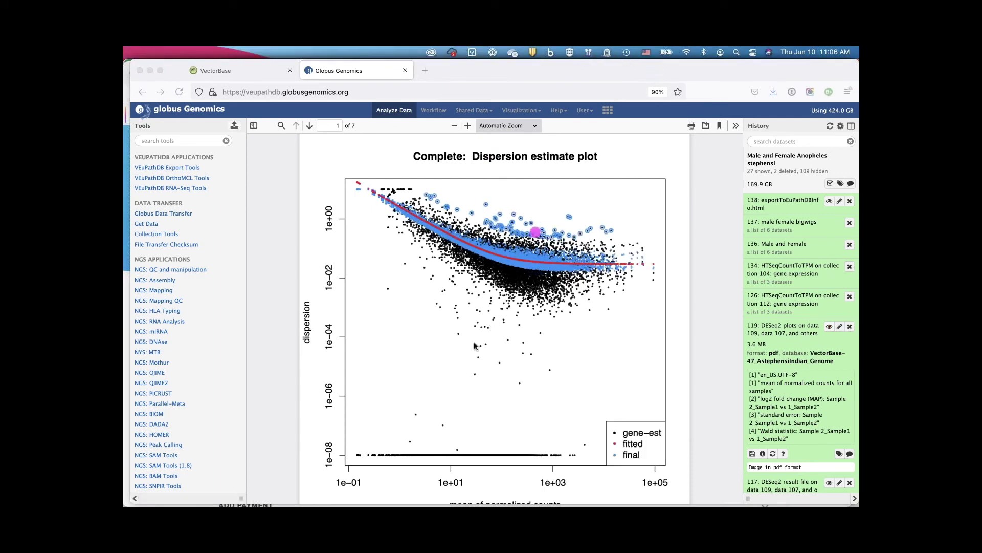
pyautogui.scroll(-5, 454, 393)
pyautogui.scroll(-15, 454, 393)
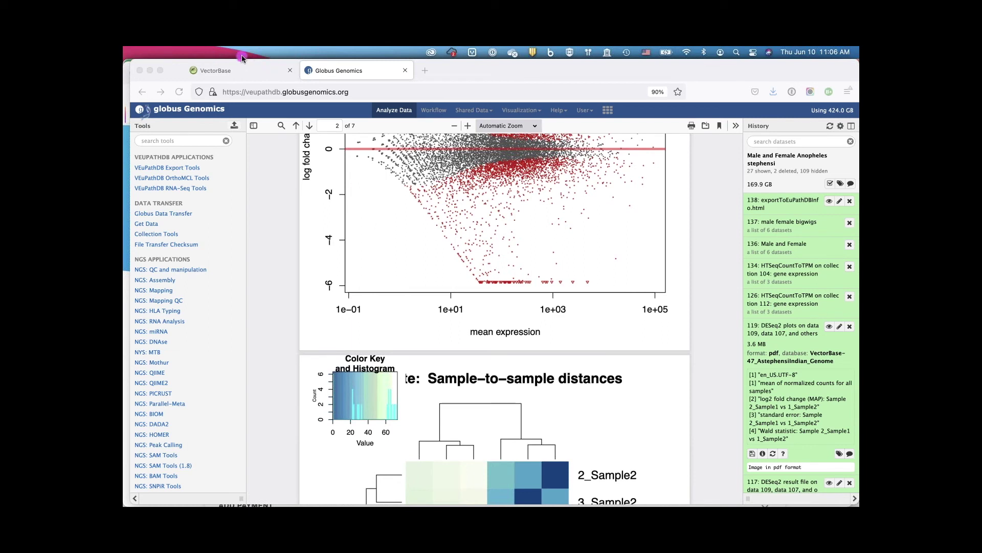
# - Collapse the DESeq2 plots dataset and expand the DESeq2 result file (117) to examine its details and table preview
pyautogui.click(773, 328)
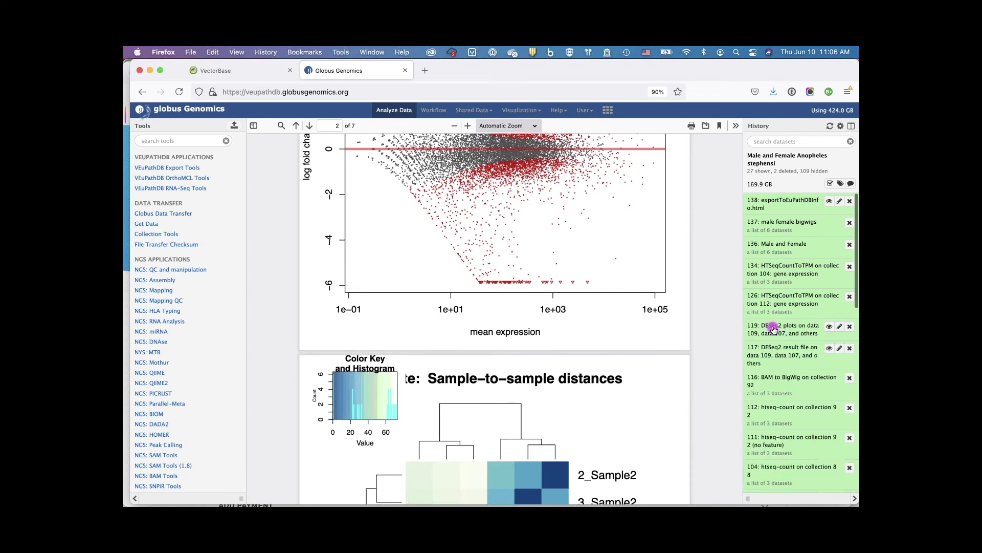
pyautogui.click(776, 349)
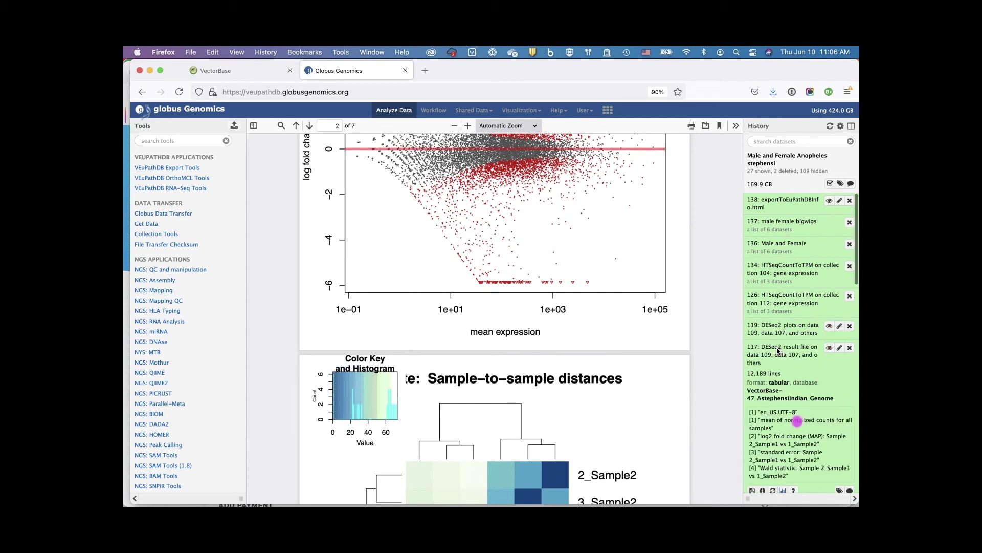
pyautogui.scroll(-5, 777, 350)
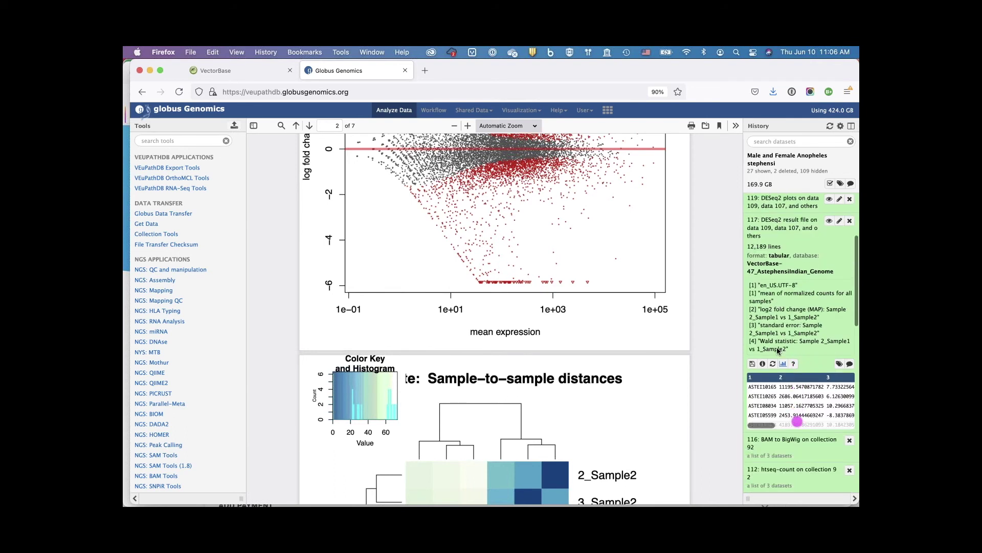
pyautogui.click(590, 54)
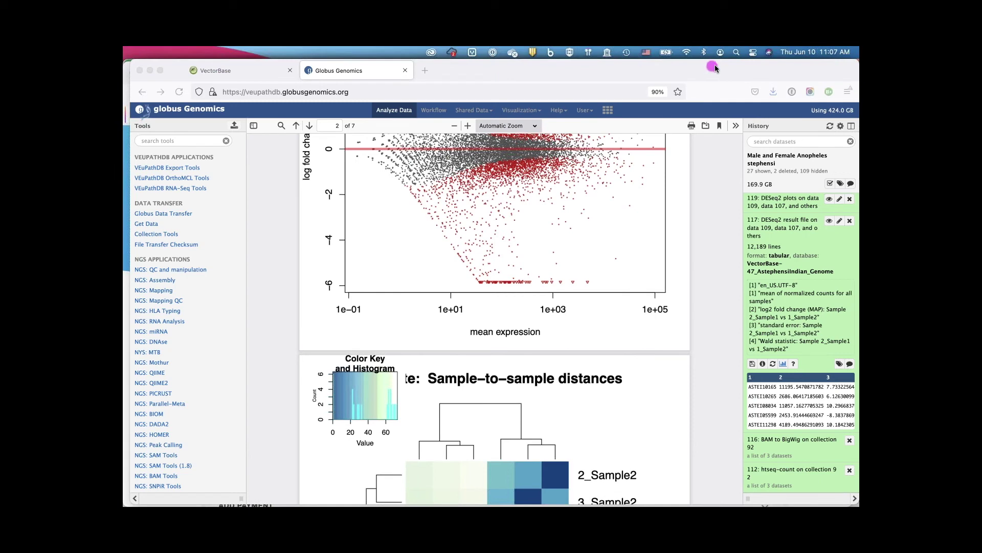
# - Switch to the Excel workbook Book1 and copy the selected block of gene IDs ending at A133 on Sheet2
pyautogui.press('super+Tab')
pyautogui.press('super+Tab')
pyautogui.press('super+Tab')
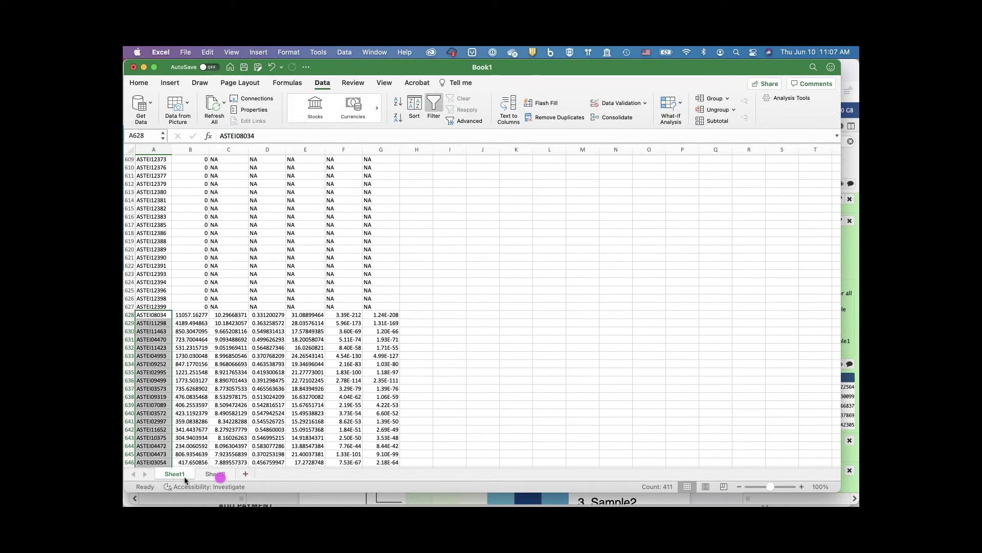
pyautogui.click(217, 475)
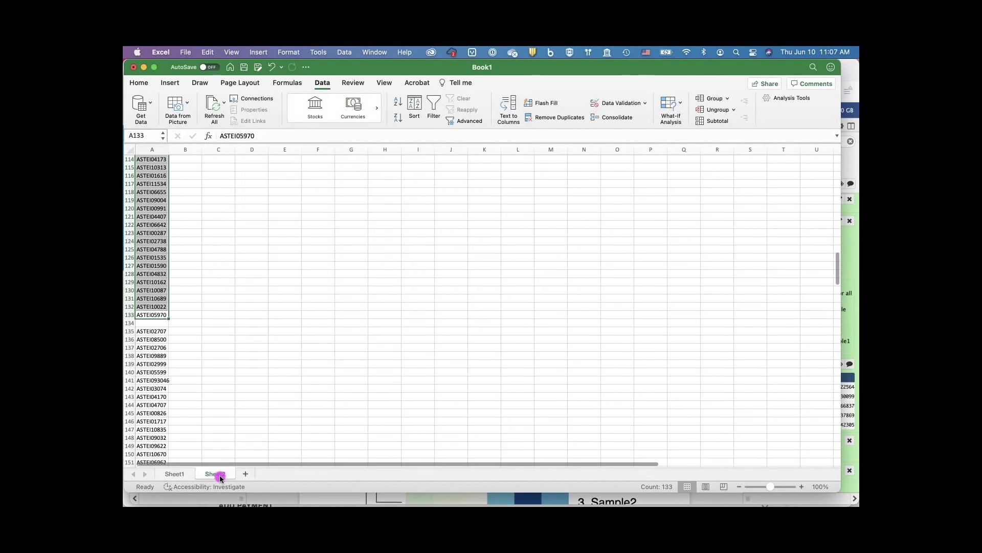
pyautogui.press('super+c')
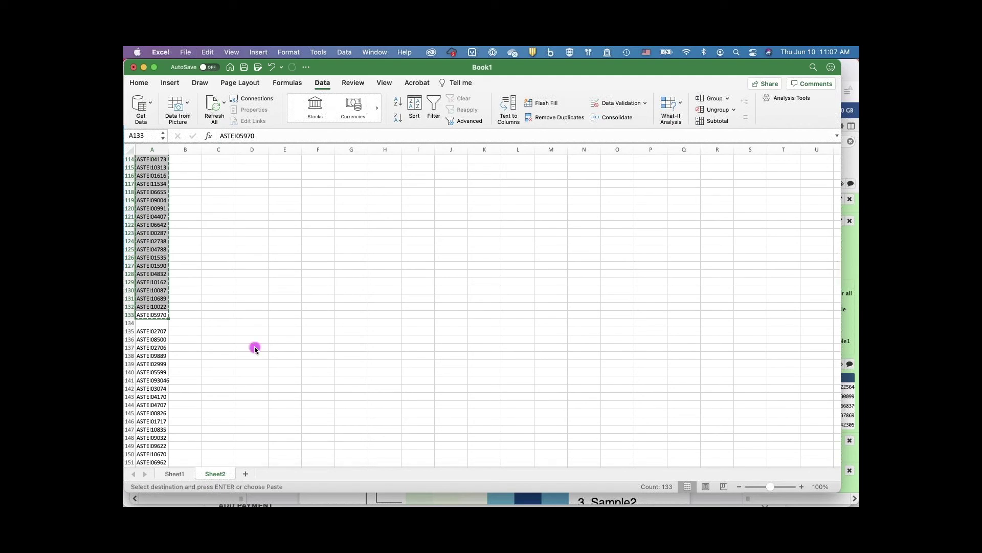
# - Switch back to VectorBase in Firefox, filter the searches by "id" and open the Gene ID(s) search
pyautogui.press('super+Tab')
pyautogui.press('super+Tab')
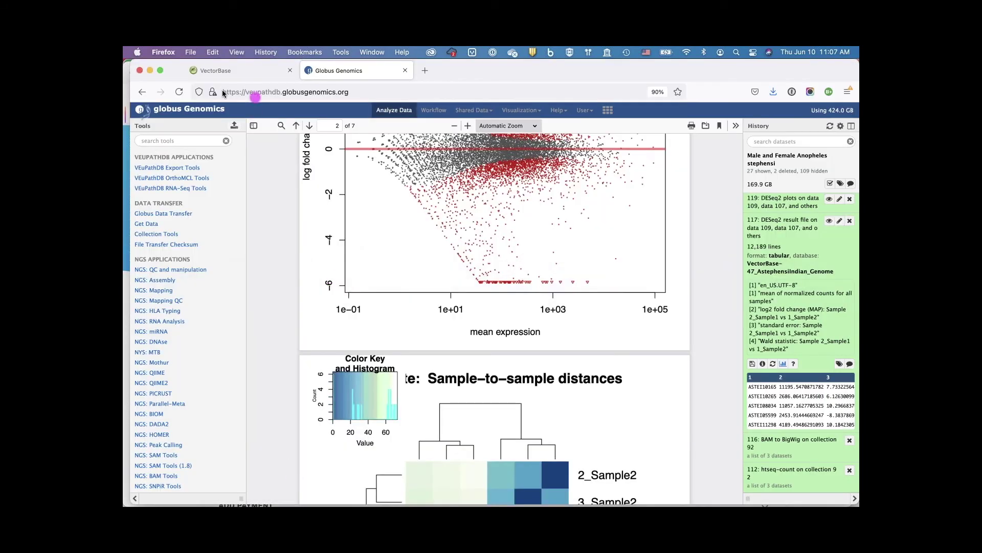
pyautogui.click(216, 72)
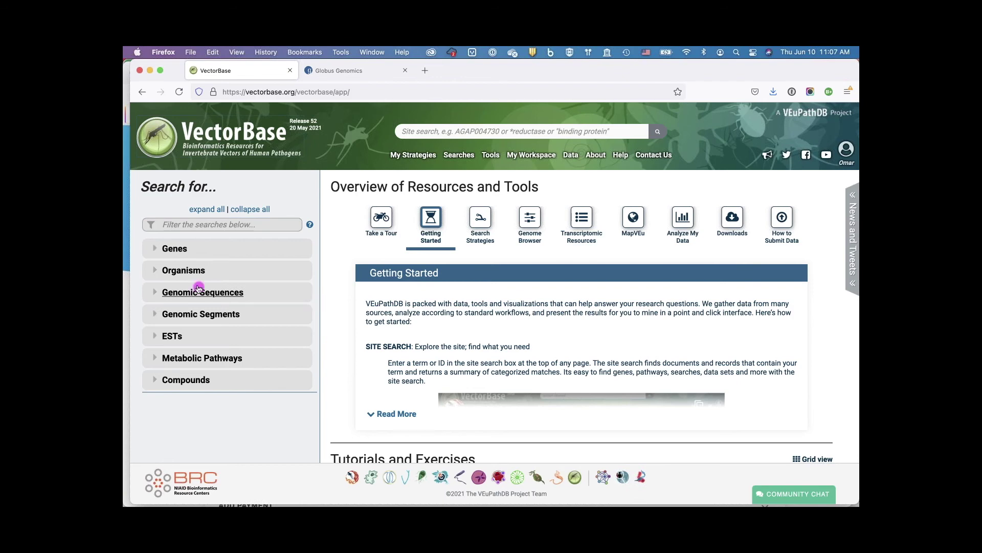
pyautogui.click(188, 227)
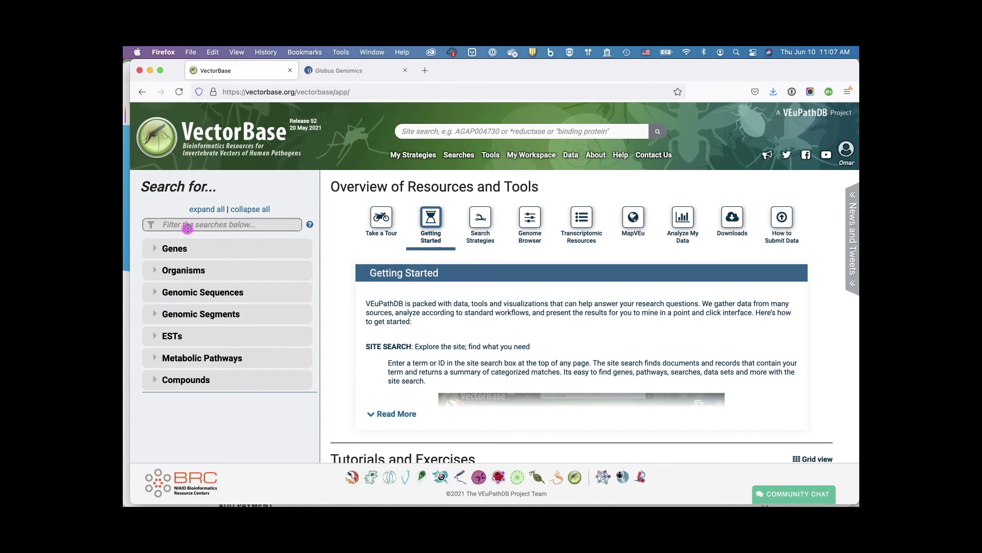
pyautogui.write('id')
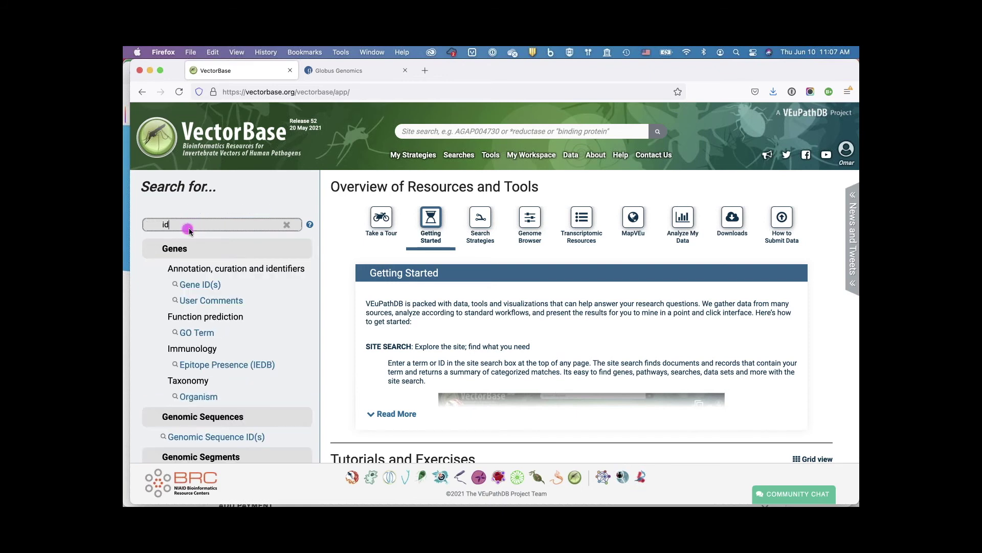
pyautogui.click(198, 287)
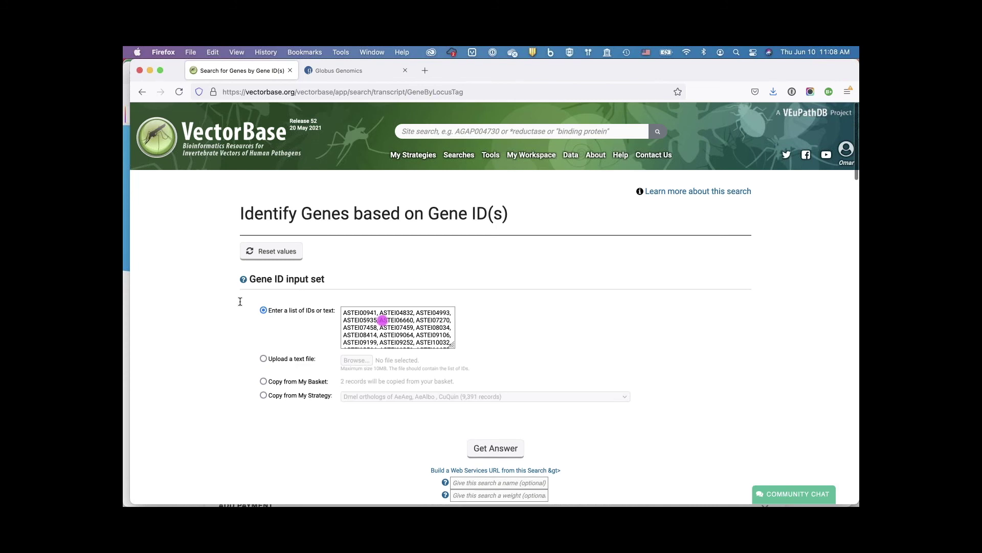
# - Replace the Gene ID input list with the copied gene IDs and run the search
pyautogui.click(367, 333)
pyautogui.press('super+a')
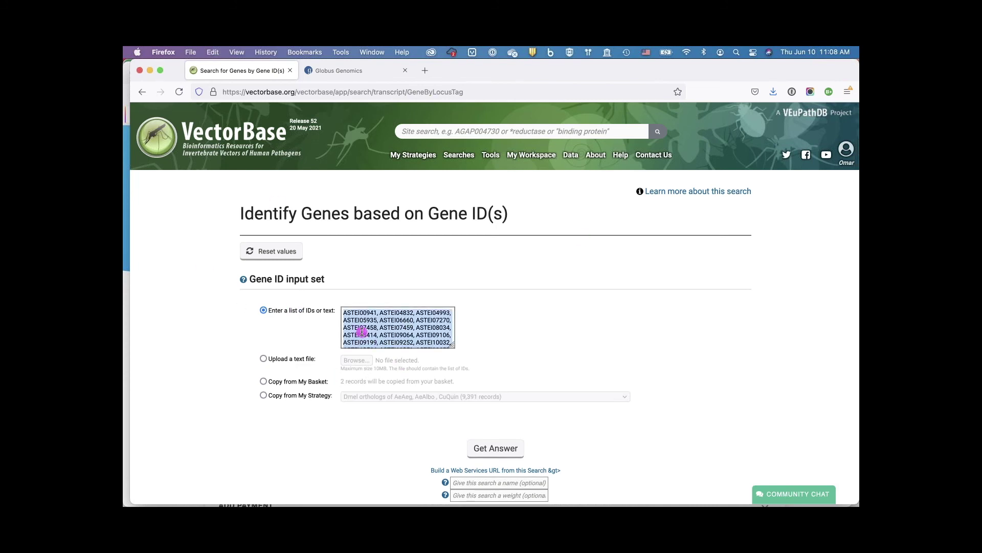
pyautogui.press('super+v')
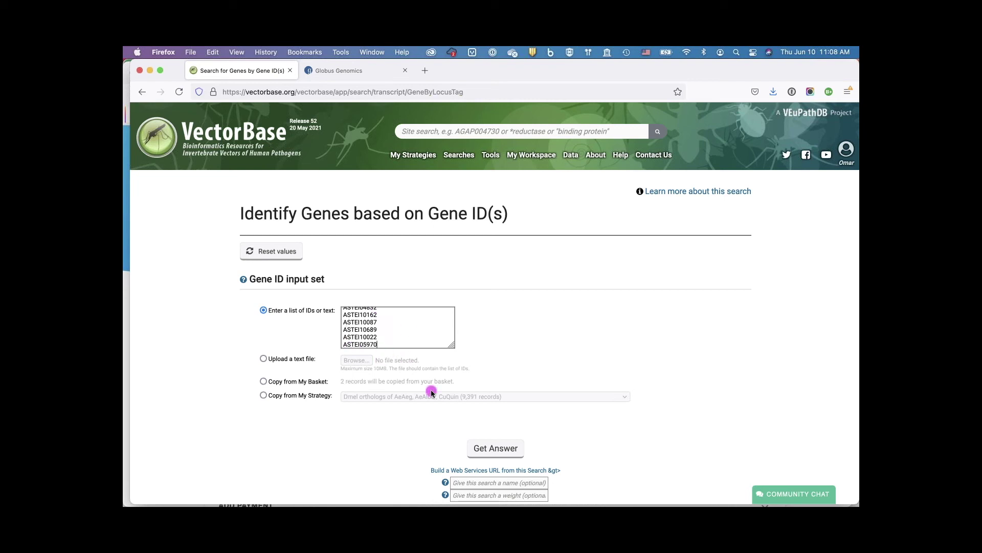
pyautogui.click(486, 447)
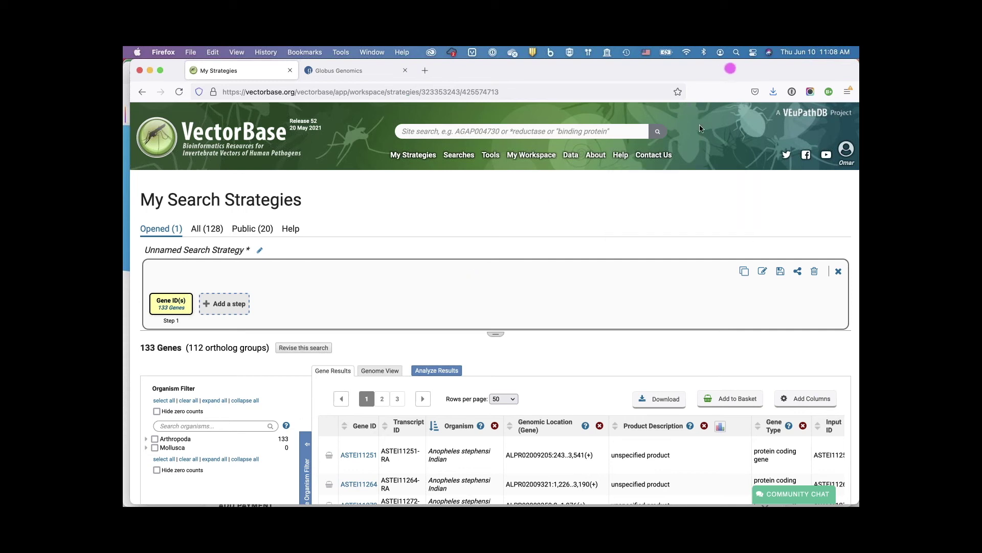
# - Turn on Do Not Disturb in the macOS Control Center
pyautogui.click(753, 52)
pyautogui.click(815, 86)
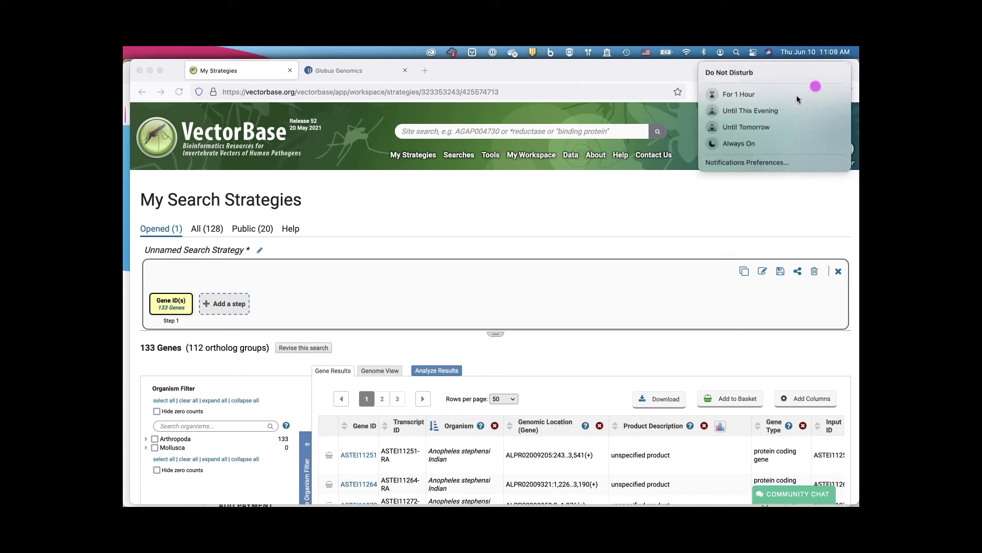
pyautogui.click(752, 52)
pyautogui.click(752, 51)
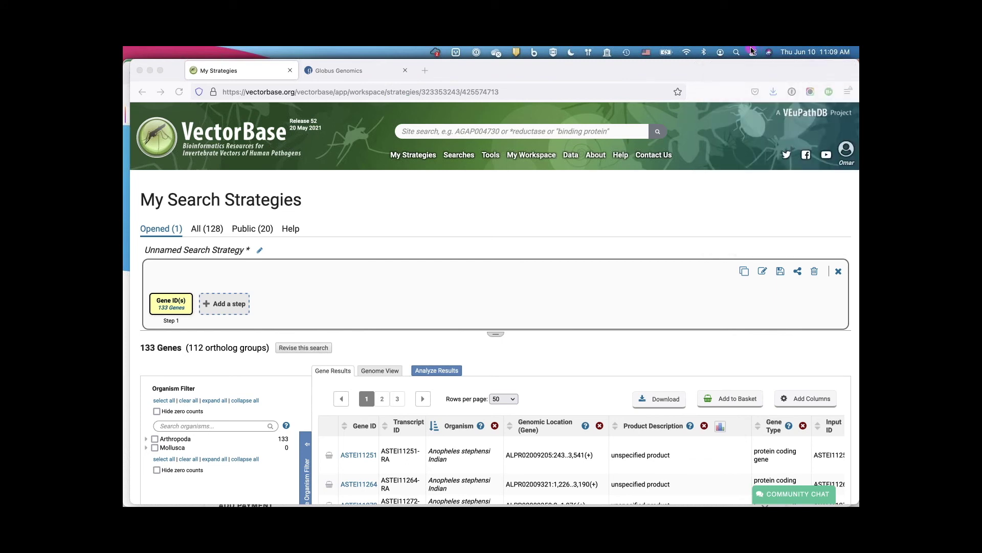
pyautogui.click(764, 78)
# - Add a step to the gene ID strategy, filter the searches by "sig" and open the Predicted Signal Peptide search
pyautogui.click(230, 305)
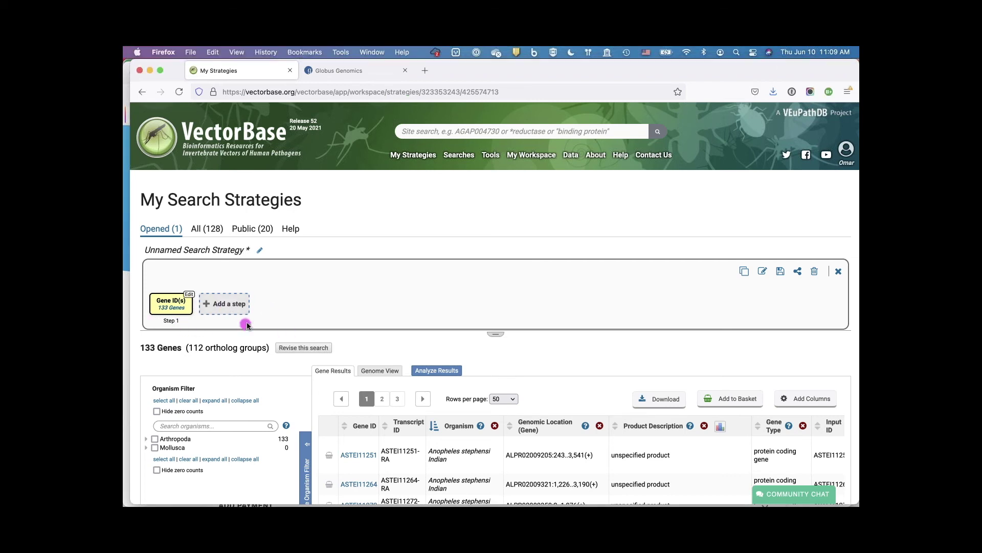
pyautogui.click(232, 306)
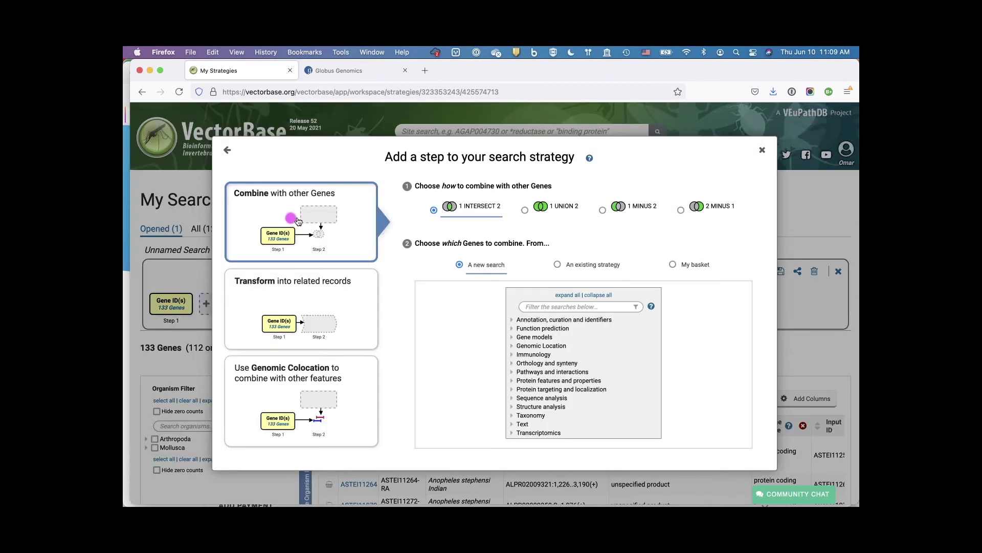
pyautogui.click(597, 308)
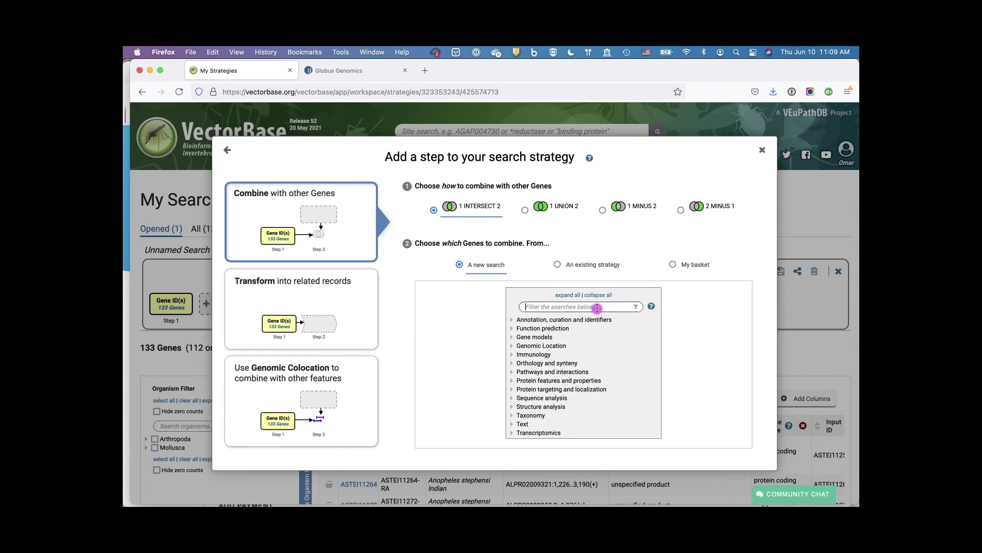
pyautogui.write('sin')
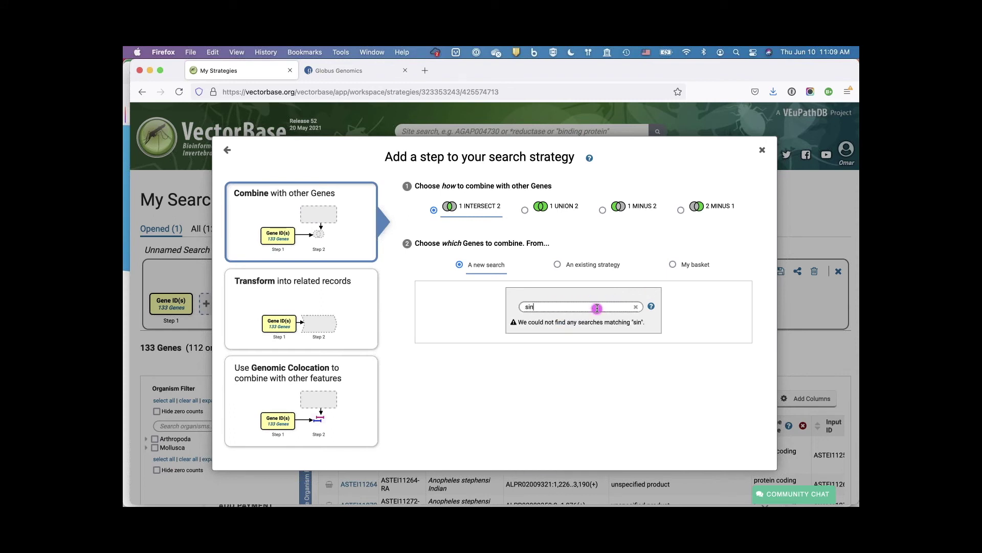
pyautogui.press('BackSpace')
pyautogui.press('BackSpace')
pyautogui.write('ig')
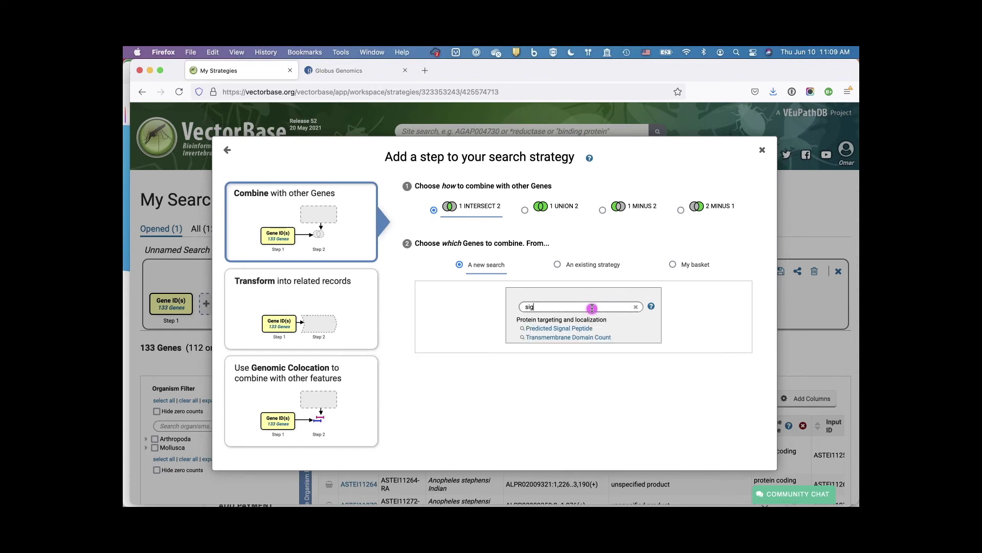
pyautogui.click(576, 329)
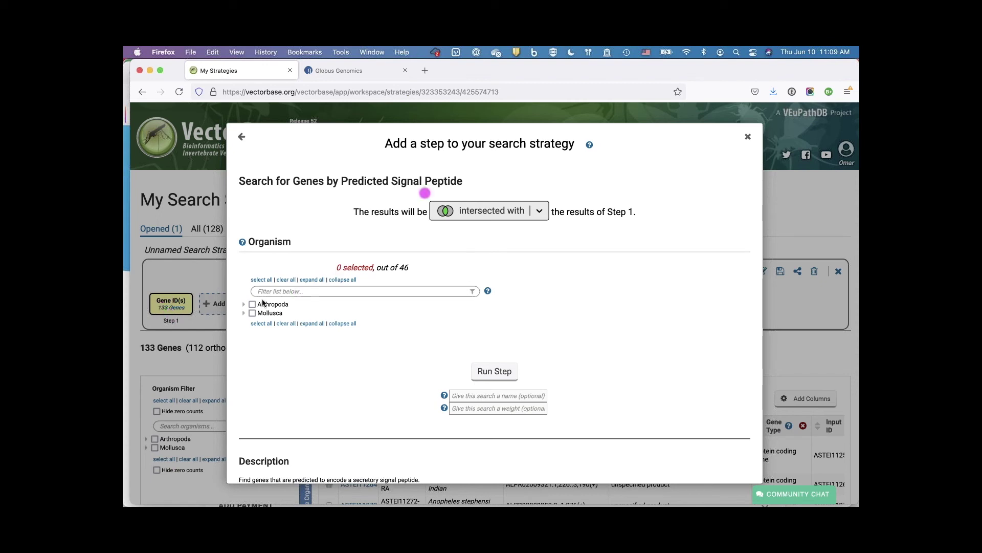
# - Filter the organism list by "step", select both Anopheles stephensi strains and run the signal peptide step intersected with Step 1
pyautogui.click(289, 291)
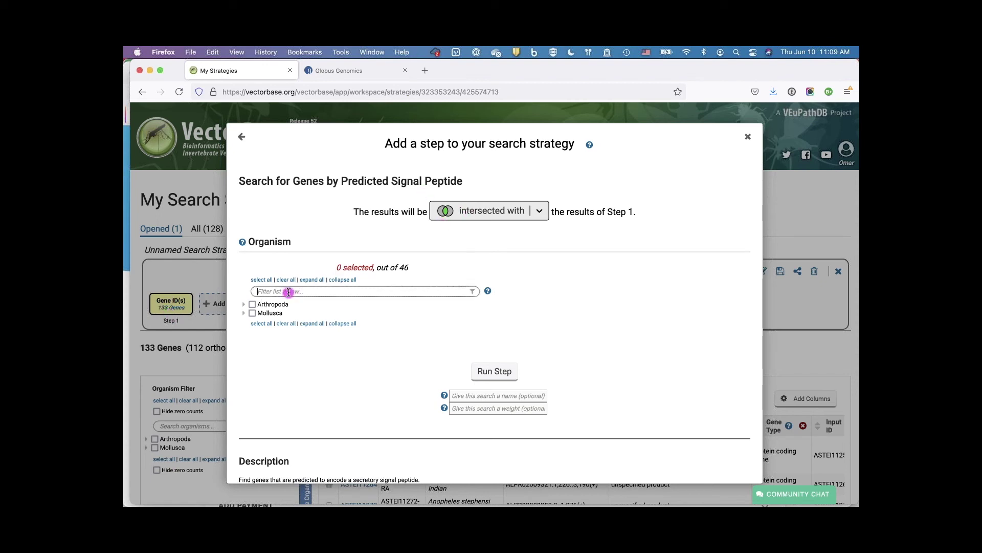
pyautogui.write('step')
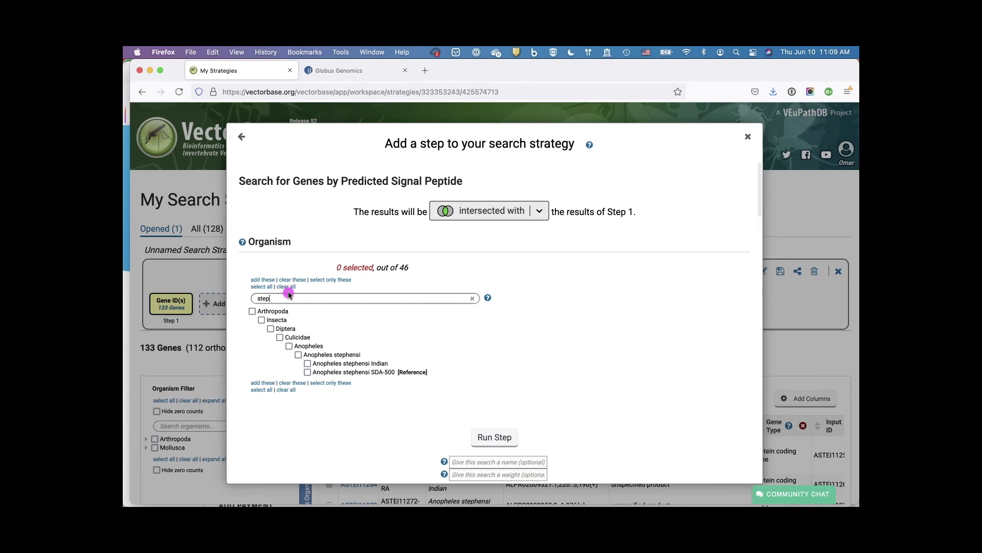
pyautogui.click(298, 355)
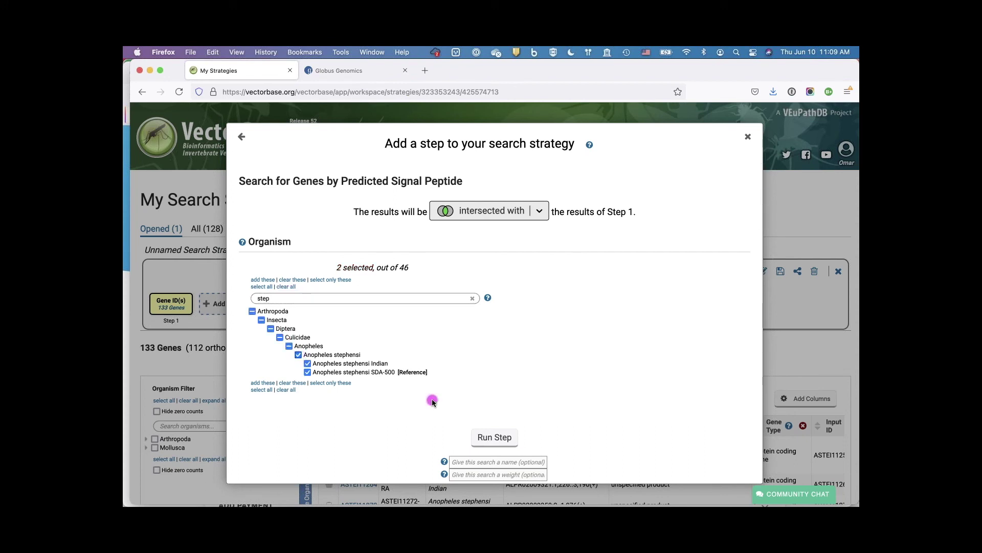
pyautogui.click(498, 437)
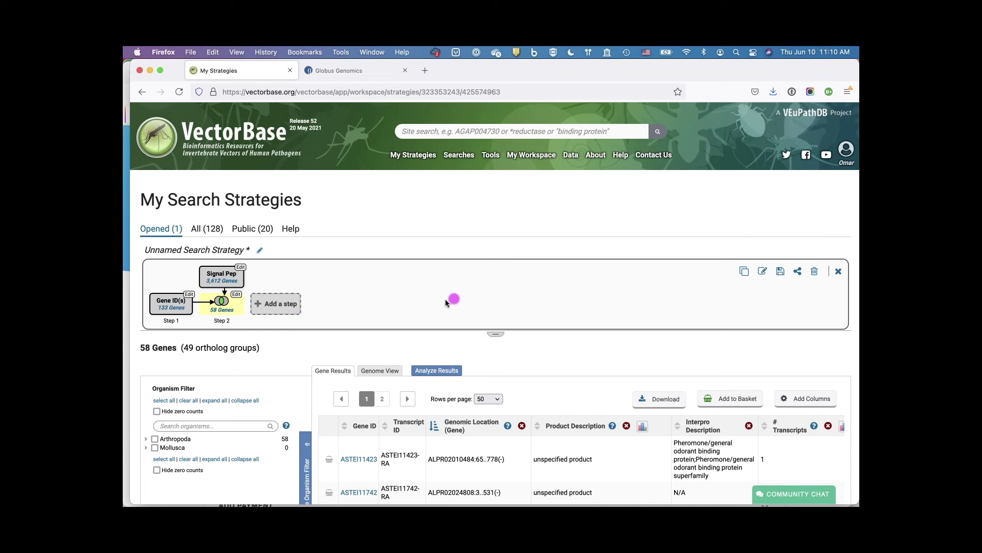
# - Show the results of the Gene ID(s) step in Genome View and examine the gene locations on the sequences
pyautogui.click(176, 308)
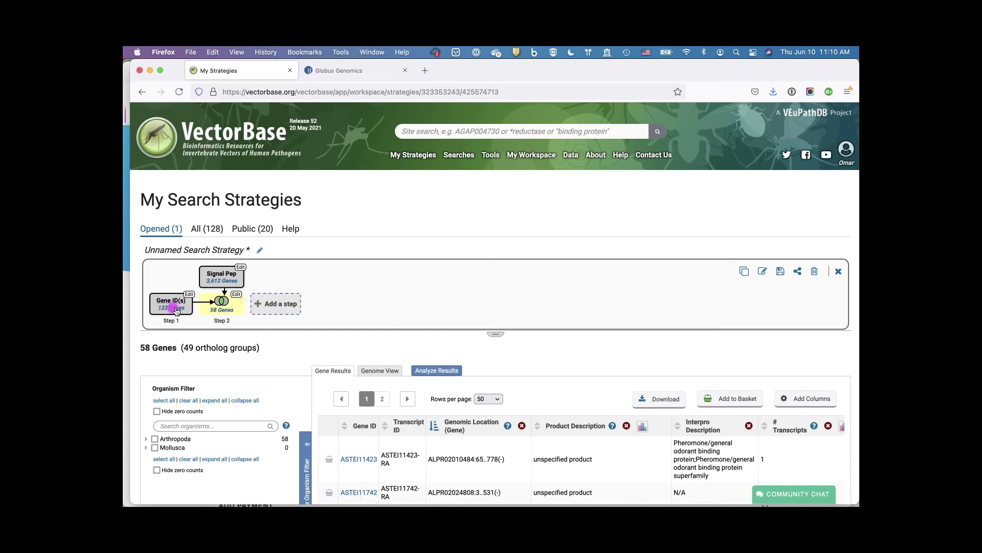
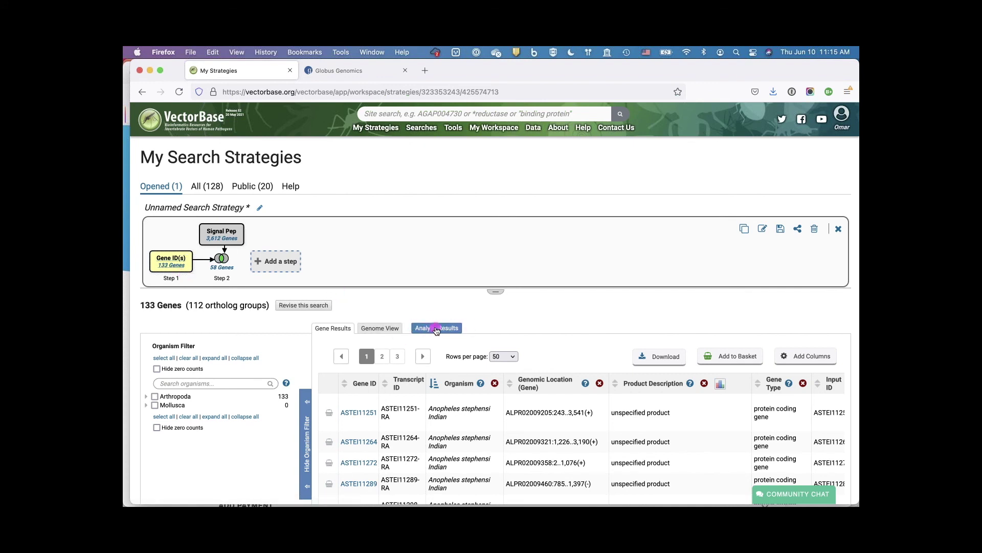
pyautogui.click(382, 330)
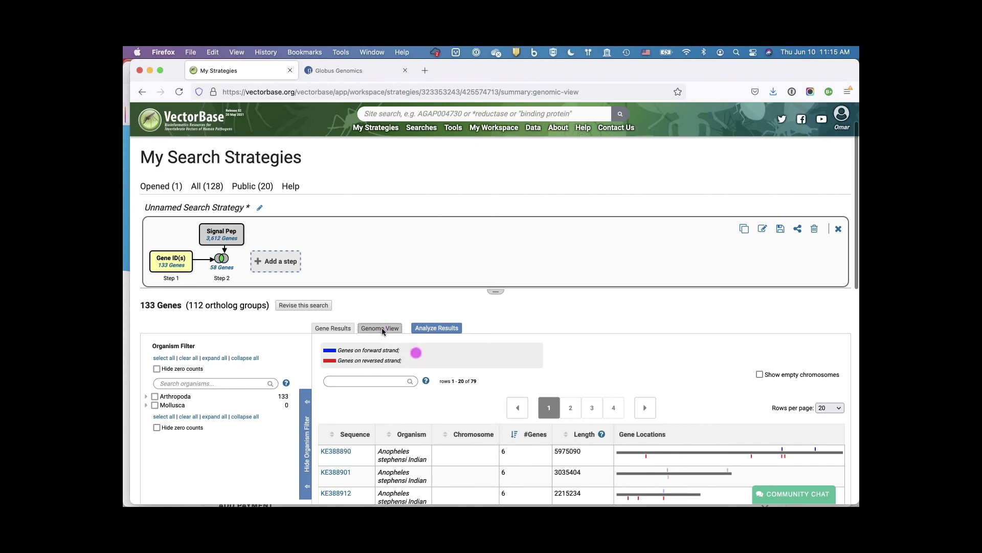
pyautogui.scroll(-3, 382, 332)
pyautogui.scroll(-2, 382, 331)
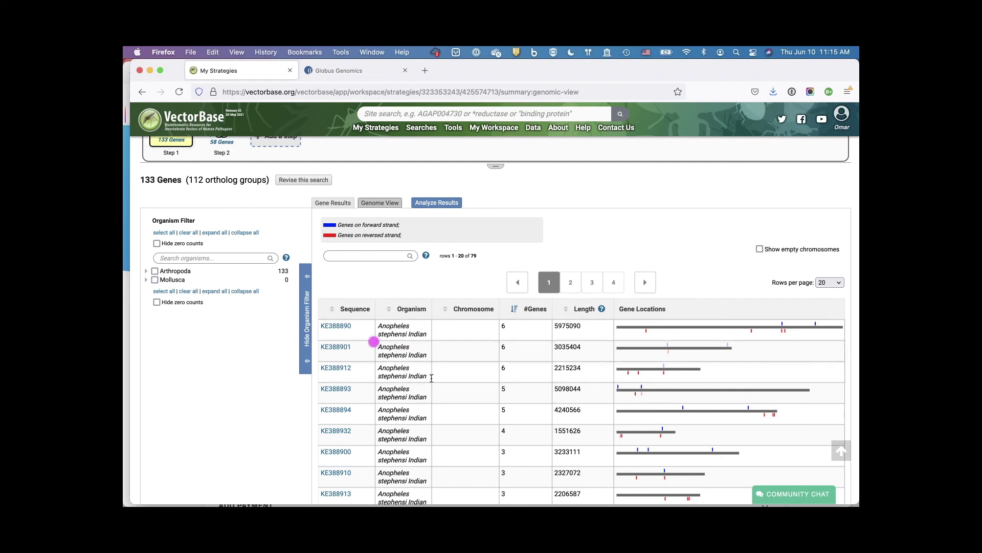
pyautogui.scroll(-2, 719, 462)
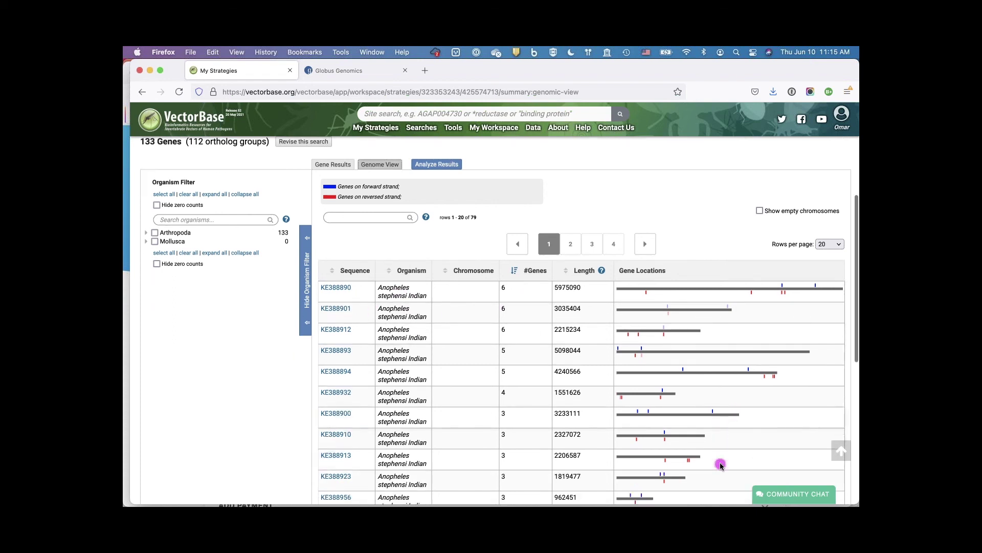
pyautogui.scroll(5, 720, 464)
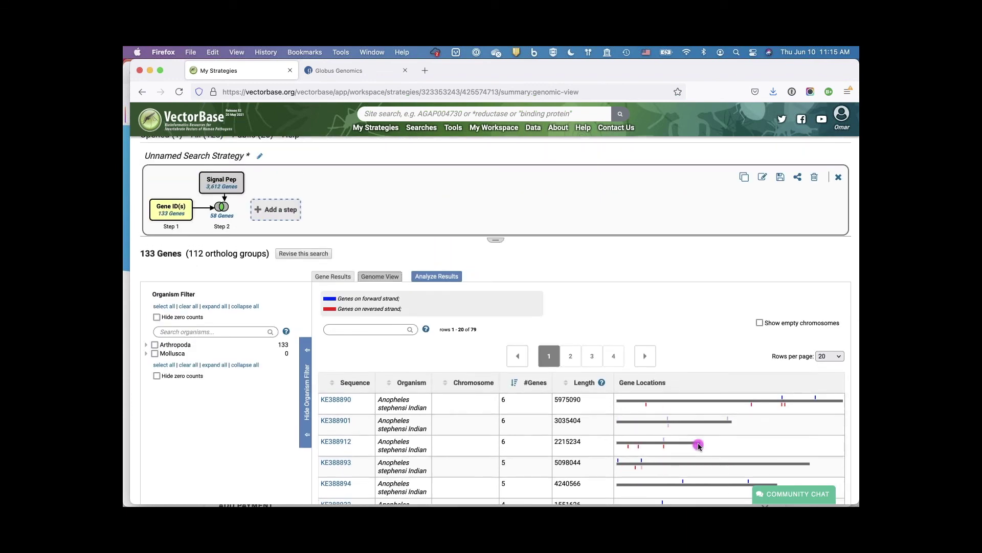
# - Start a new analysis of the gene results, hide the organism filter and choose Gene Ontology Enrichment
pyautogui.click(438, 277)
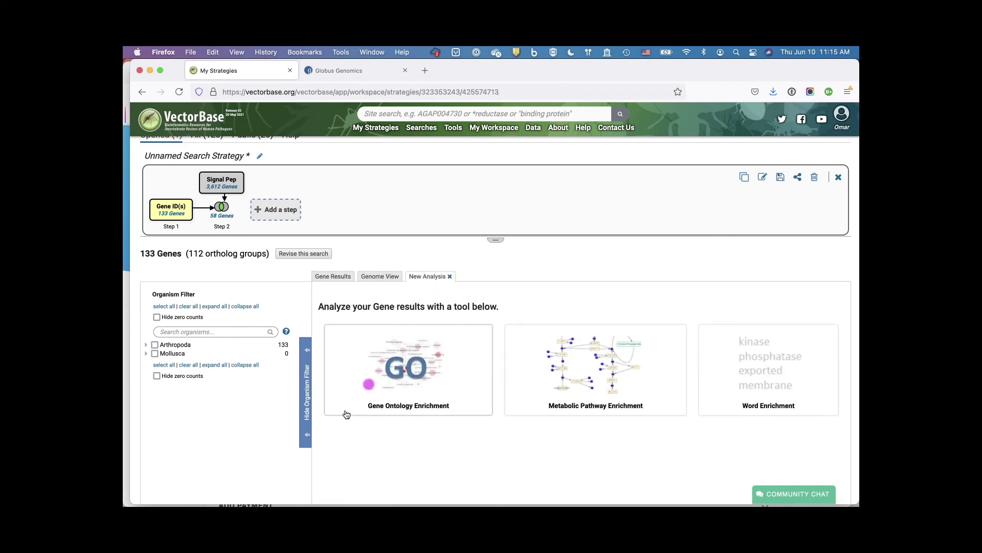
pyautogui.click(305, 377)
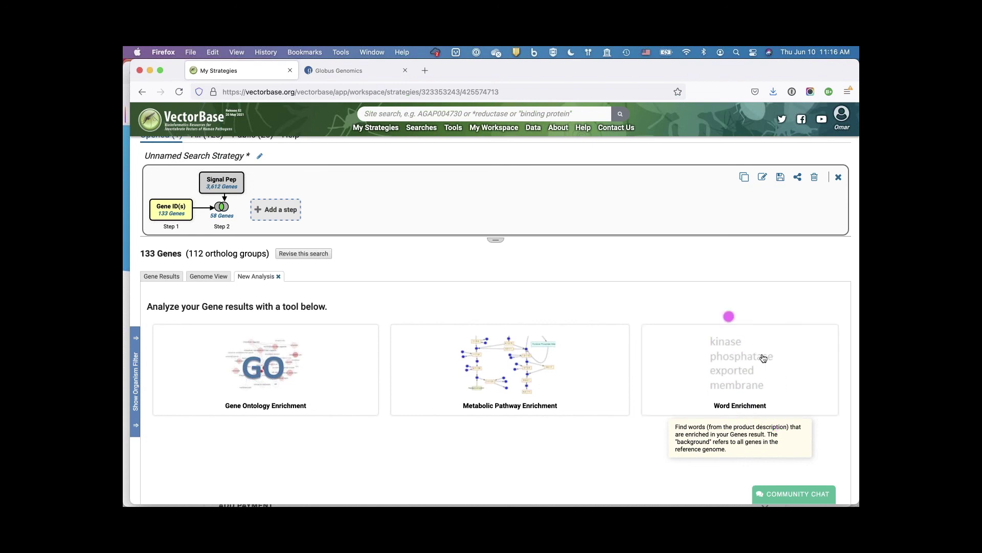
pyautogui.click(726, 415)
pyautogui.click(263, 367)
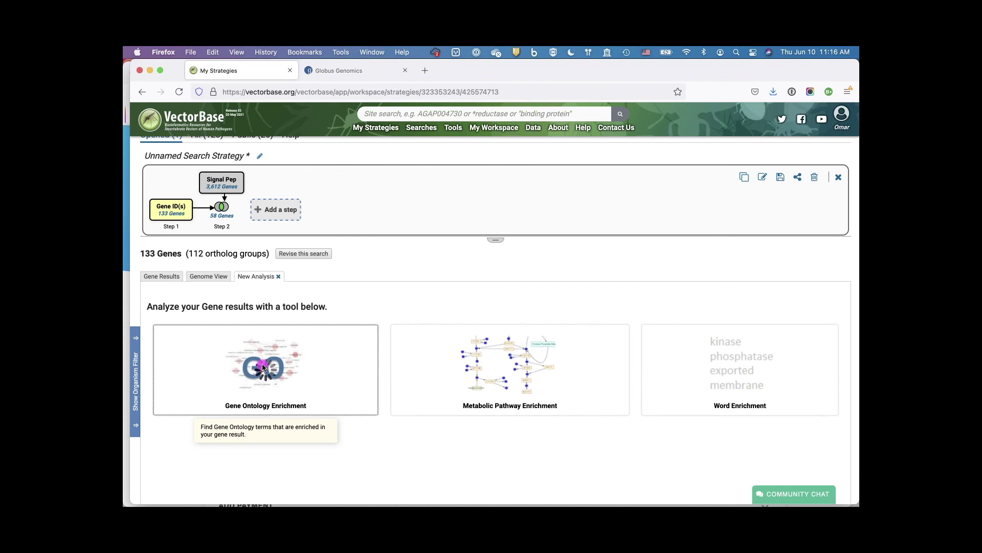
# - Run the enrichment for Anopheles stephensi Indian with the Biological Process ontology and review the enriched GO terms
pyautogui.scroll(-2, 289, 418)
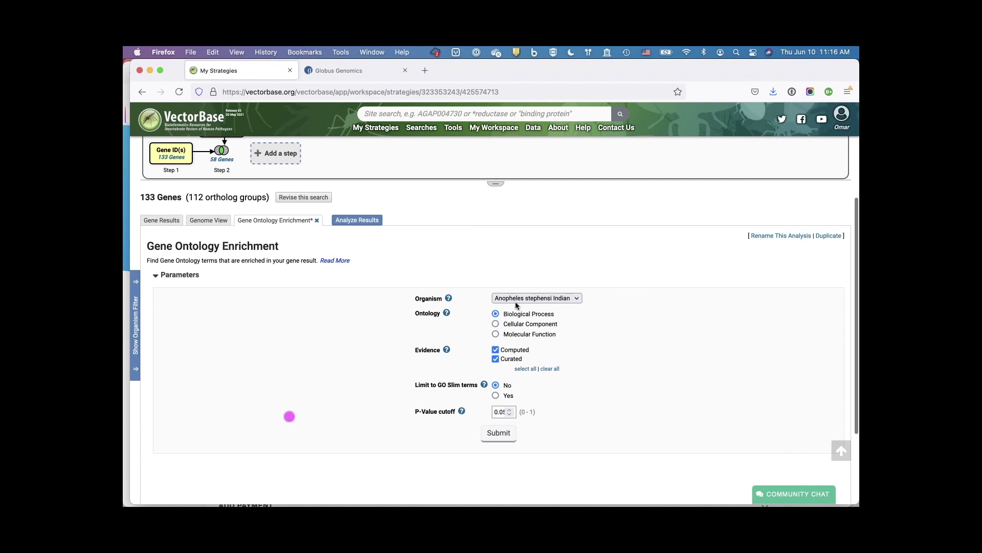
pyautogui.click(580, 304)
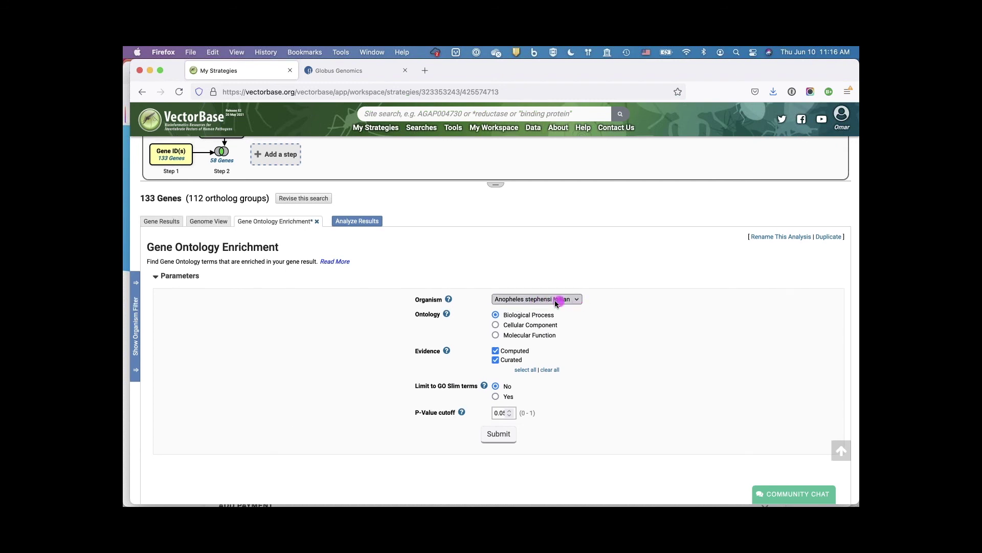
pyautogui.moveTo(173, 168)
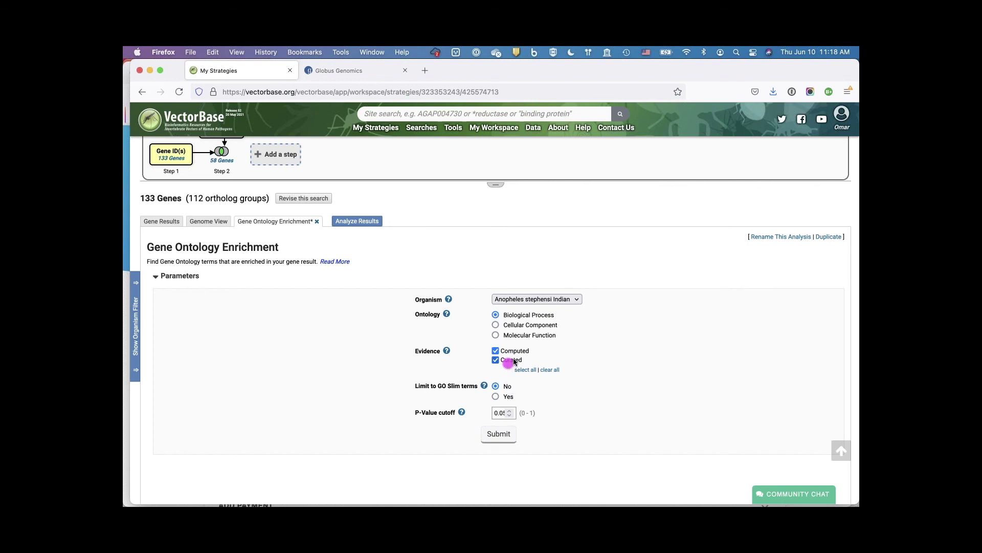
pyautogui.scroll(-3, 517, 353)
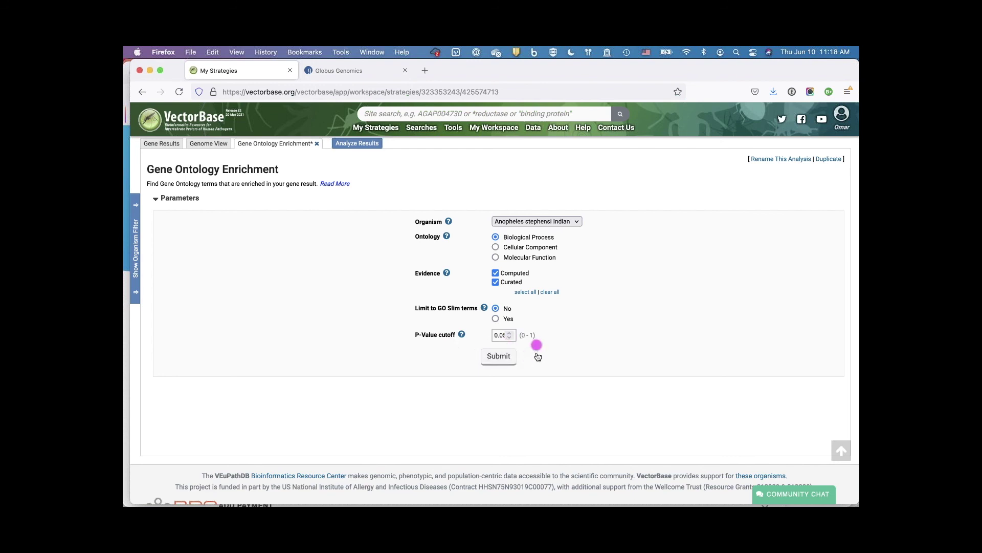
pyautogui.click(497, 358)
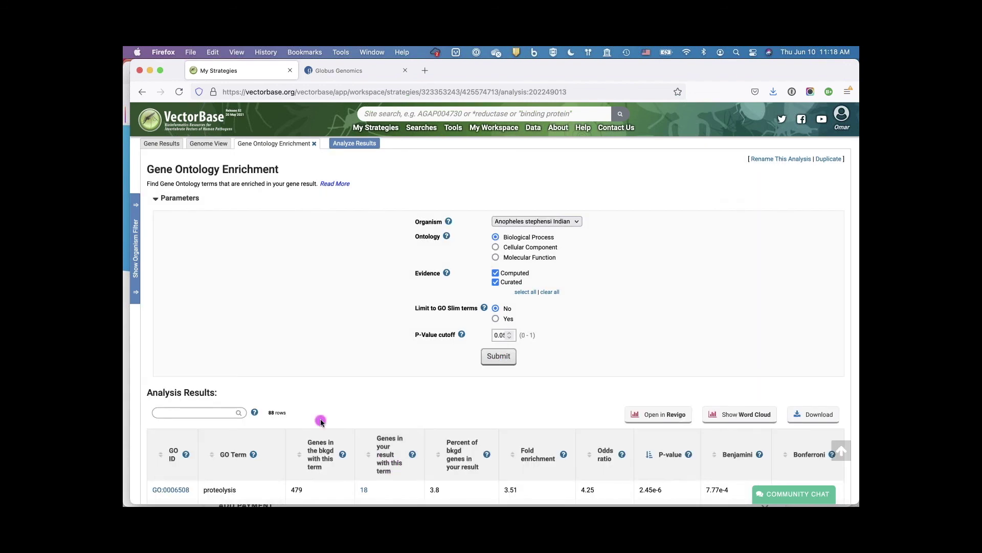
pyautogui.scroll(-4, 321, 421)
pyautogui.scroll(-4, 321, 421)
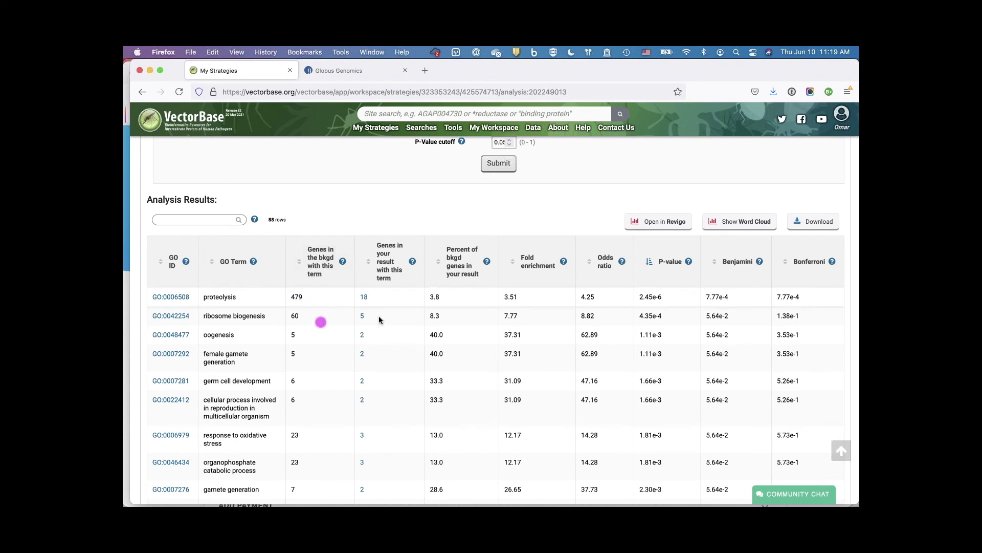
pyautogui.scroll(1, 487, 323)
pyautogui.scroll(-1, 487, 324)
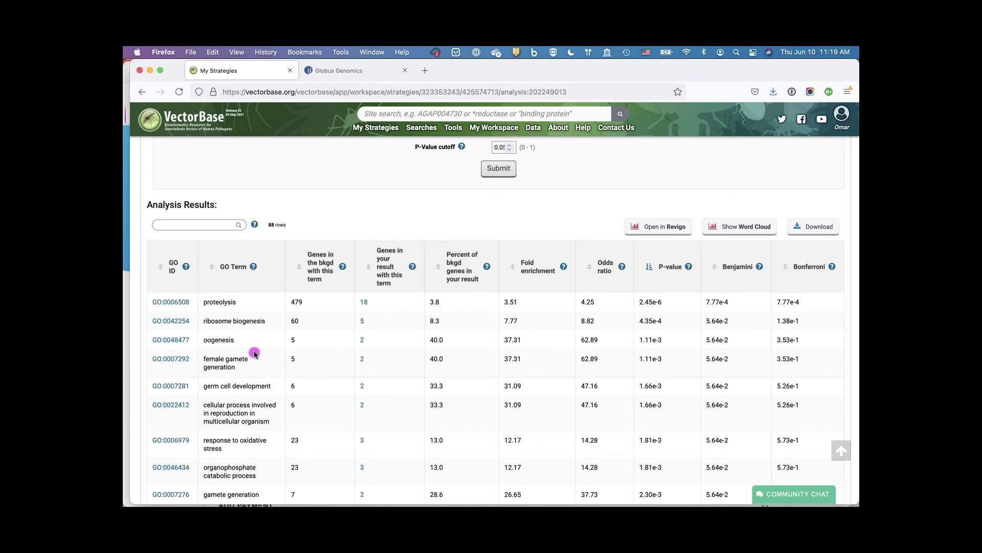
# - Rerun the GO enrichment with the Cellular Component ontology and review its results table
pyautogui.scroll(3, 255, 353)
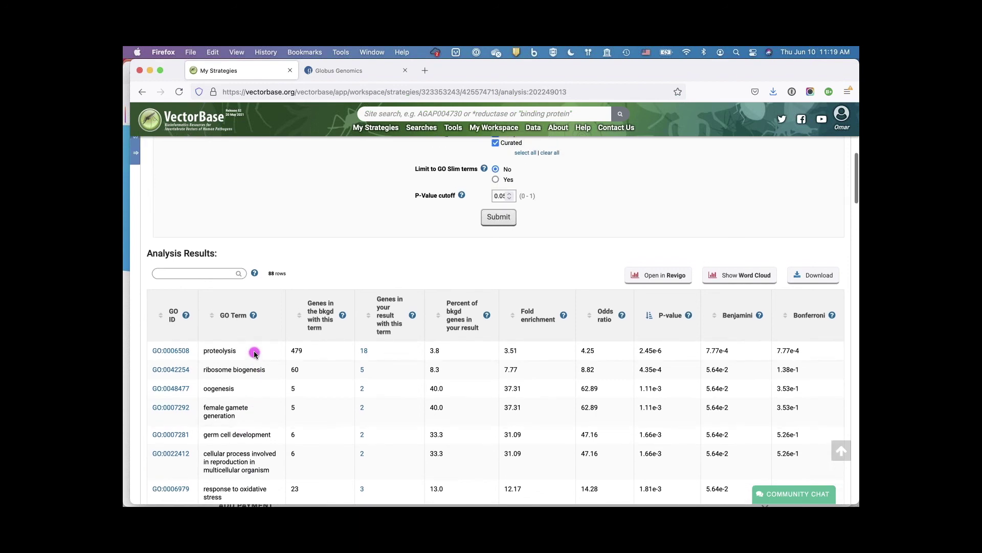
pyautogui.scroll(2, 254, 353)
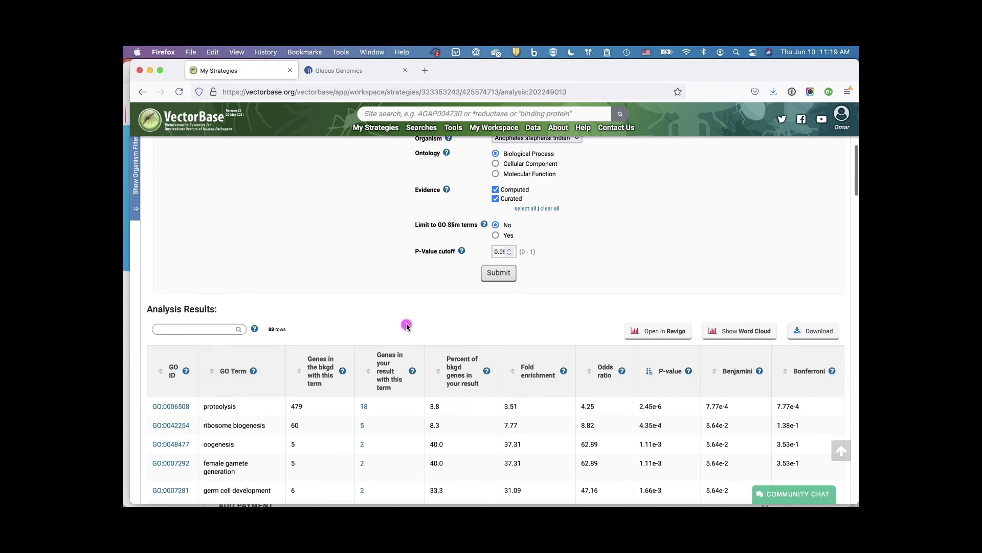
pyautogui.scroll(2, 406, 324)
pyautogui.click(495, 197)
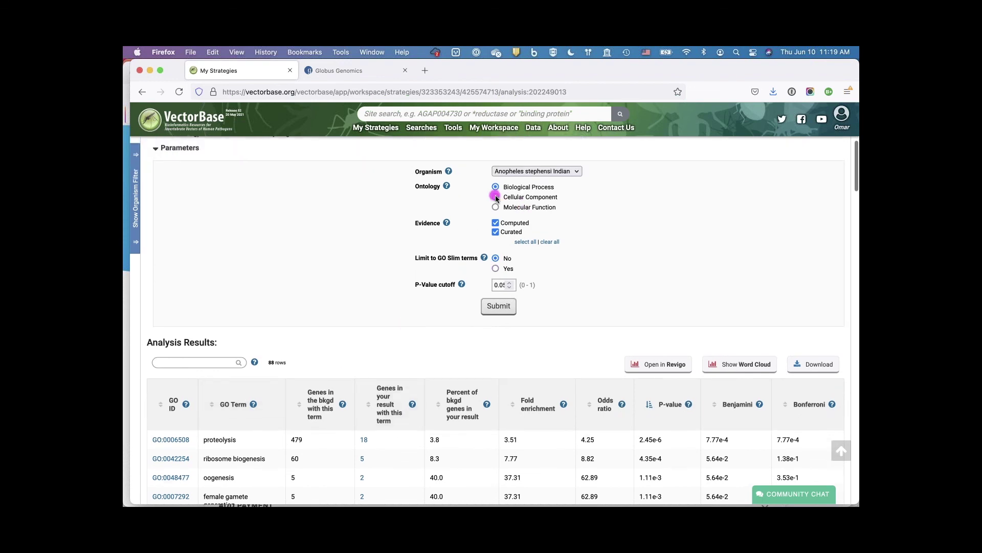
pyautogui.click(499, 308)
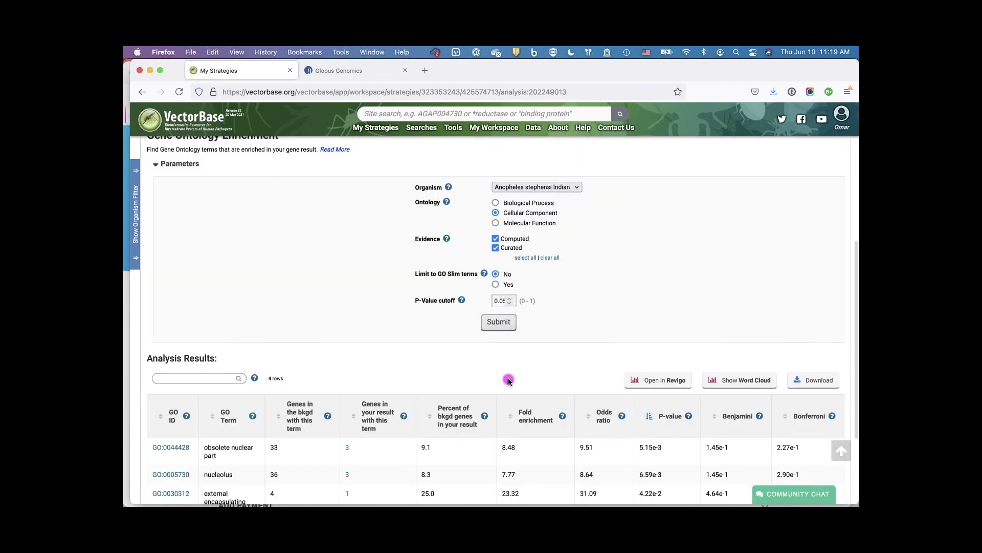
pyautogui.scroll(-3, 449, 379)
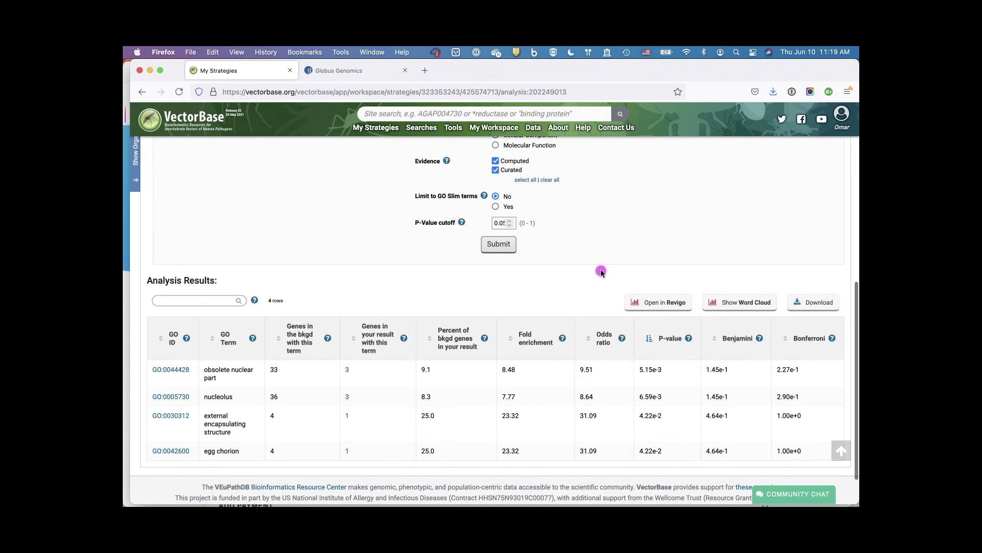
# - Rerun the GO enrichment with the Molecular Function ontology and look through the enriched terms
pyautogui.scroll(1, 598, 269)
pyautogui.click(496, 180)
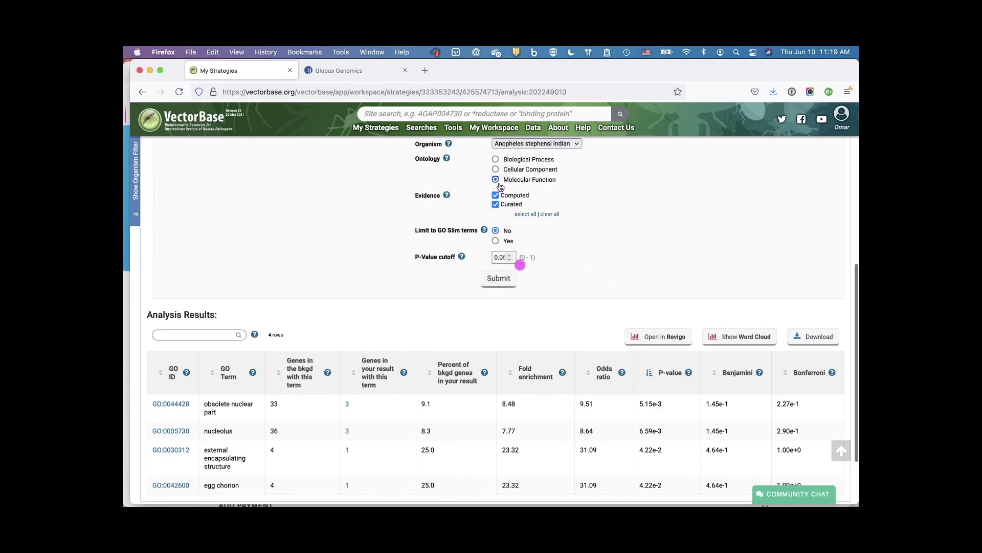
pyautogui.click(498, 278)
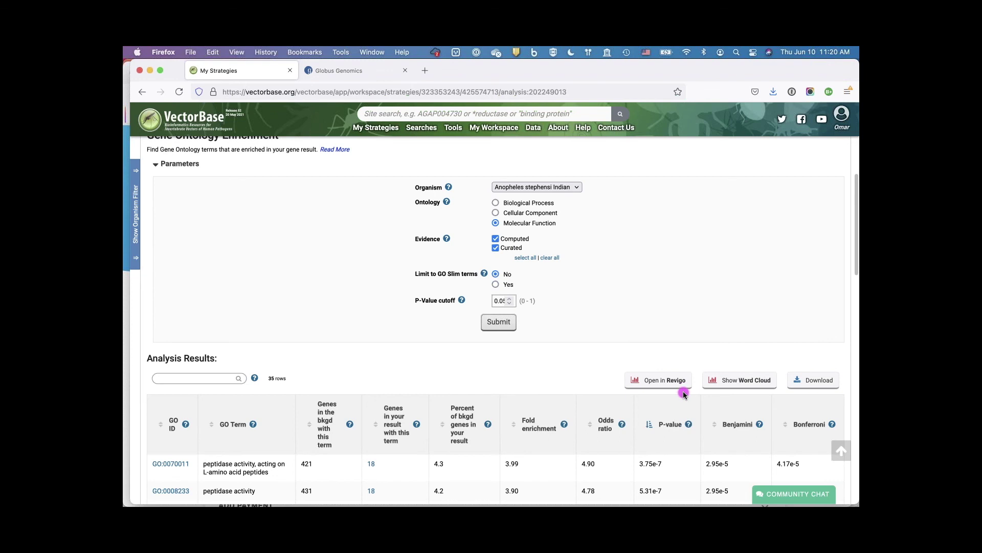
pyautogui.scroll(-2, 516, 456)
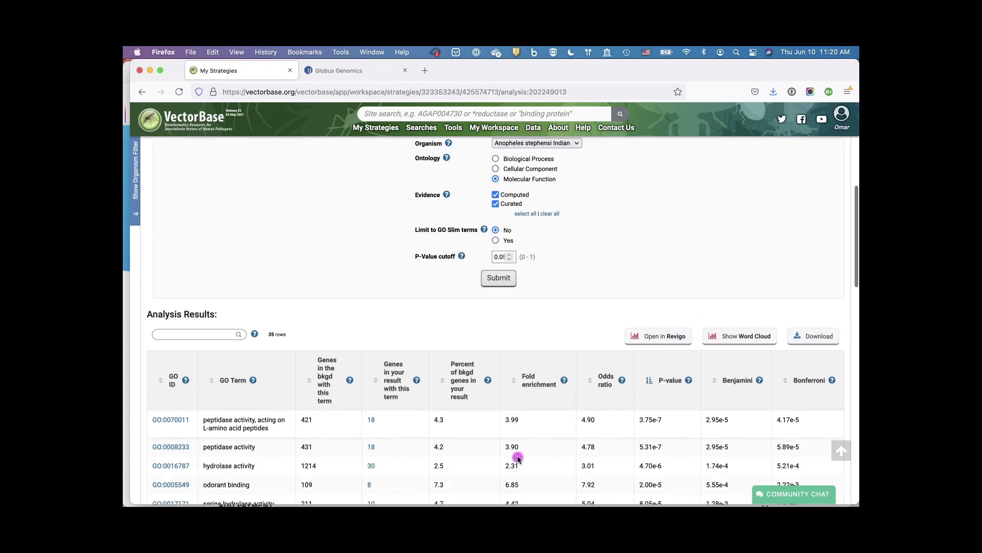
pyautogui.scroll(-2, 518, 457)
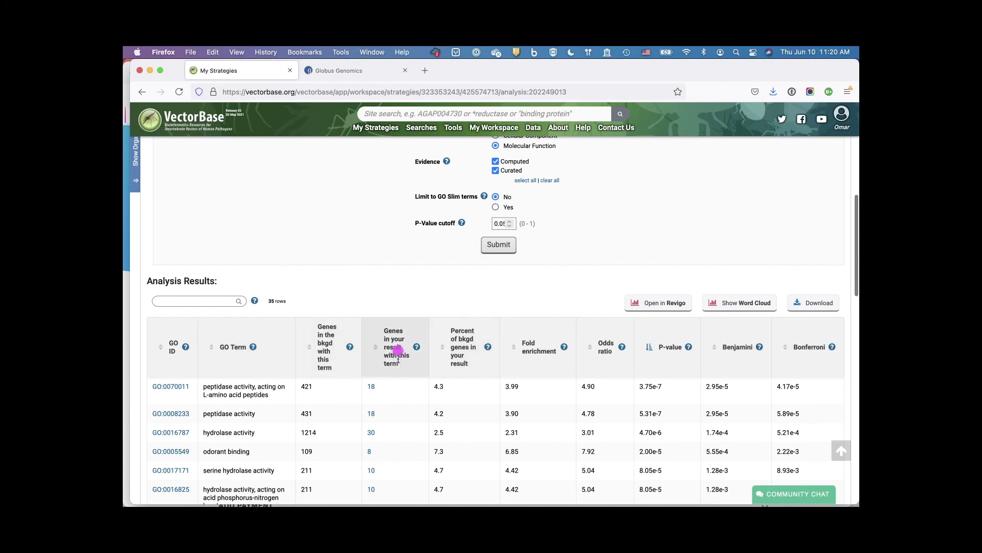
# - Open the result genes annotated with serine hydrolase activity as a separate strategy and look over their genome locations
pyautogui.moveTo(348, 348)
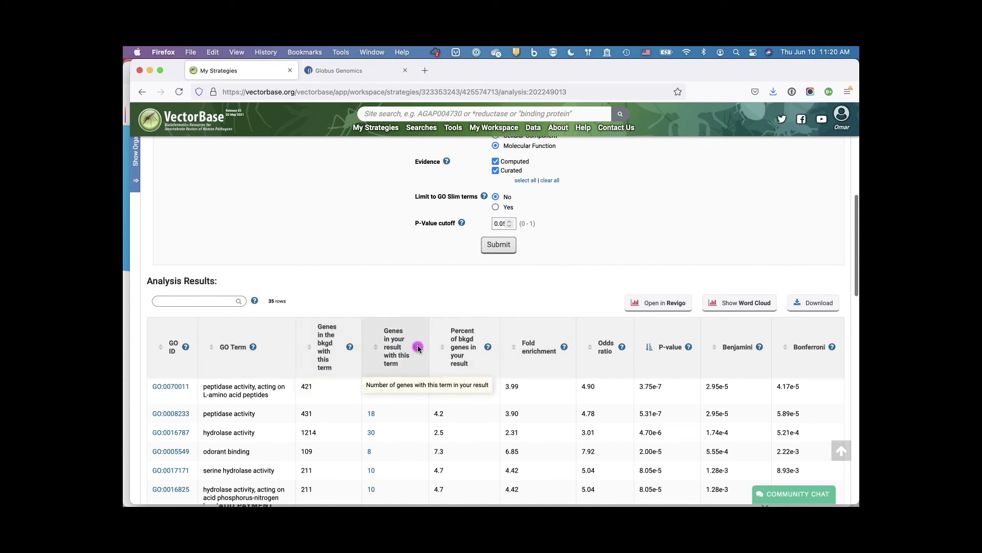
pyautogui.moveTo(491, 349)
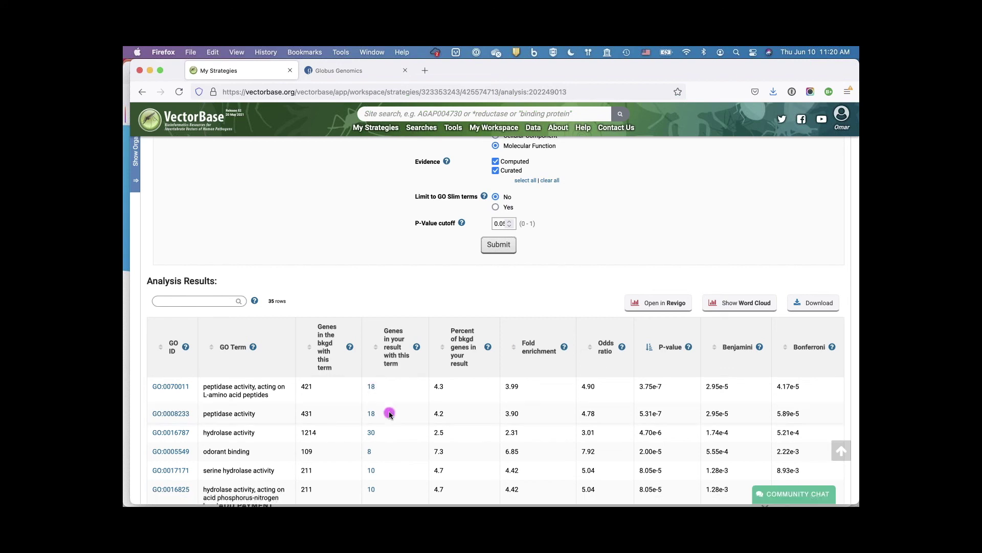
pyautogui.scroll(-3, 385, 413)
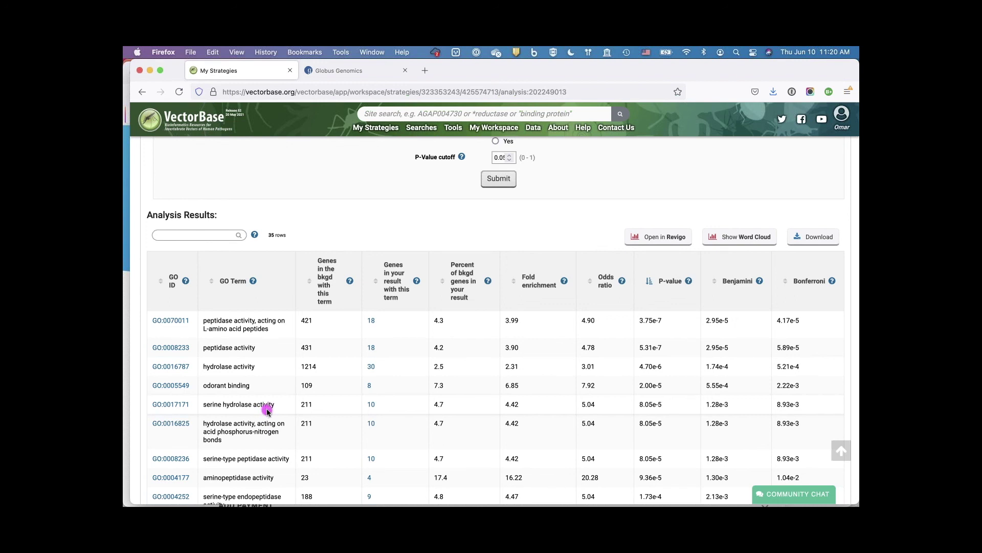
pyautogui.click(373, 405)
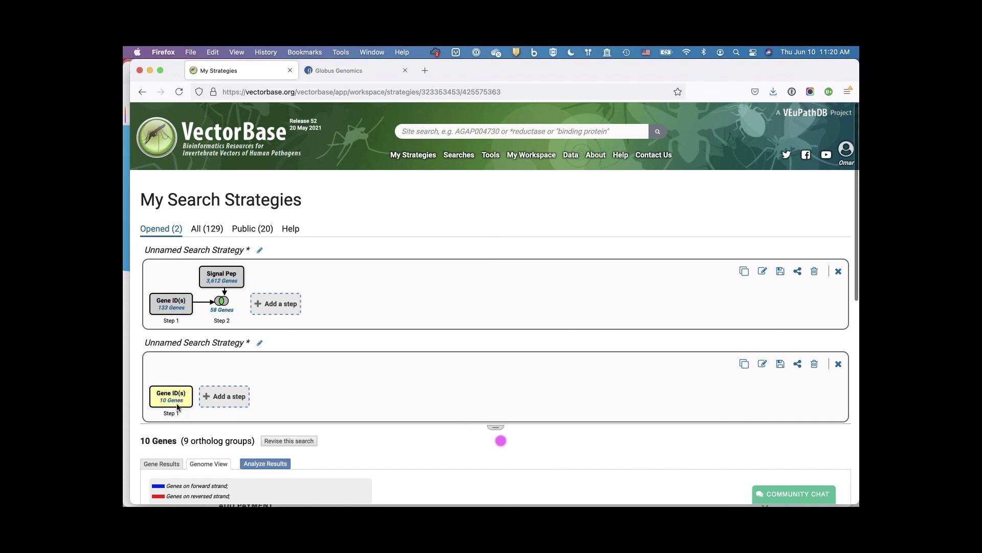
pyautogui.scroll(-3, 500, 438)
pyautogui.scroll(-1, 177, 403)
pyautogui.scroll(3, 177, 403)
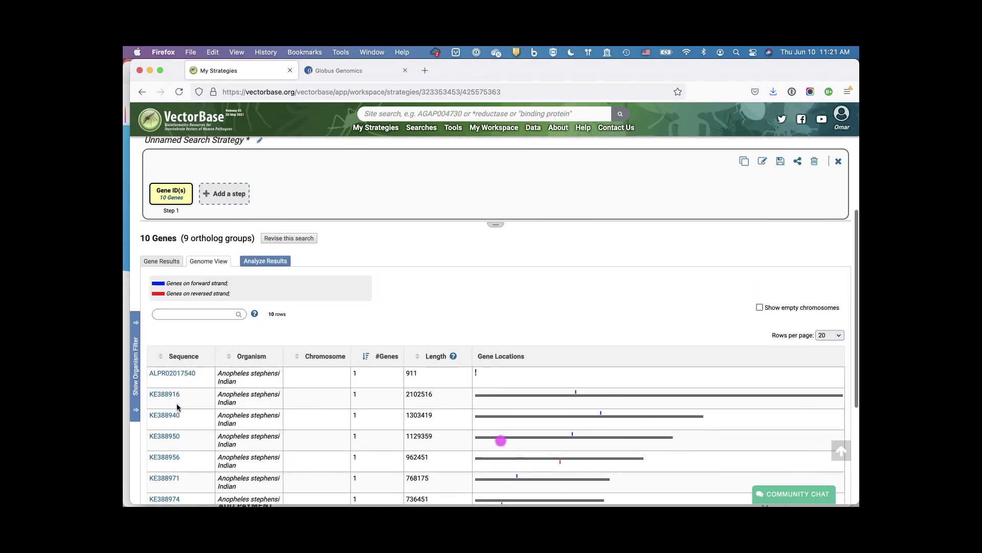
pyautogui.scroll(1, 351, 346)
# - Return to the 133-gene Gene ID(s) step of the signal peptide strategy and reopen its Gene Ontology Enrichment analysis
pyautogui.click(173, 258)
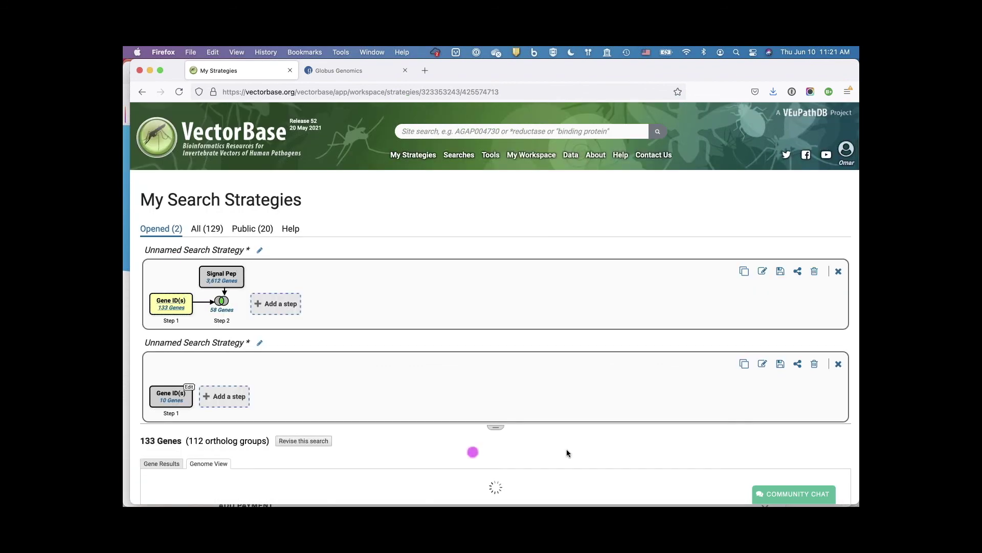
pyautogui.scroll(-1, 566, 450)
pyautogui.scroll(-3, 566, 449)
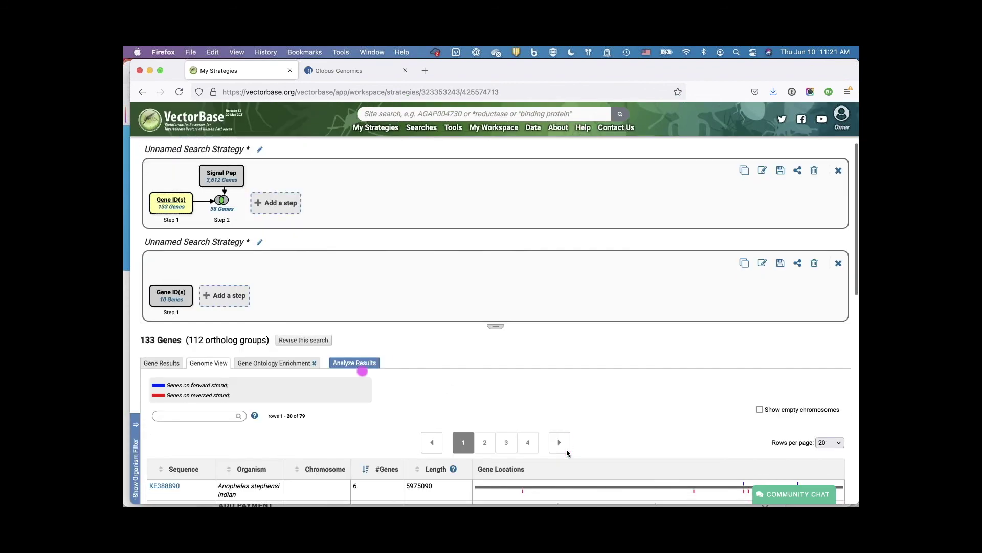
pyautogui.scroll(-6, 447, 384)
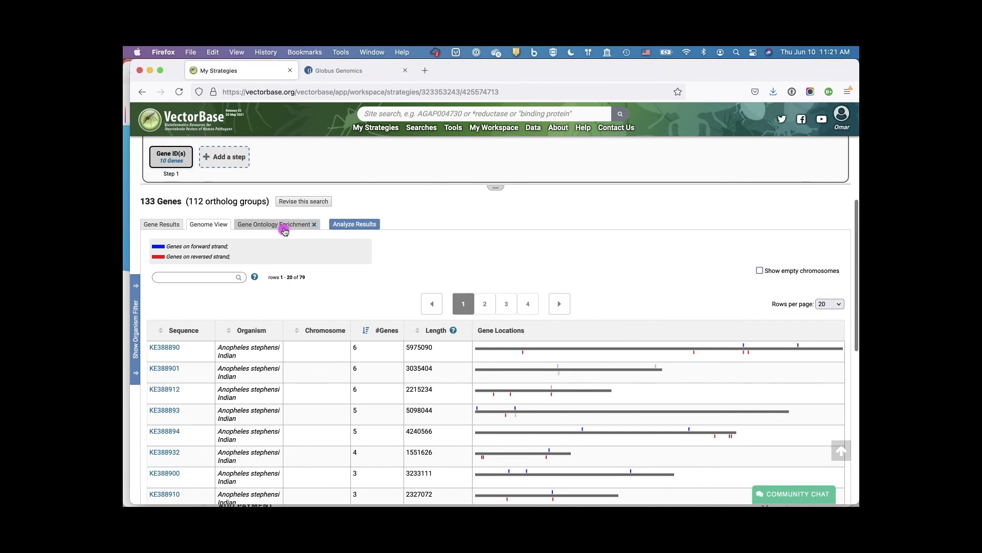
pyautogui.click(283, 226)
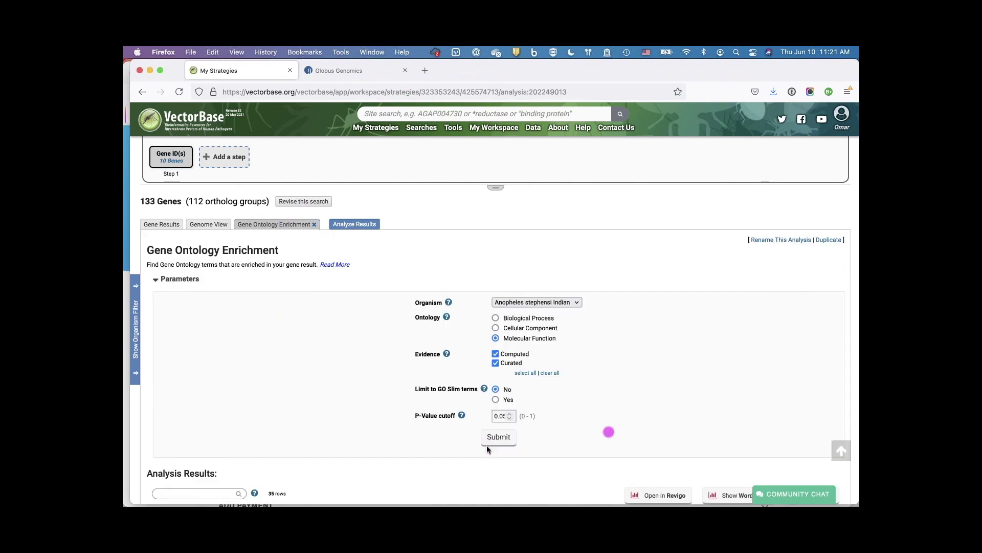
# - Send the Molecular Function enrichment results to Revigo, allowing the insecure transfer and accepting the site's privacy notice
pyautogui.scroll(-5, 487, 445)
pyautogui.click(652, 373)
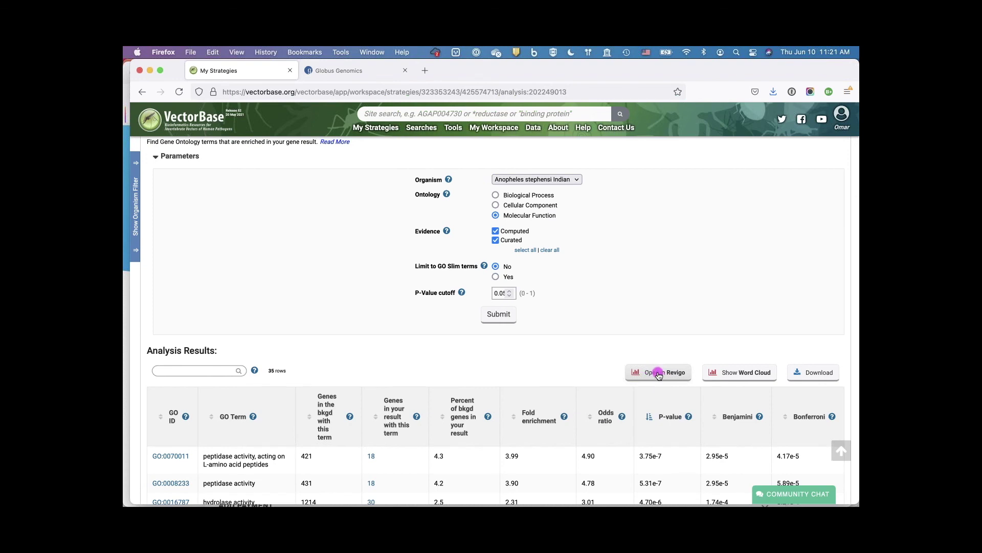
pyautogui.click(658, 373)
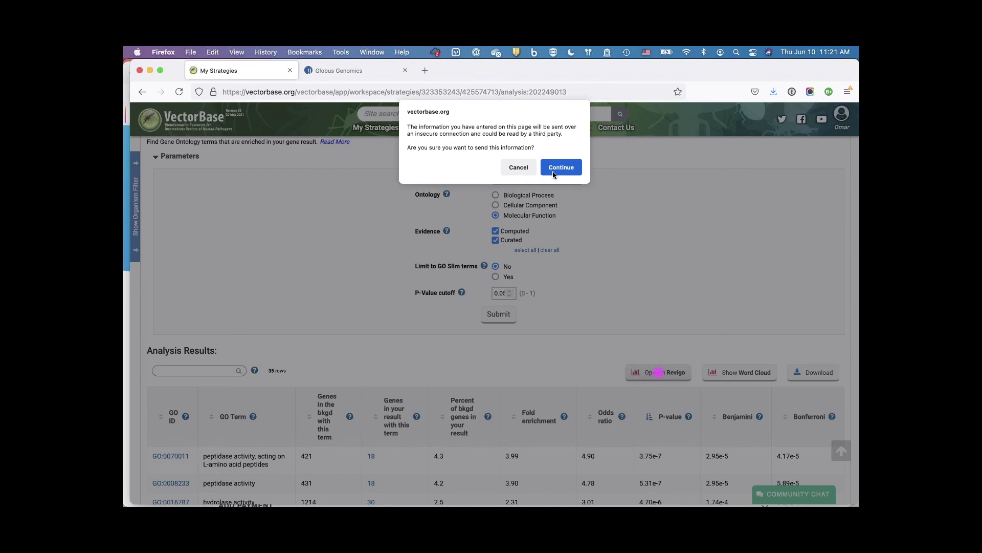
pyautogui.click(561, 168)
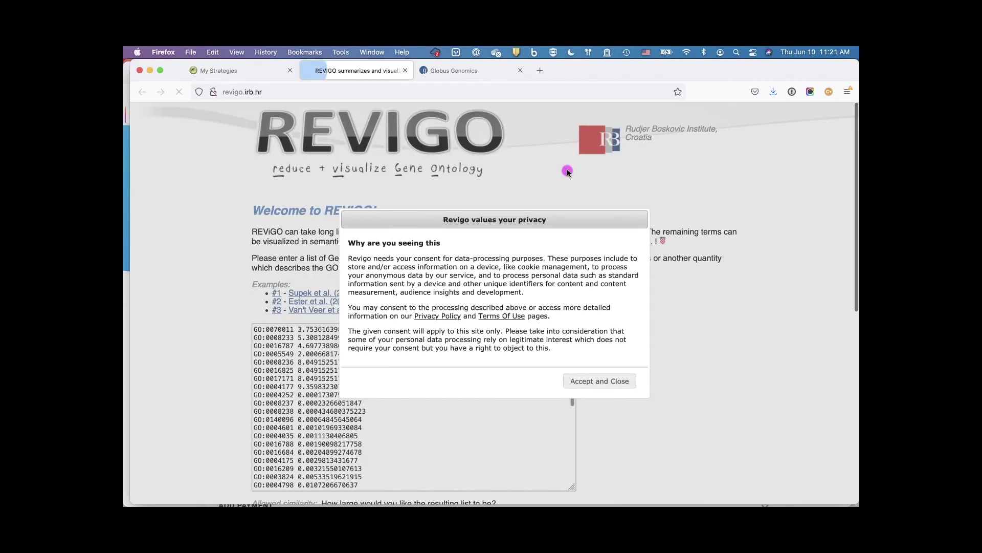
pyautogui.click(598, 381)
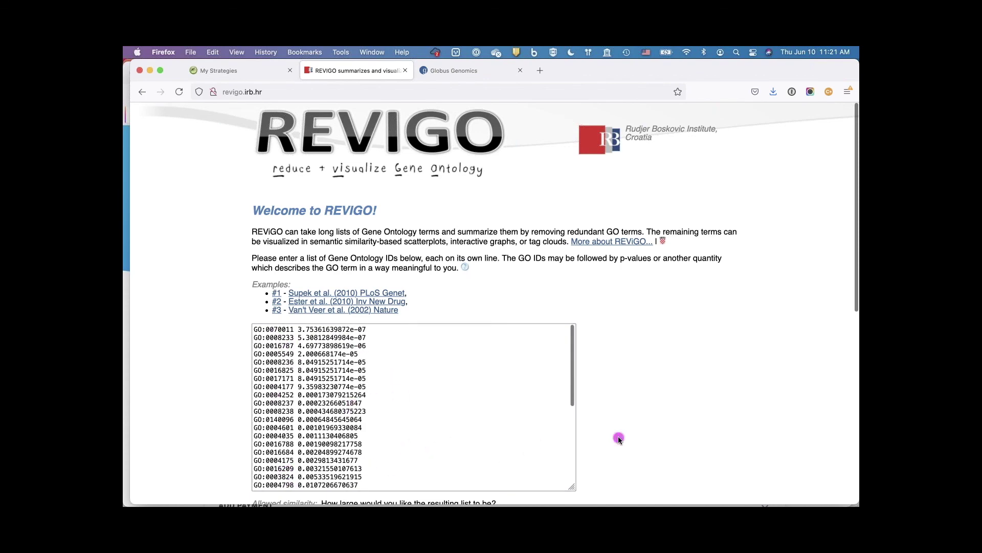
# - Run Revigo on the submitted GO terms with its default settings and examine the Molecular Function scatterplot and term table
pyautogui.scroll(-3, 618, 436)
pyautogui.scroll(-2, 618, 436)
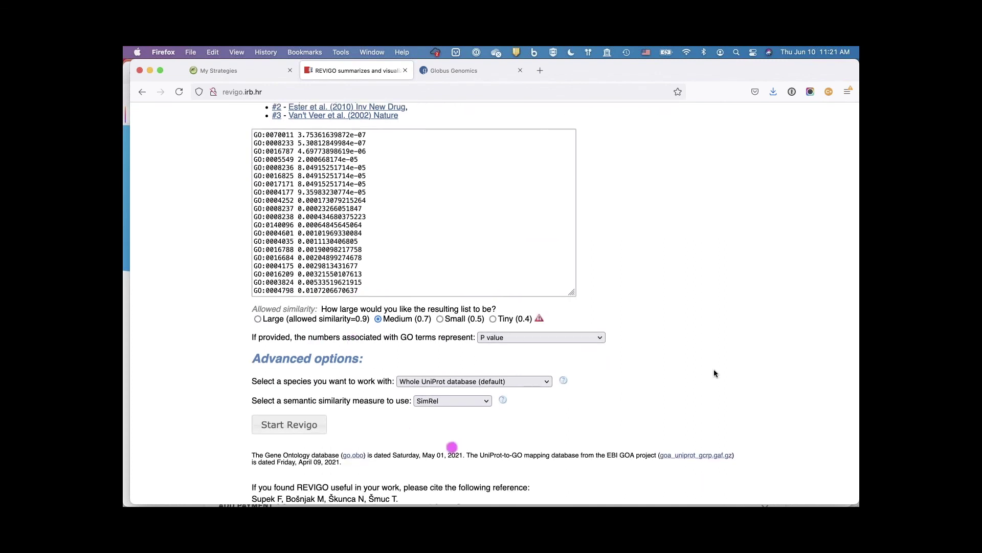
pyautogui.scroll(1, 735, 232)
pyautogui.click(304, 437)
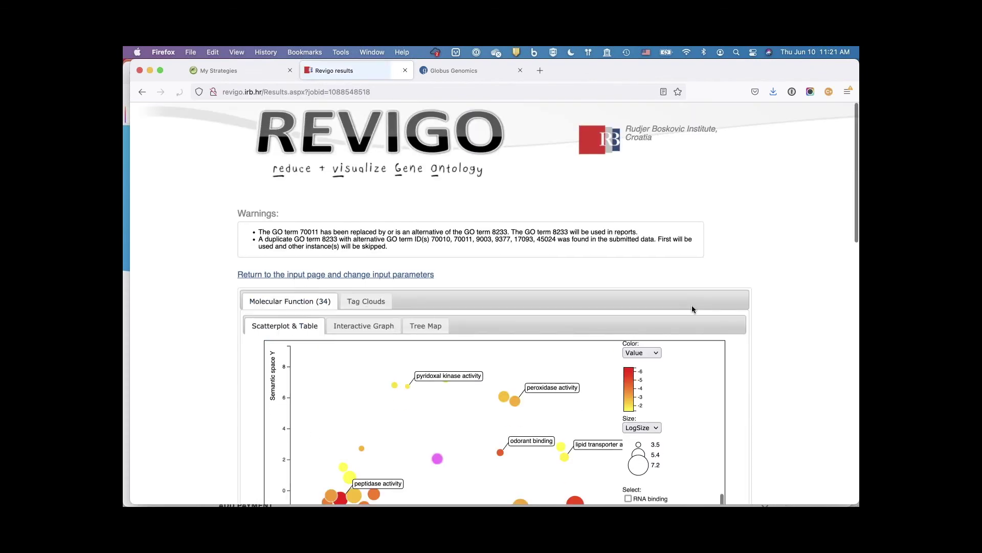
pyautogui.scroll(-5, 791, 400)
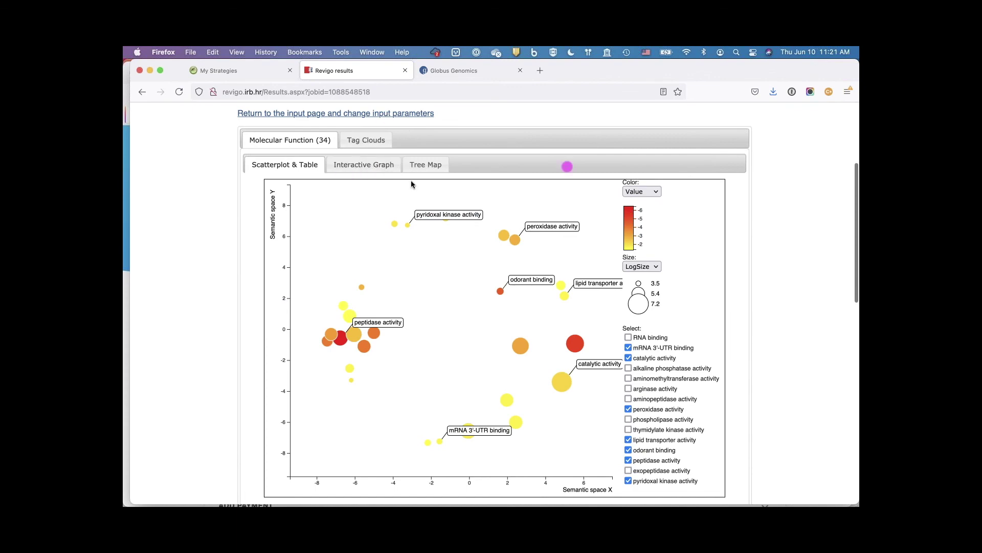
pyautogui.scroll(-9, 803, 323)
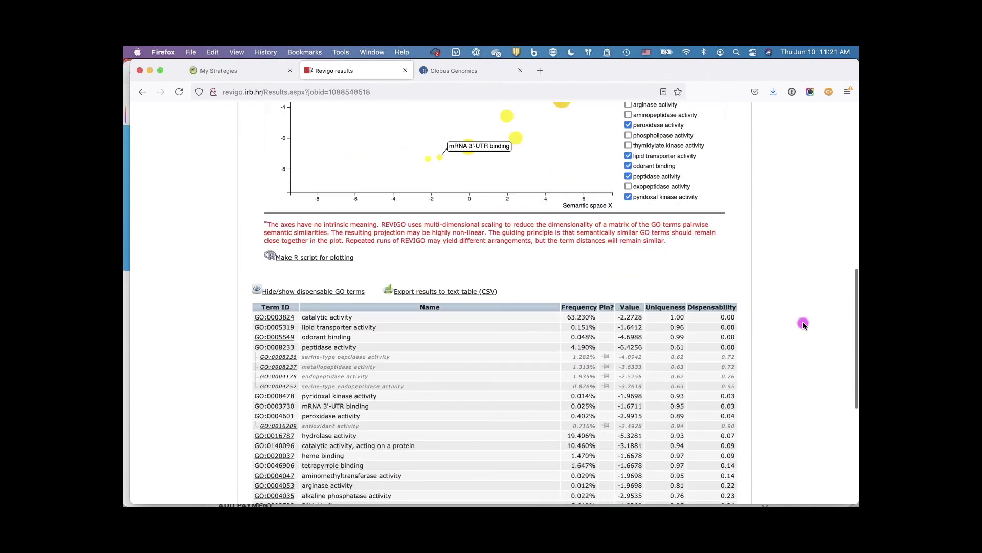
pyautogui.scroll(-3, 803, 323)
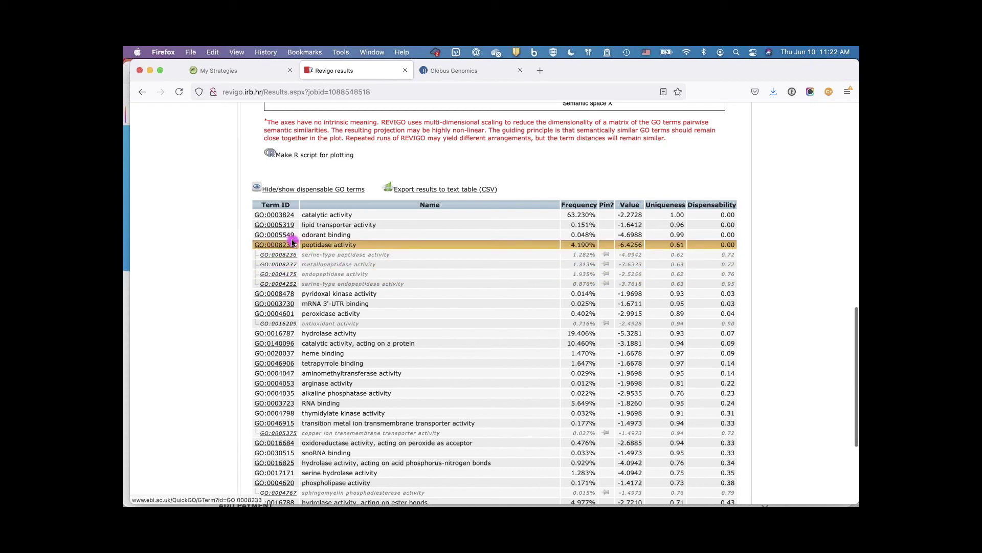
# - Switch back to the VectorBase strategies page and bring the two opened search strategies into view
pyautogui.click(242, 75)
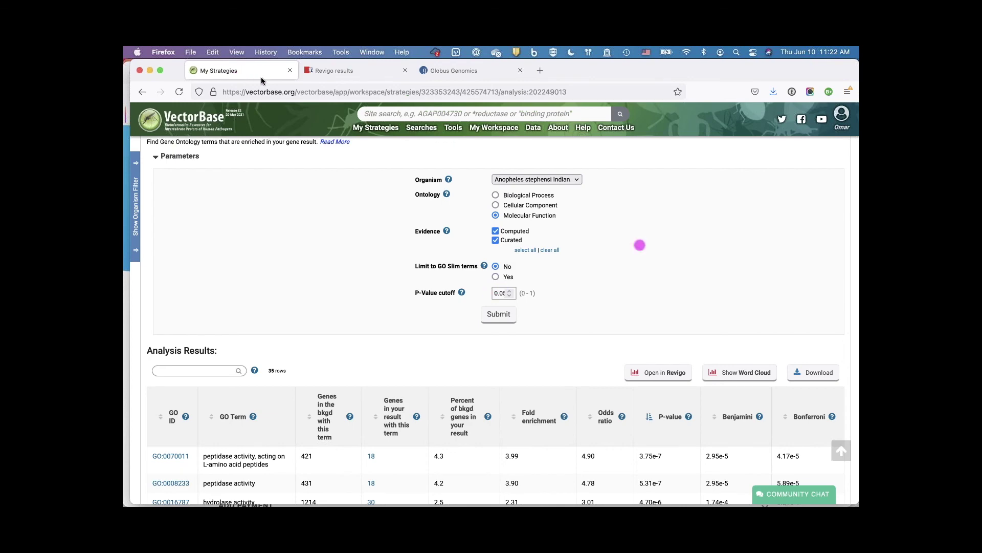
pyautogui.scroll(5, 640, 245)
pyautogui.scroll(3, 639, 245)
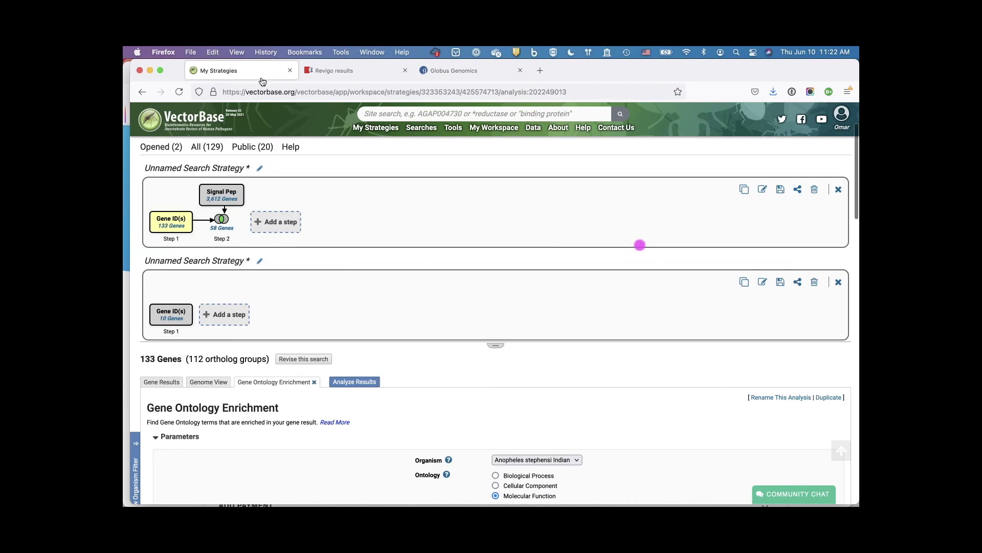